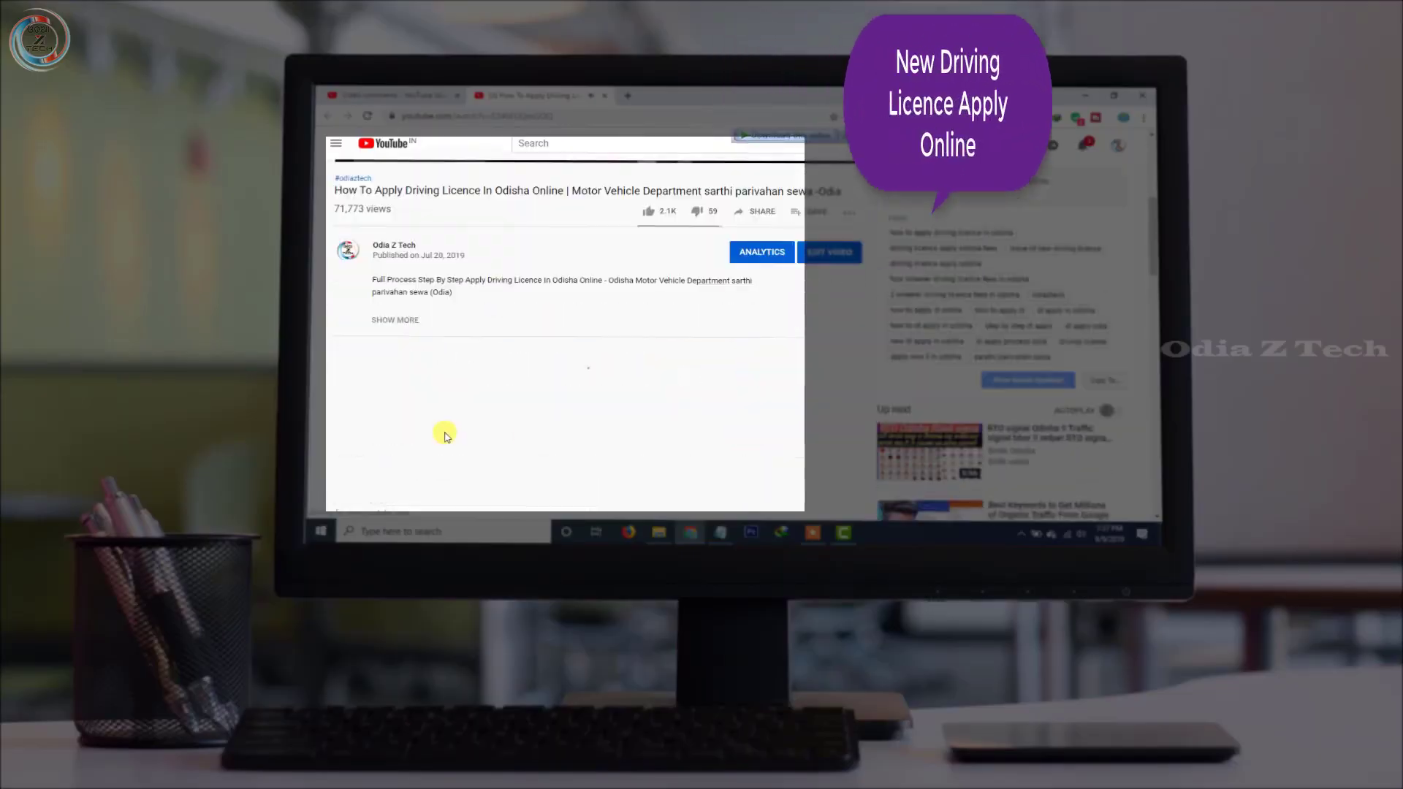
Open the Driving License Related Services site from the Parivahan home page
scroll(533, 363, down, 15)
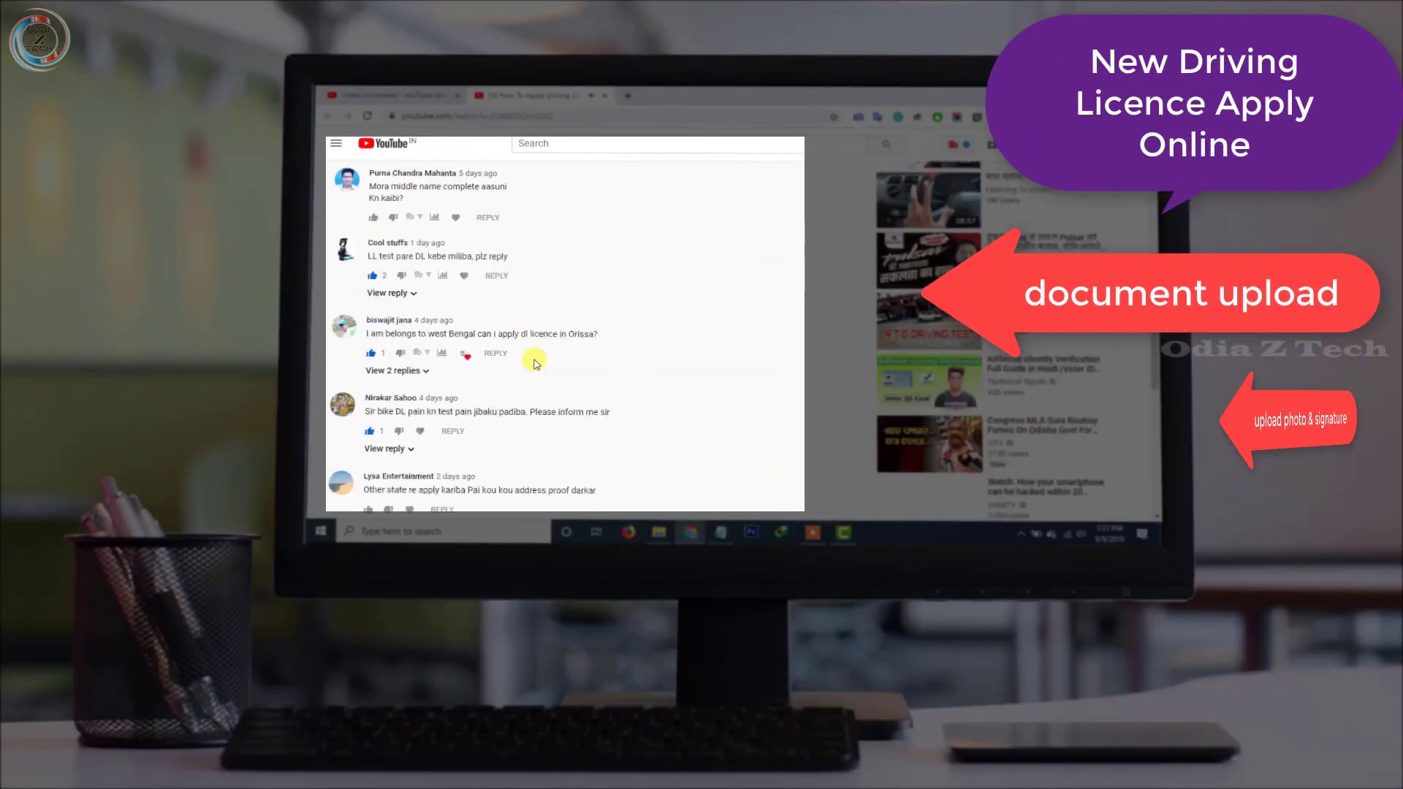
scroll(552, 340, down, 15)
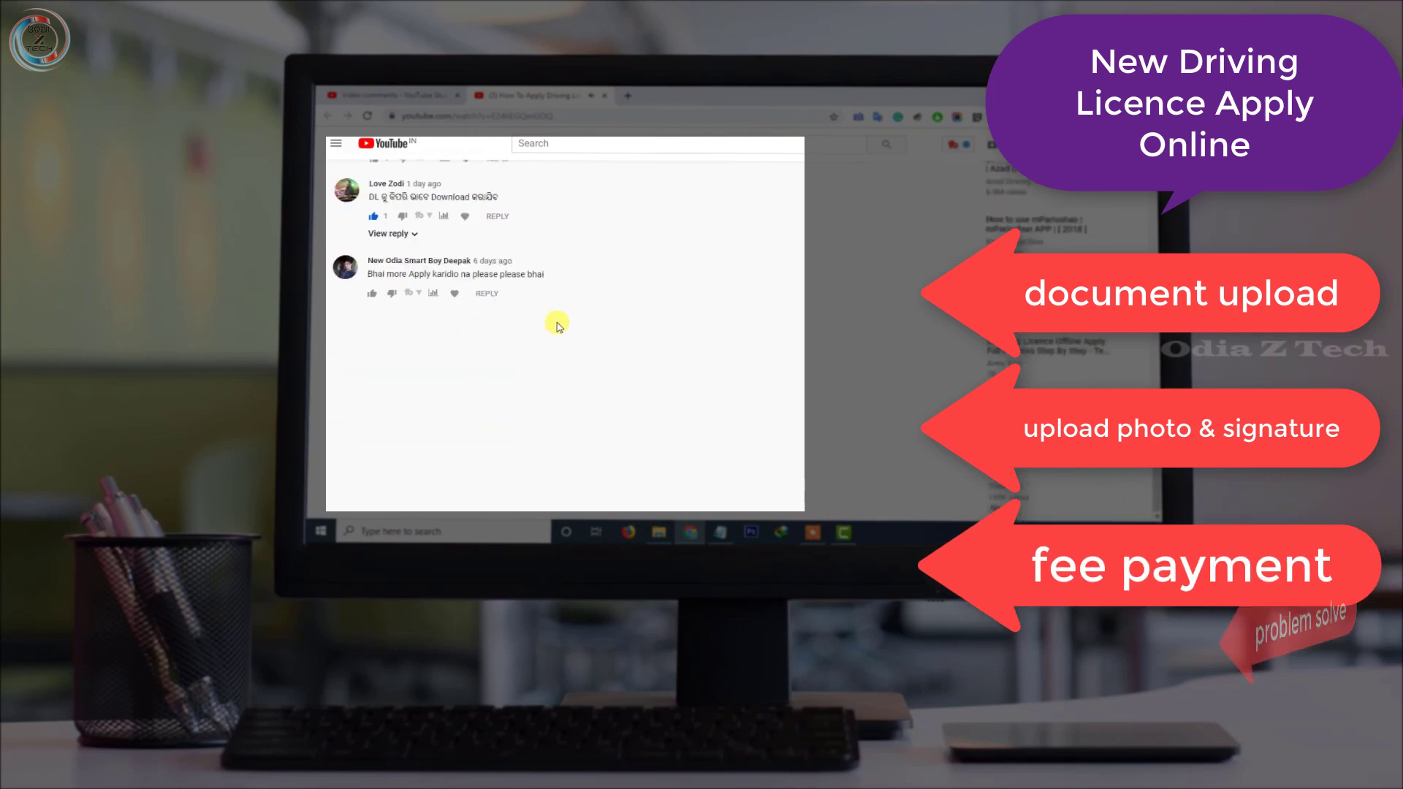
scroll(593, 313, down, 15)
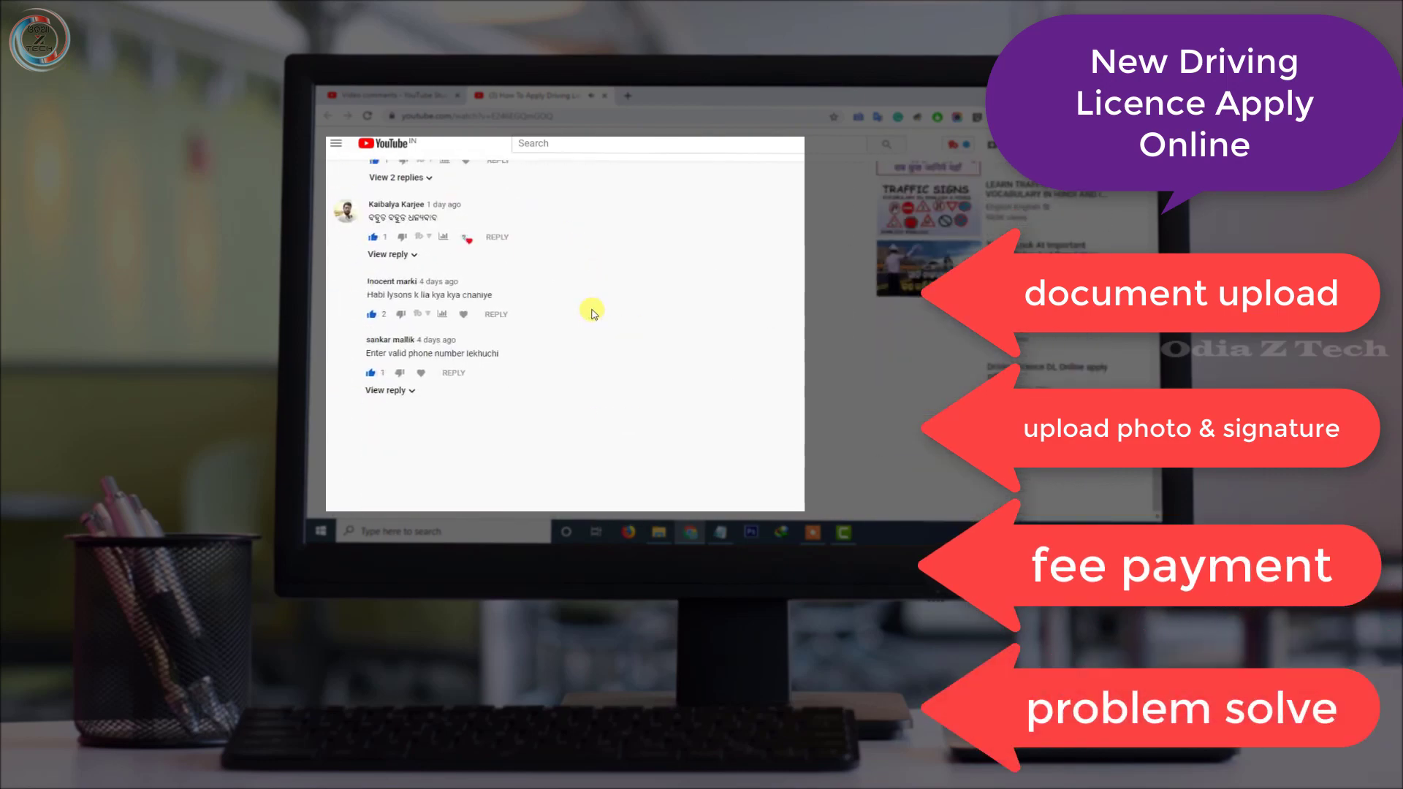
scroll(593, 306, up, 20)
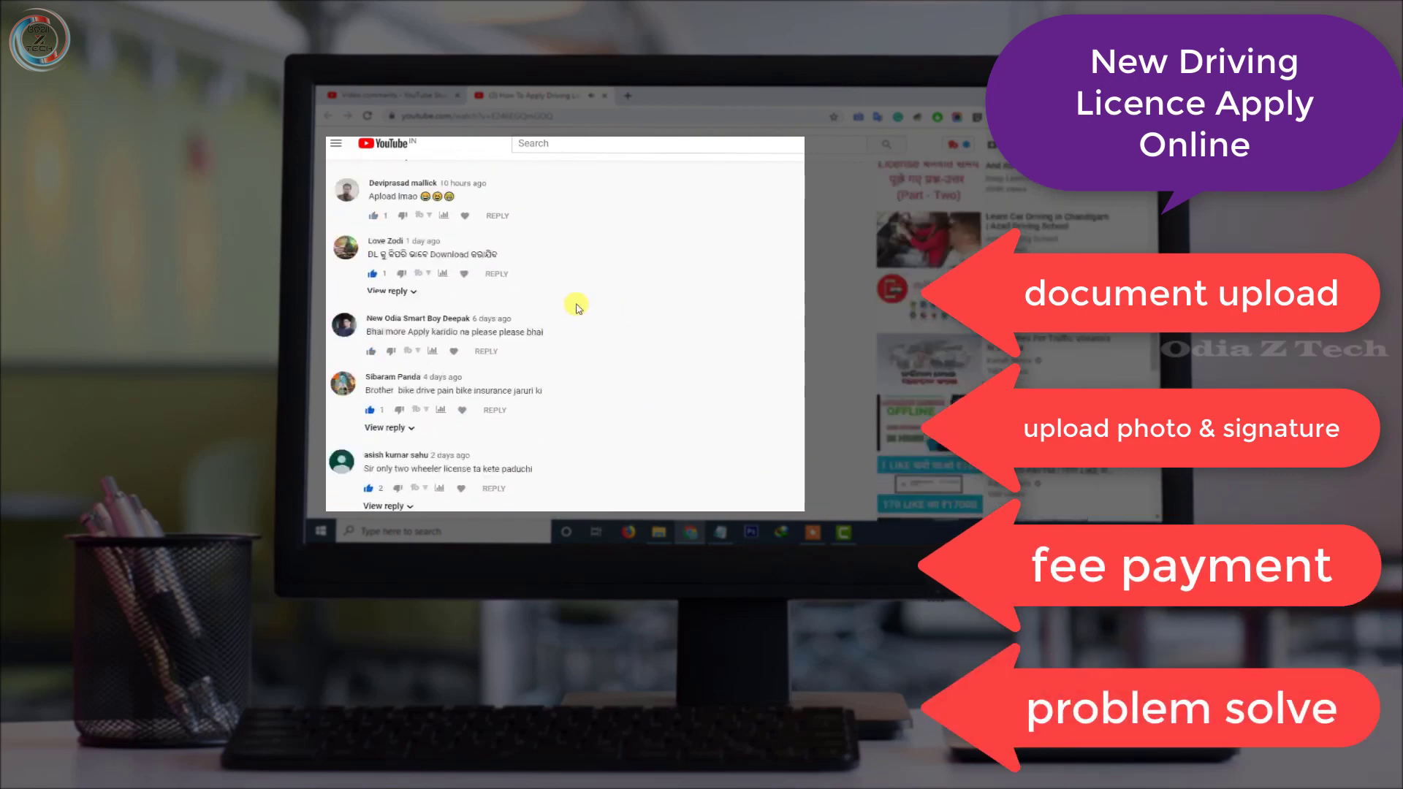
click(812, 533)
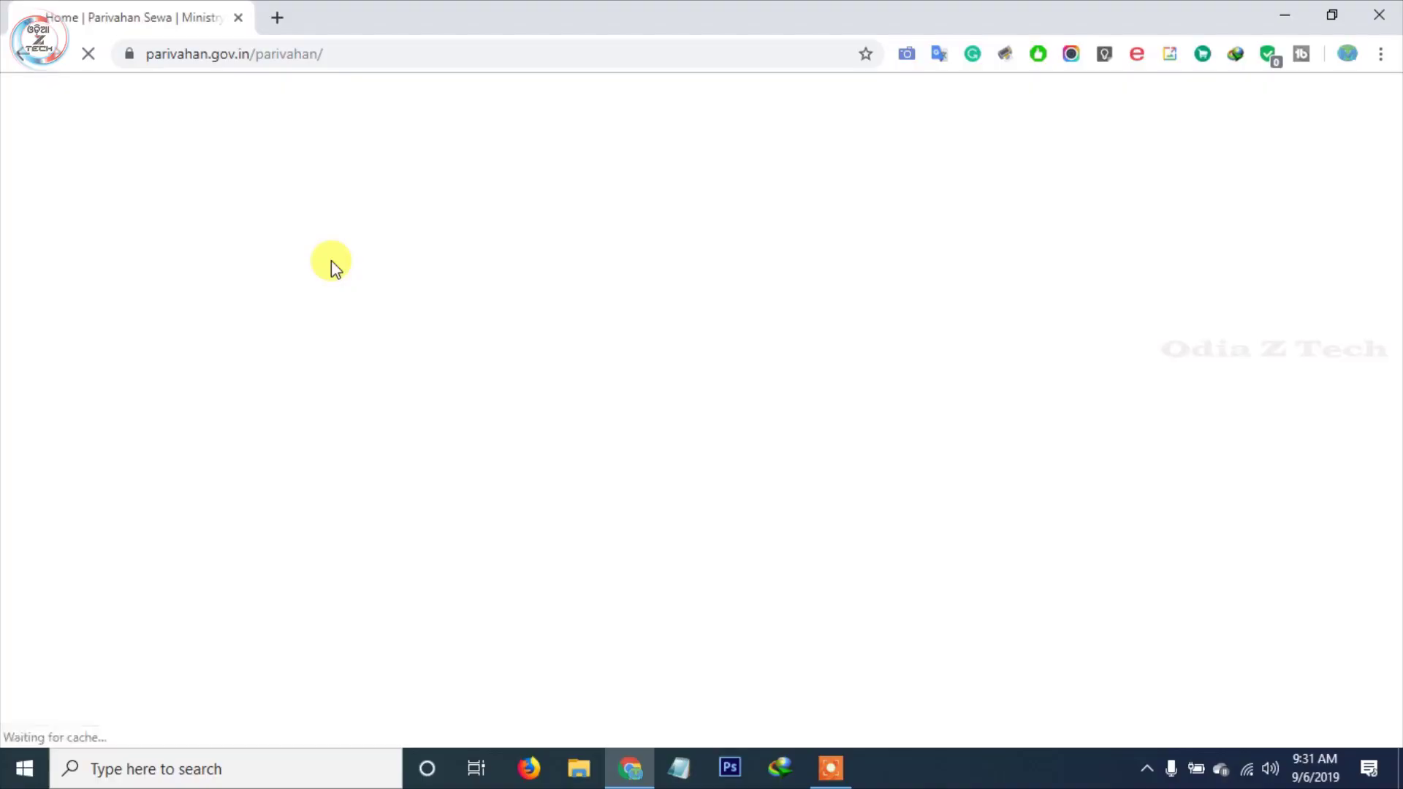
scroll(820, 496, down, 5)
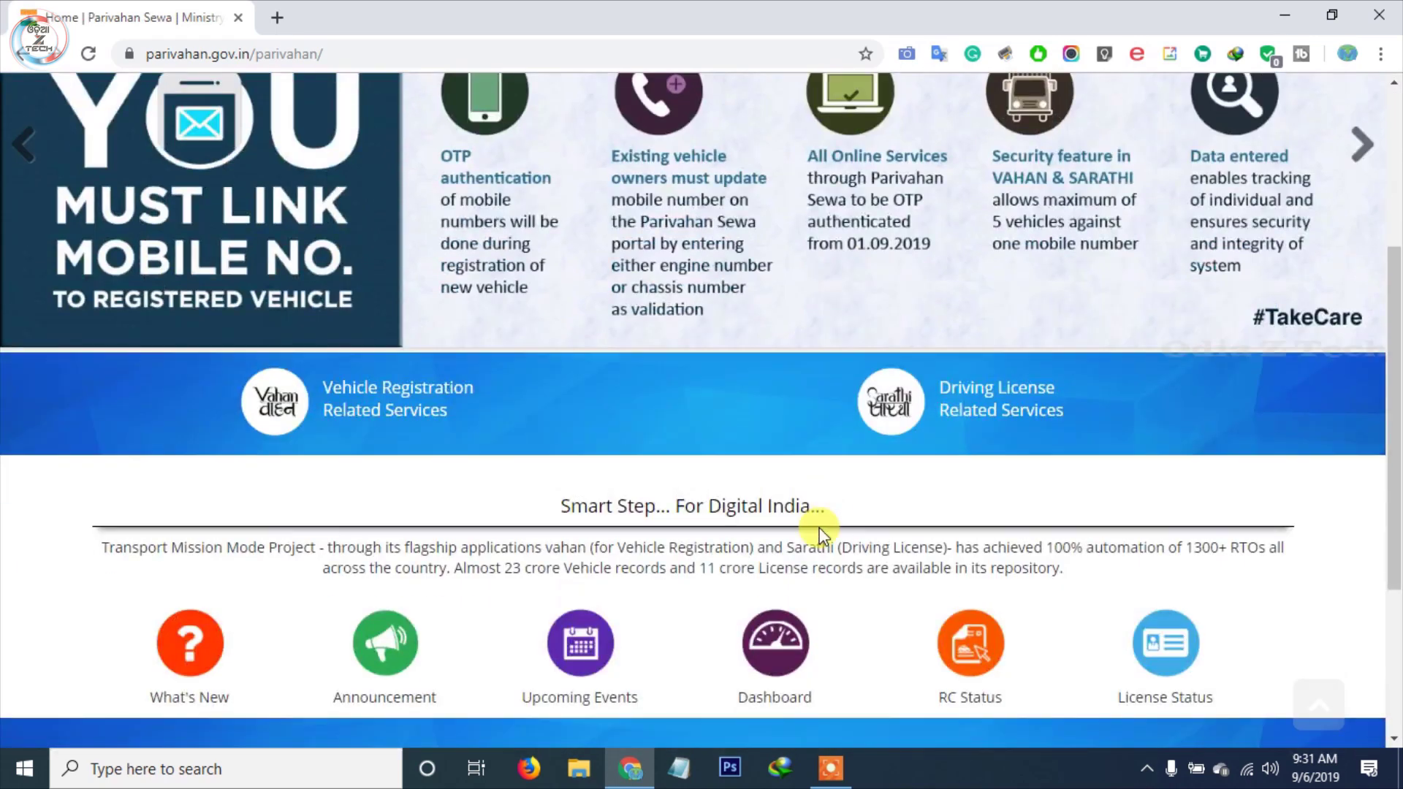
scroll(932, 420, up, 5)
scroll(1076, 366, down, 5)
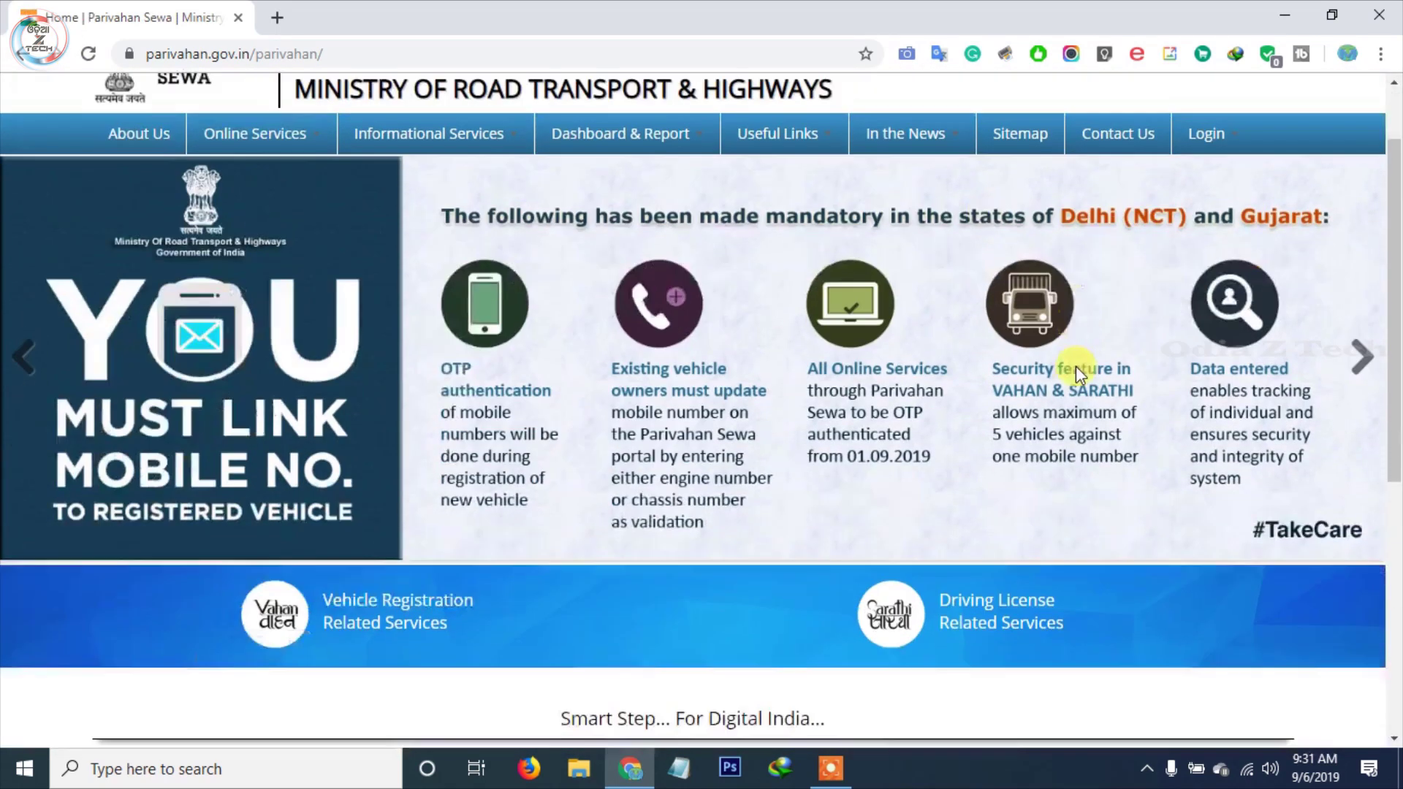
click(983, 410)
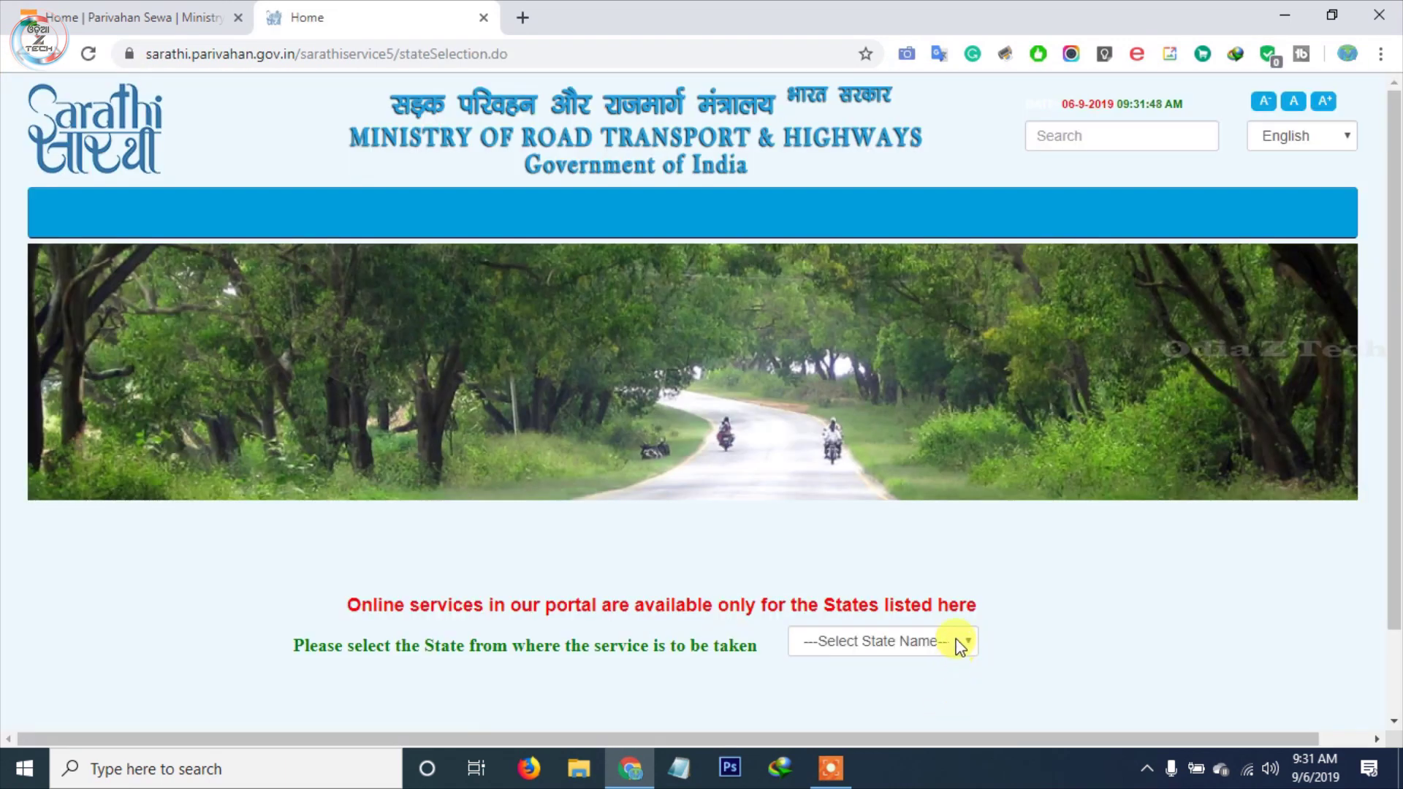
Select Odisha and start a New Learner's Licence application as an applicant holding no licence
click(959, 643)
scroll(957, 511, down, 4)
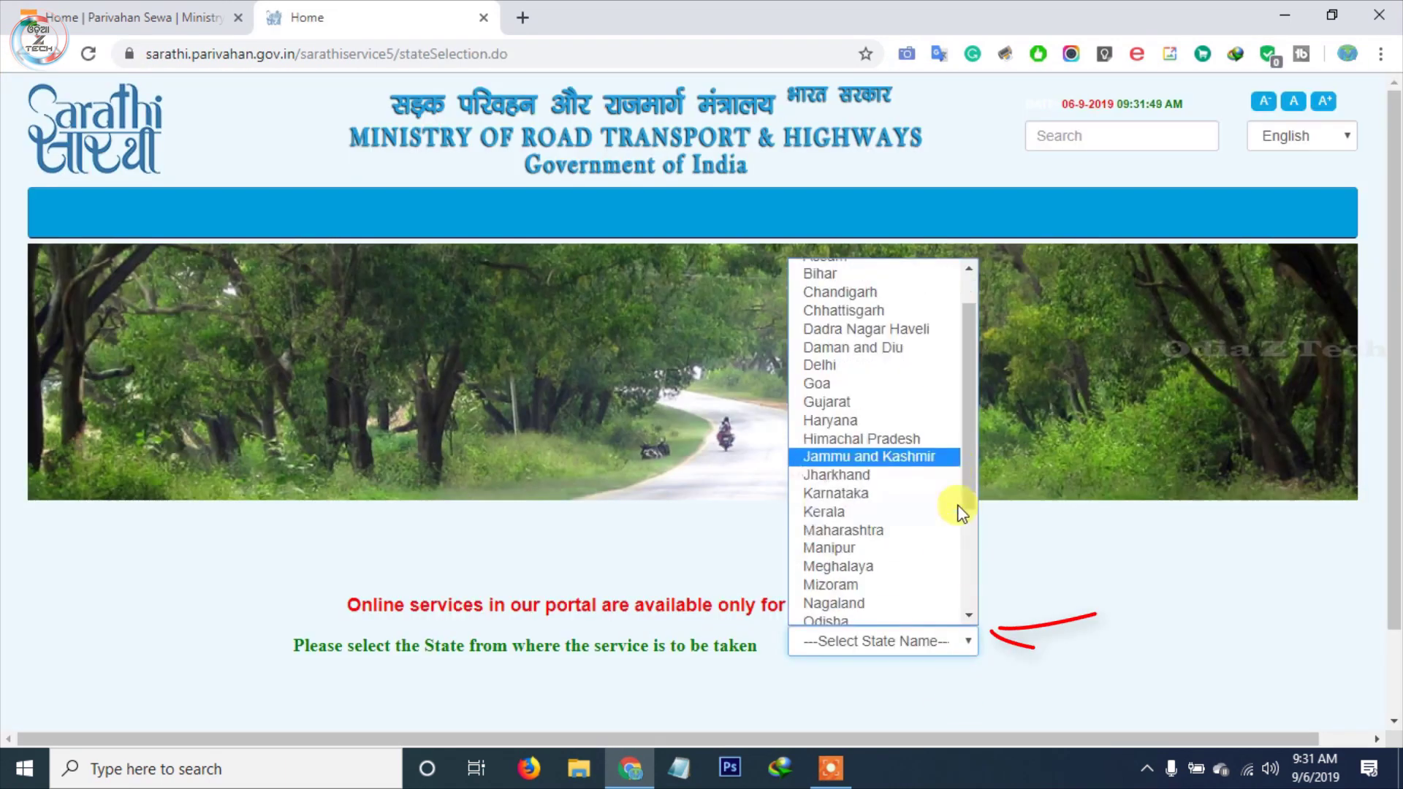
click(870, 466)
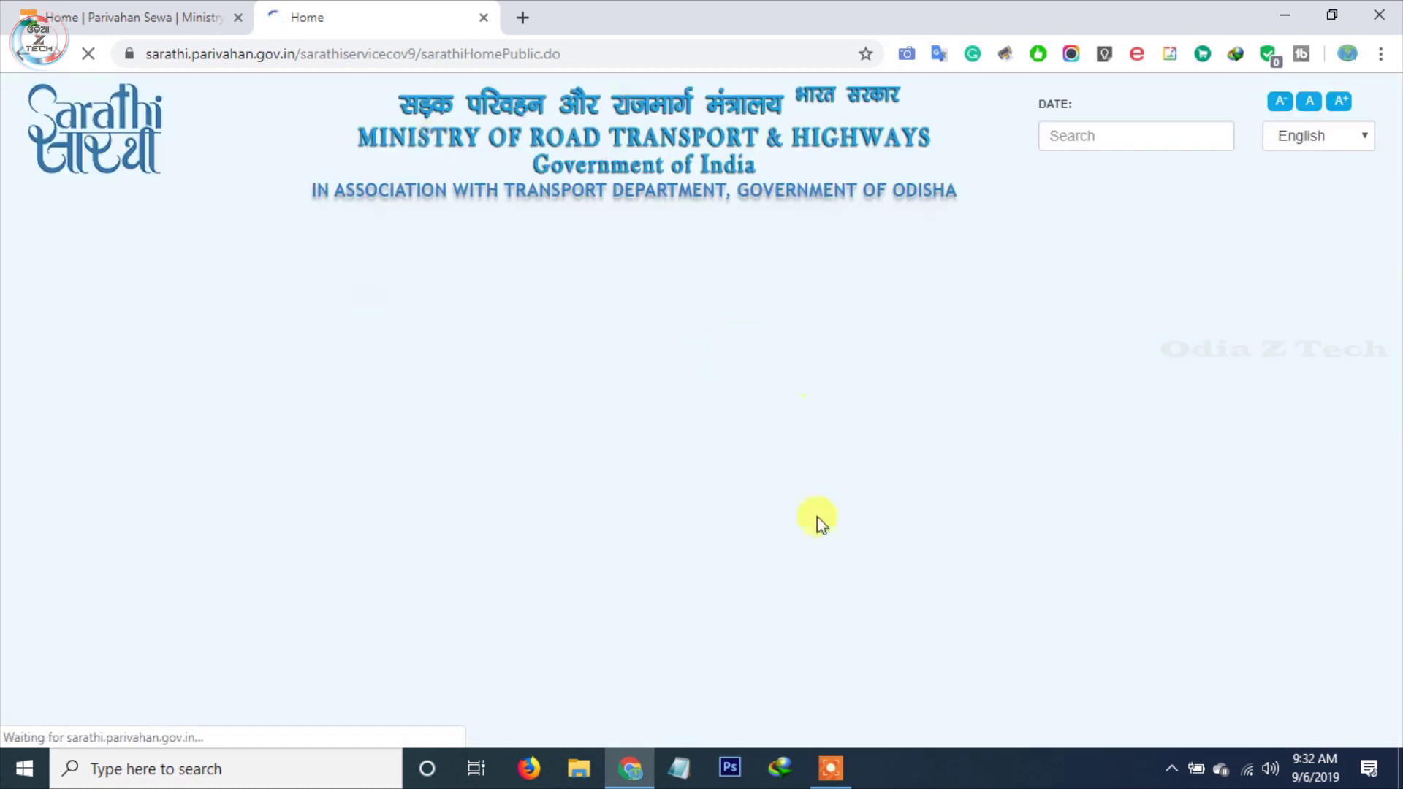
scroll(634, 515, down, 2)
scroll(634, 516, down, 1)
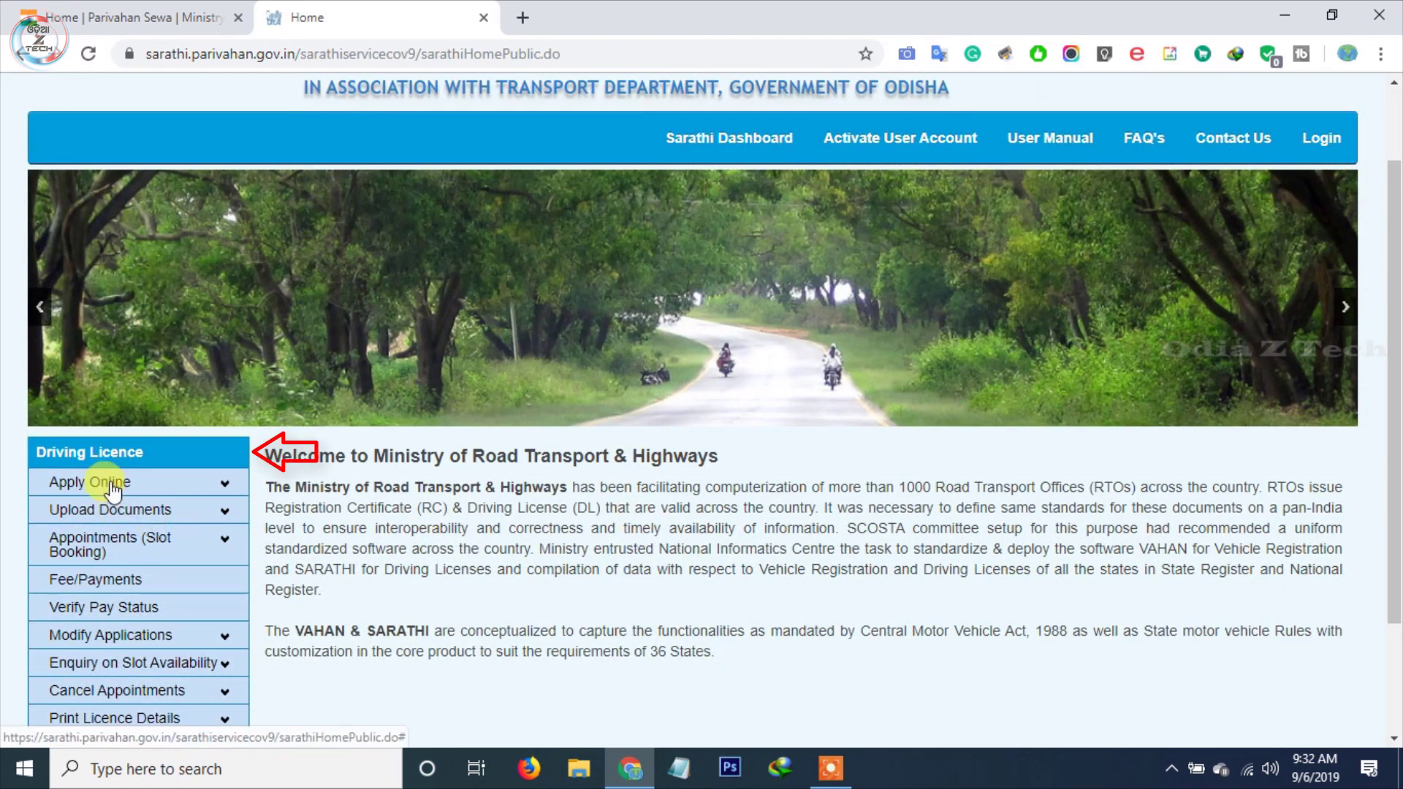
click(103, 484)
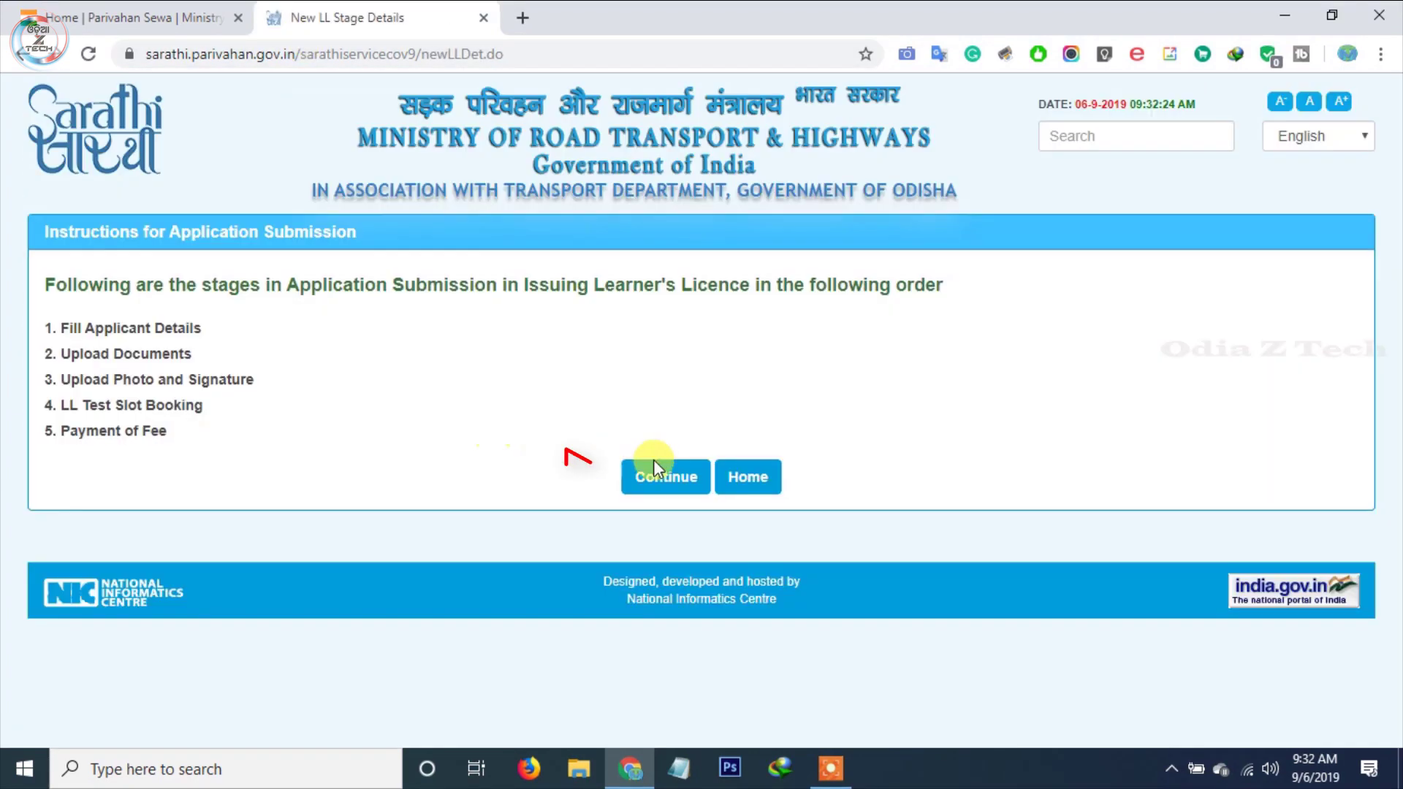
click(653, 460)
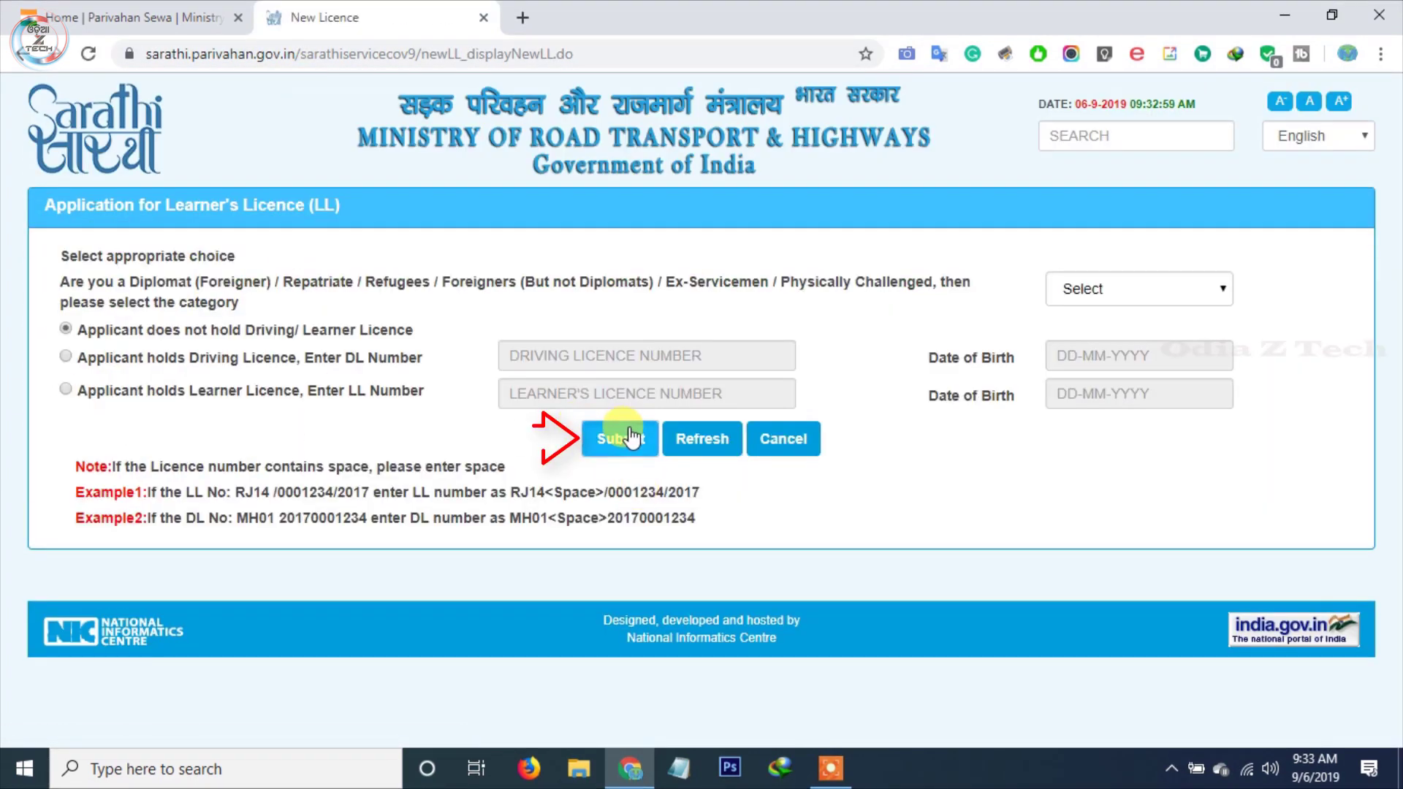
click(621, 438)
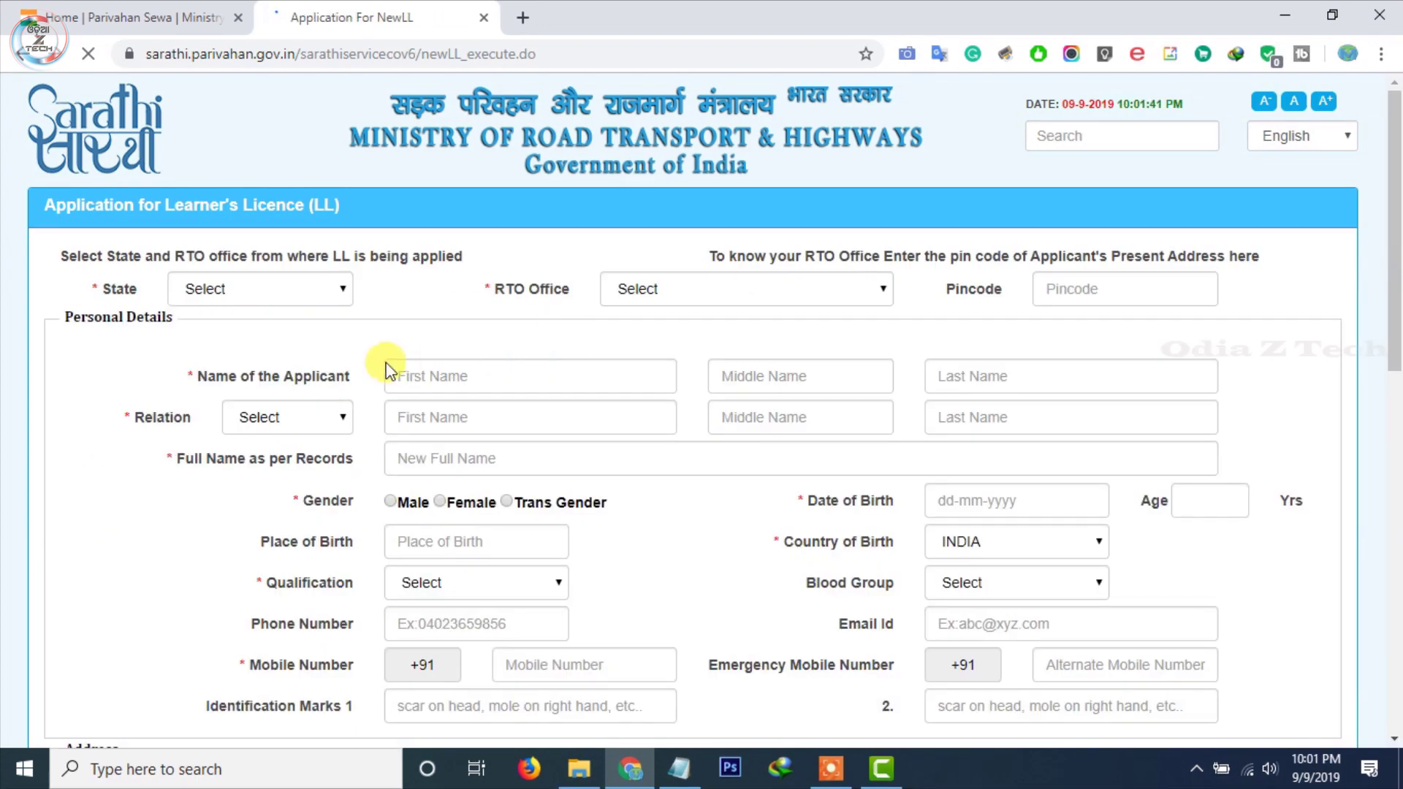
Set the state to Odisha and the RTO office to RTO,BALASORE -- OD01
scroll(396, 362, down, 2)
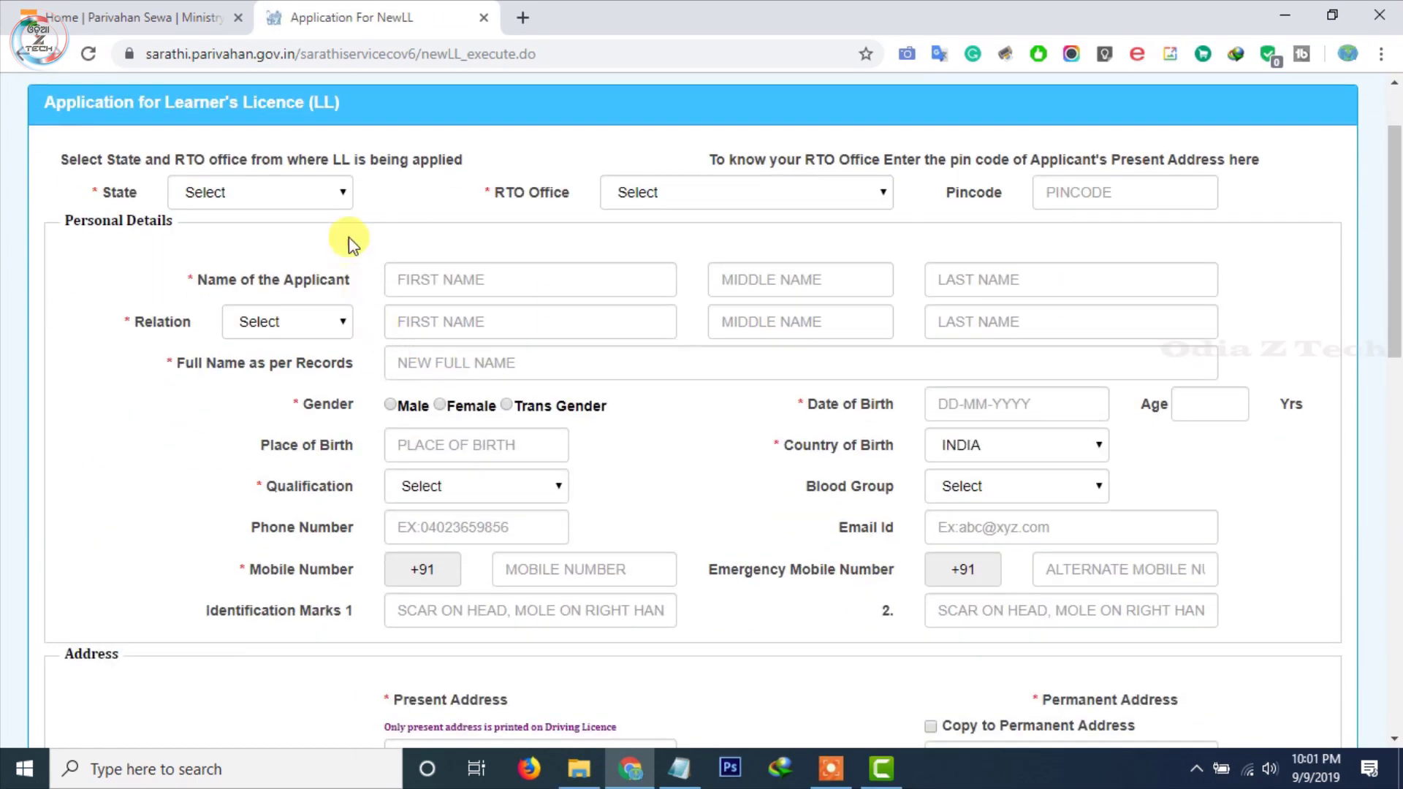
click(315, 191)
scroll(285, 439, down, 2)
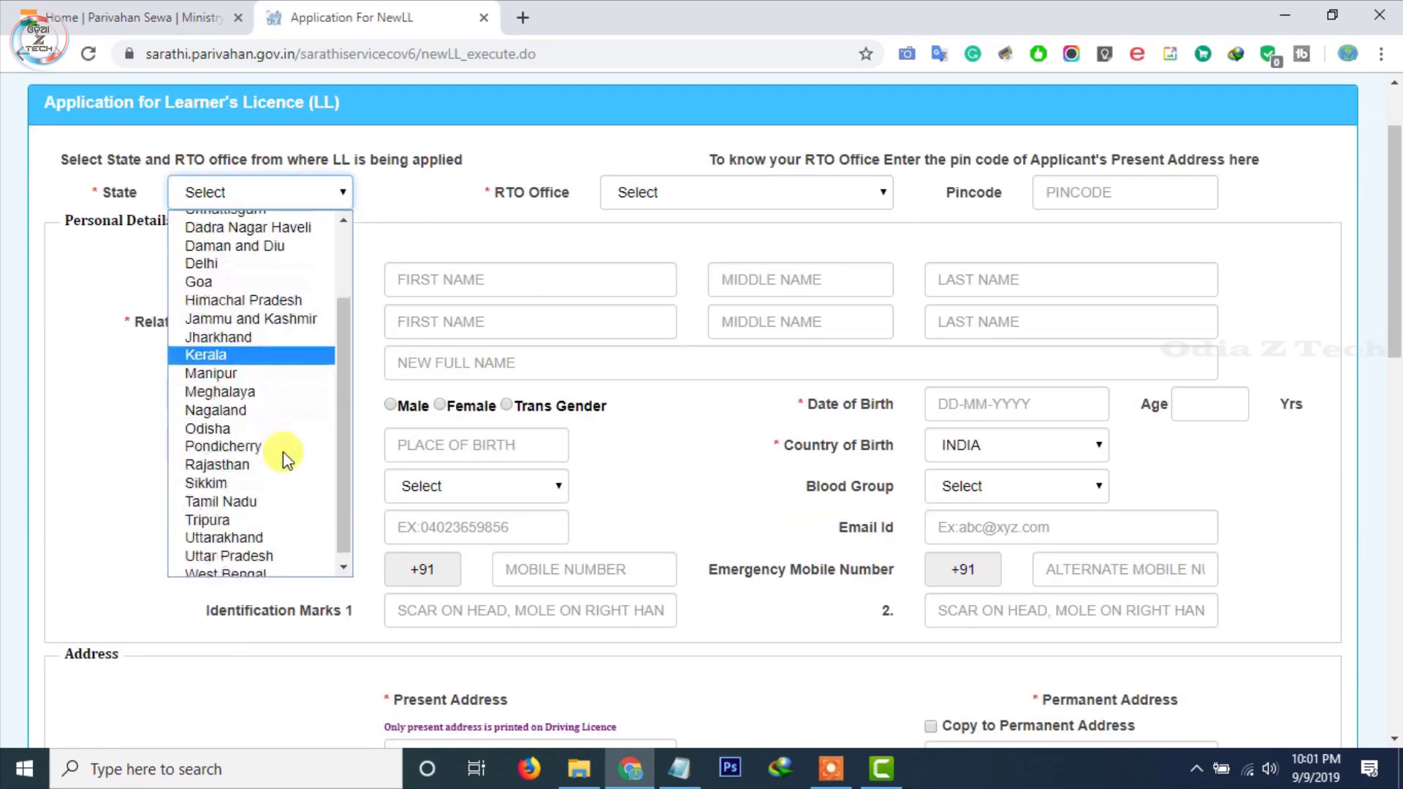
click(252, 424)
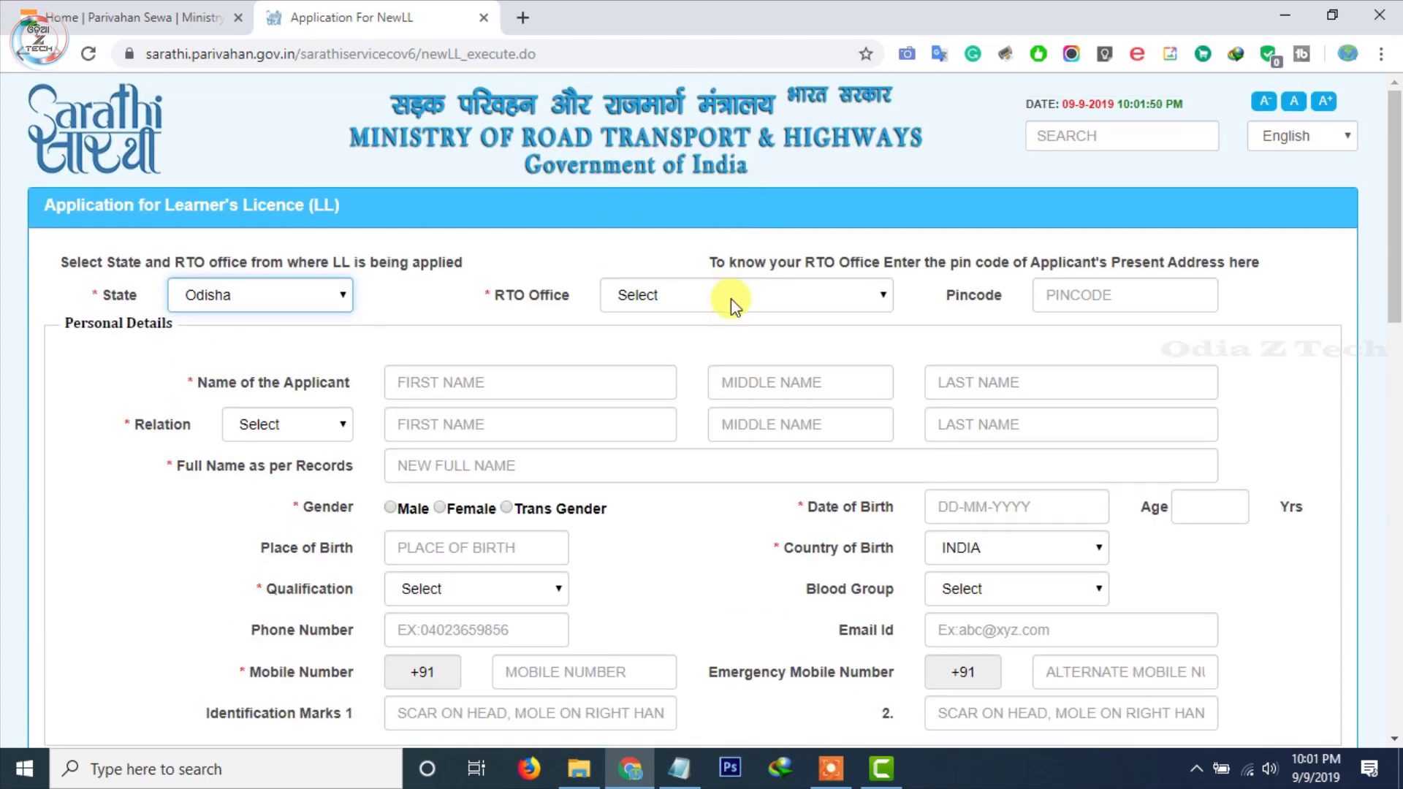
click(731, 298)
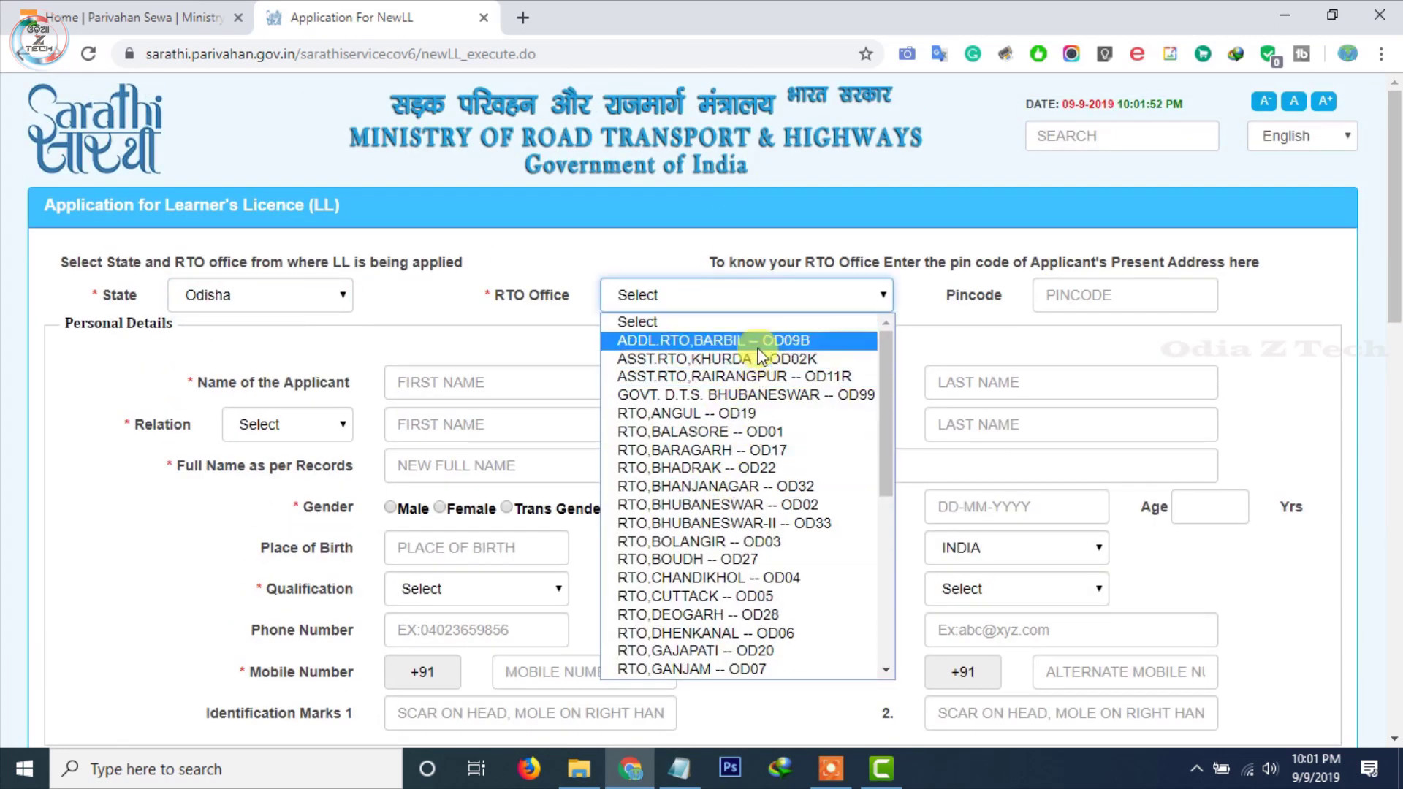
click(746, 431)
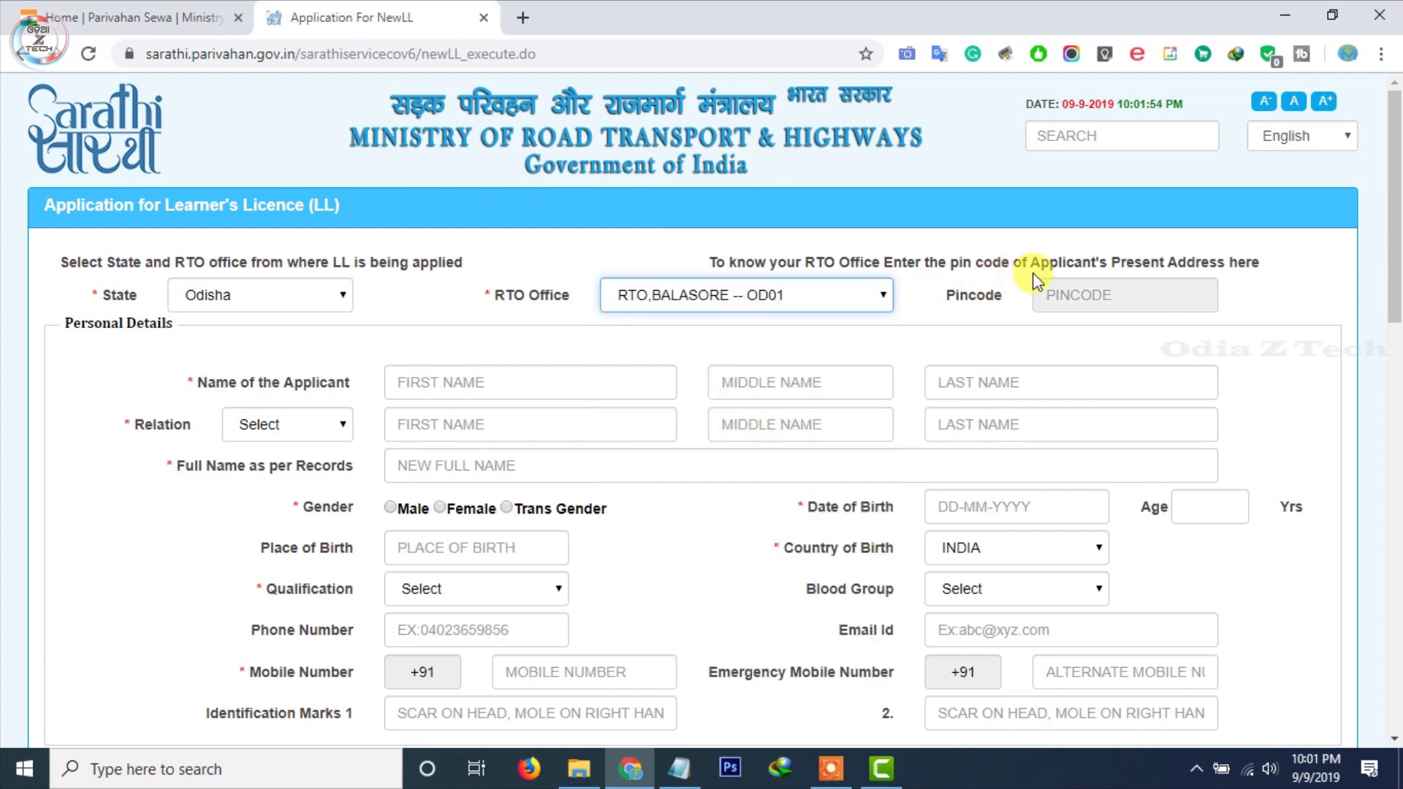
Enter the applicant's name, relation Father with the father's name, and gender Male
click(479, 379)
text(DE)
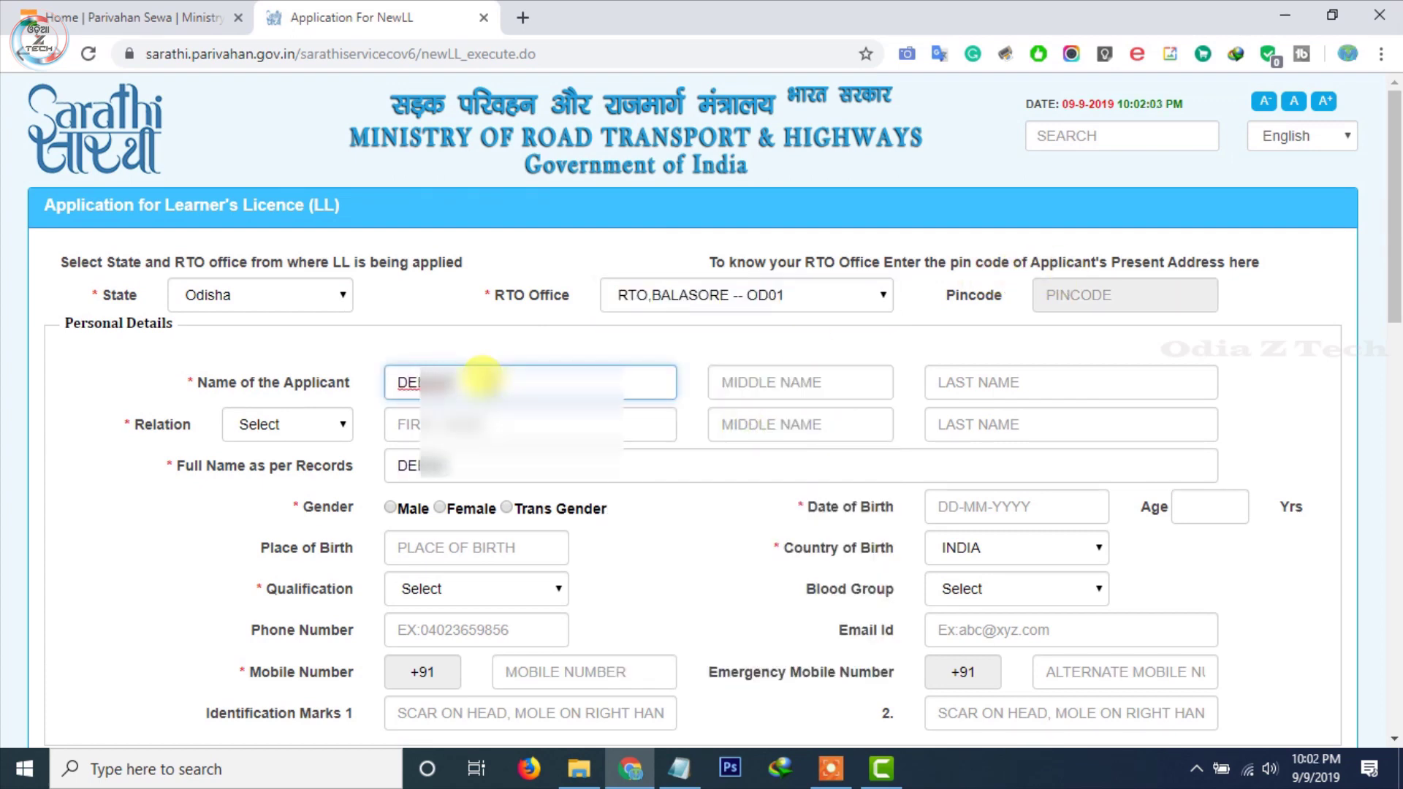
key(Tab)
key(Tab)
text(P)
click(332, 424)
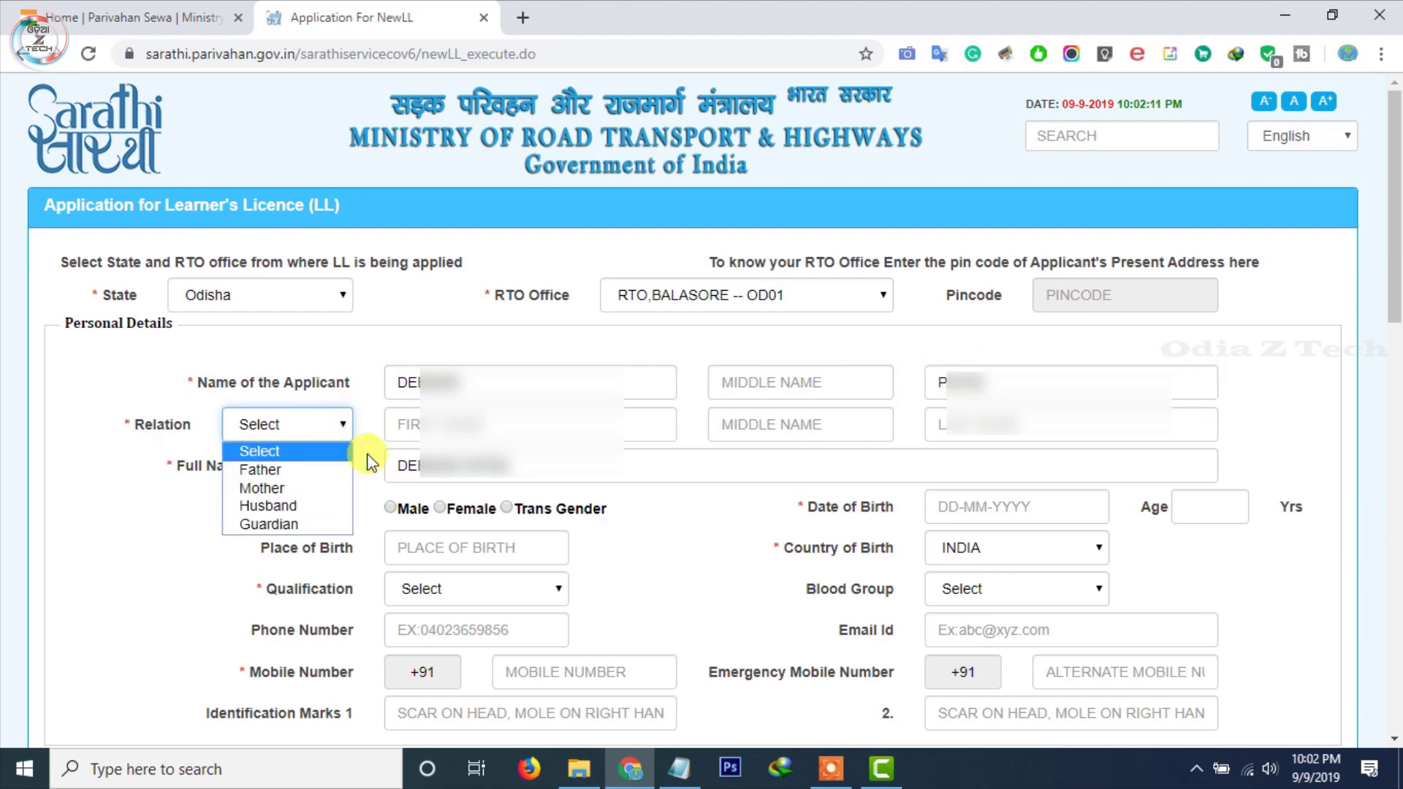
click(260, 469)
click(417, 422)
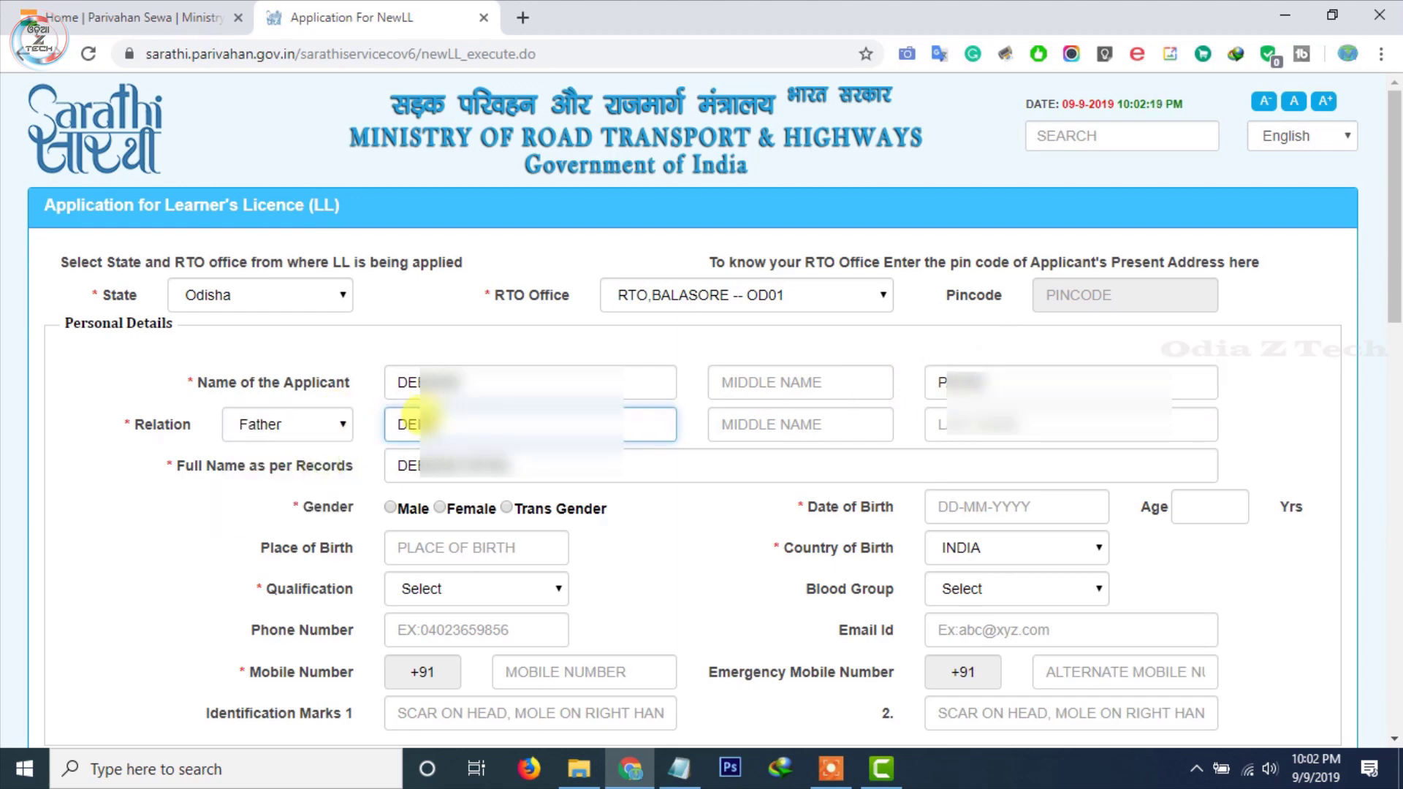
click(957, 422)
click(393, 507)
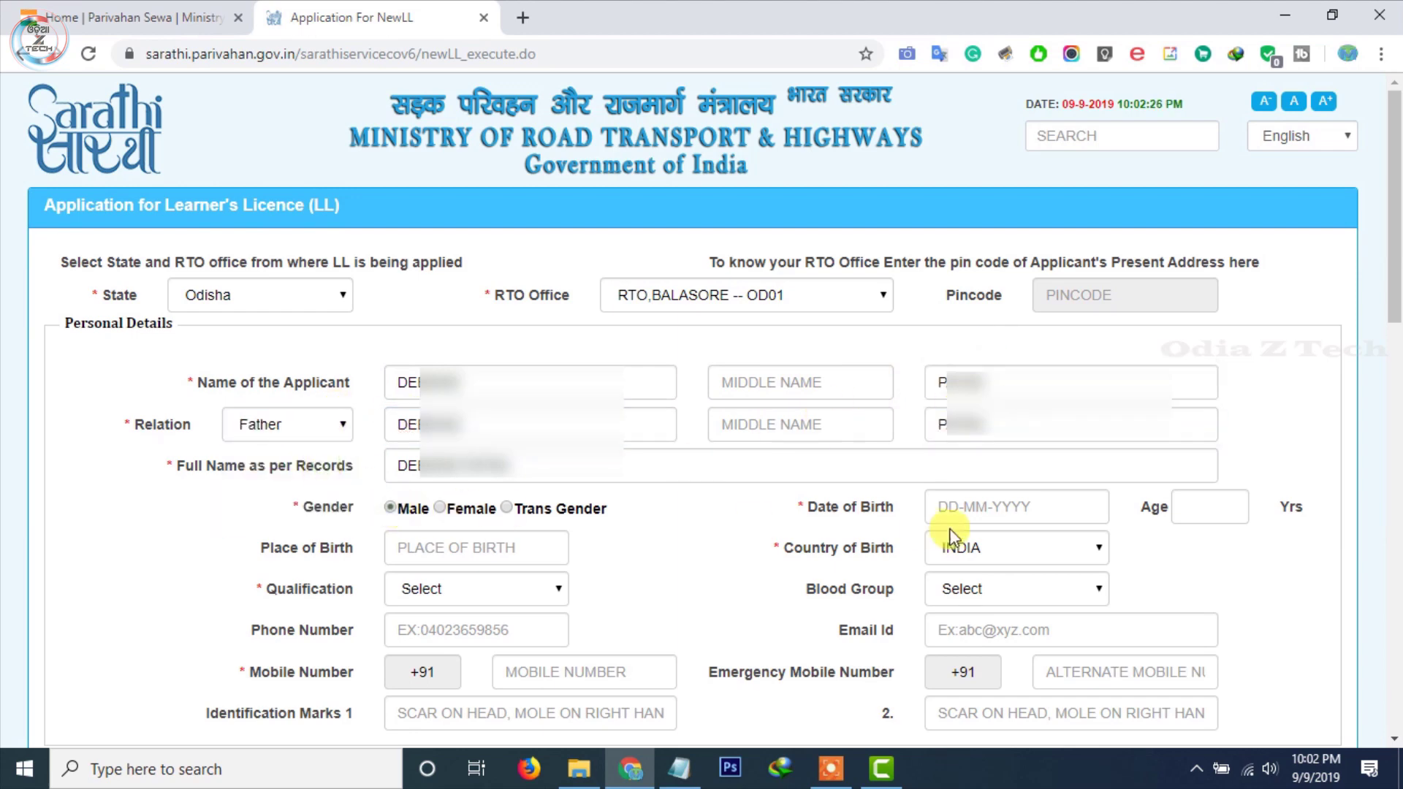
Pick the birth date, qualification 10+2 or Equivalent, and blood group O+
click(1100, 276)
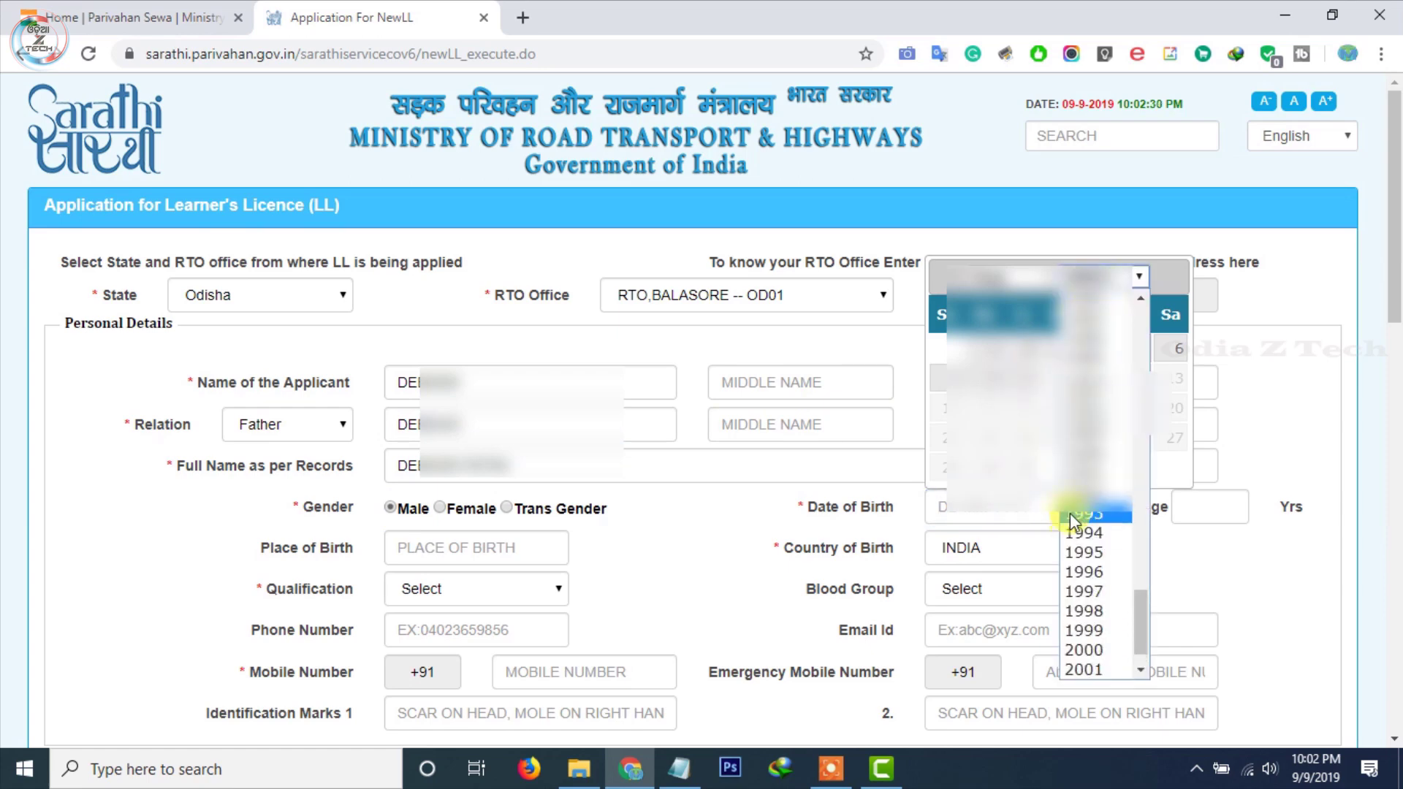
click(1074, 491)
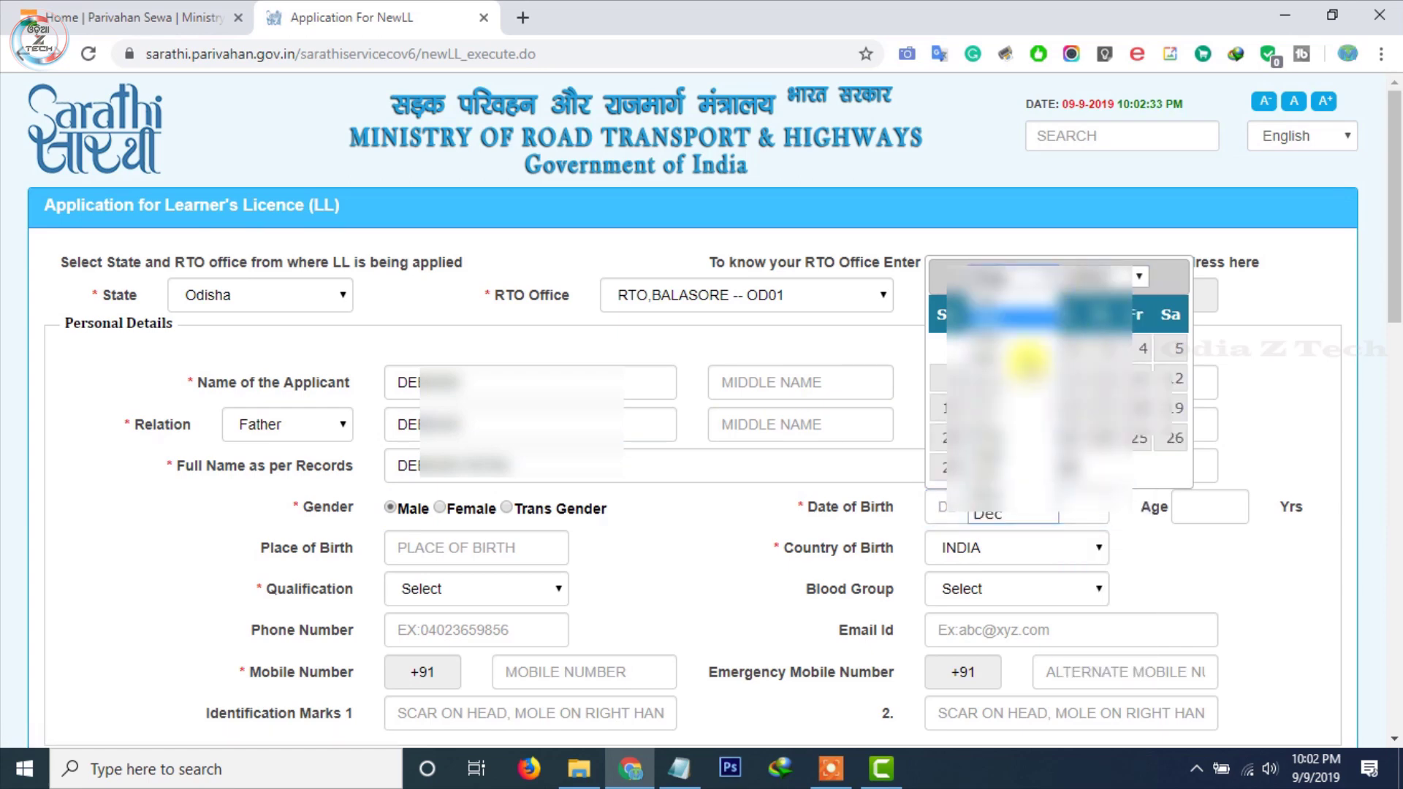
click(1059, 380)
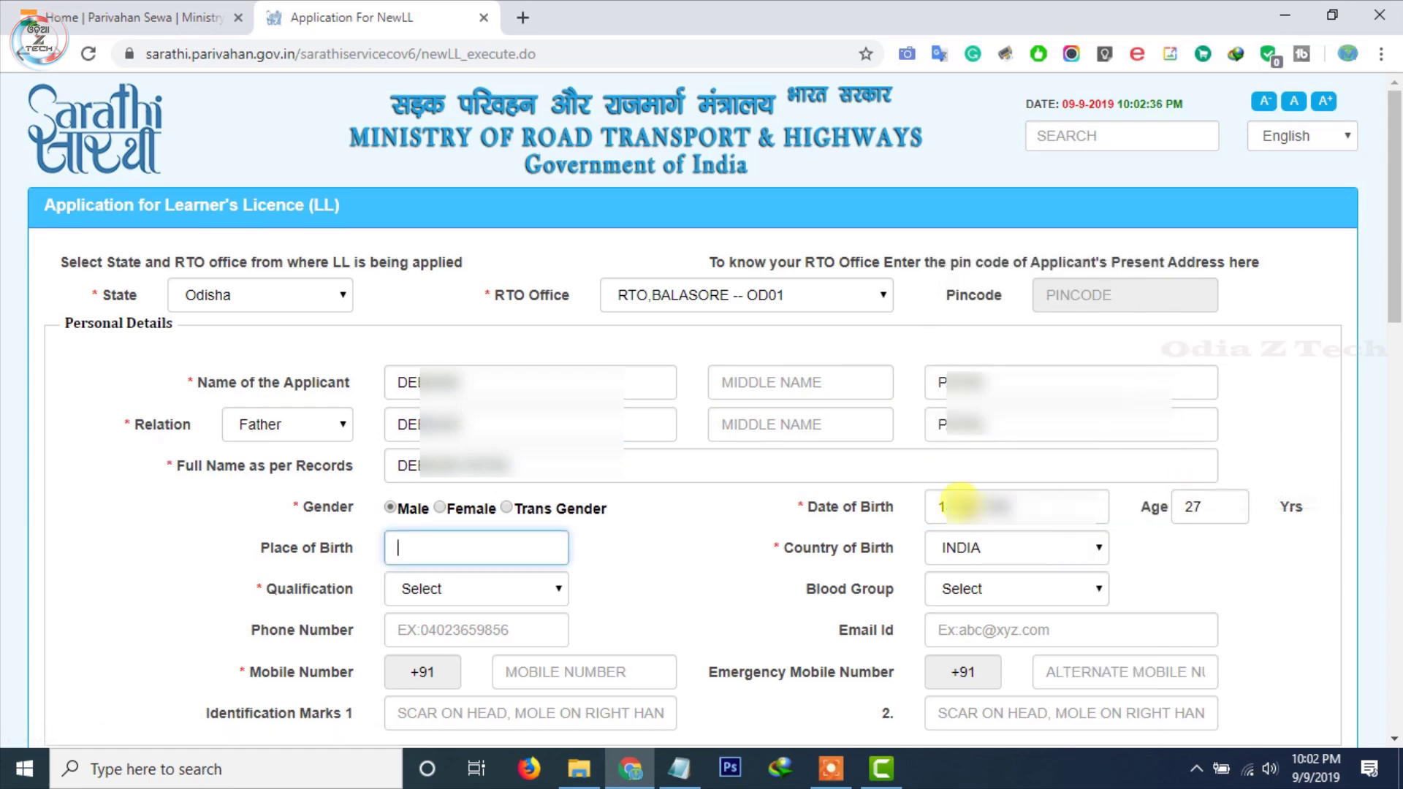
scroll(413, 545, down, 1)
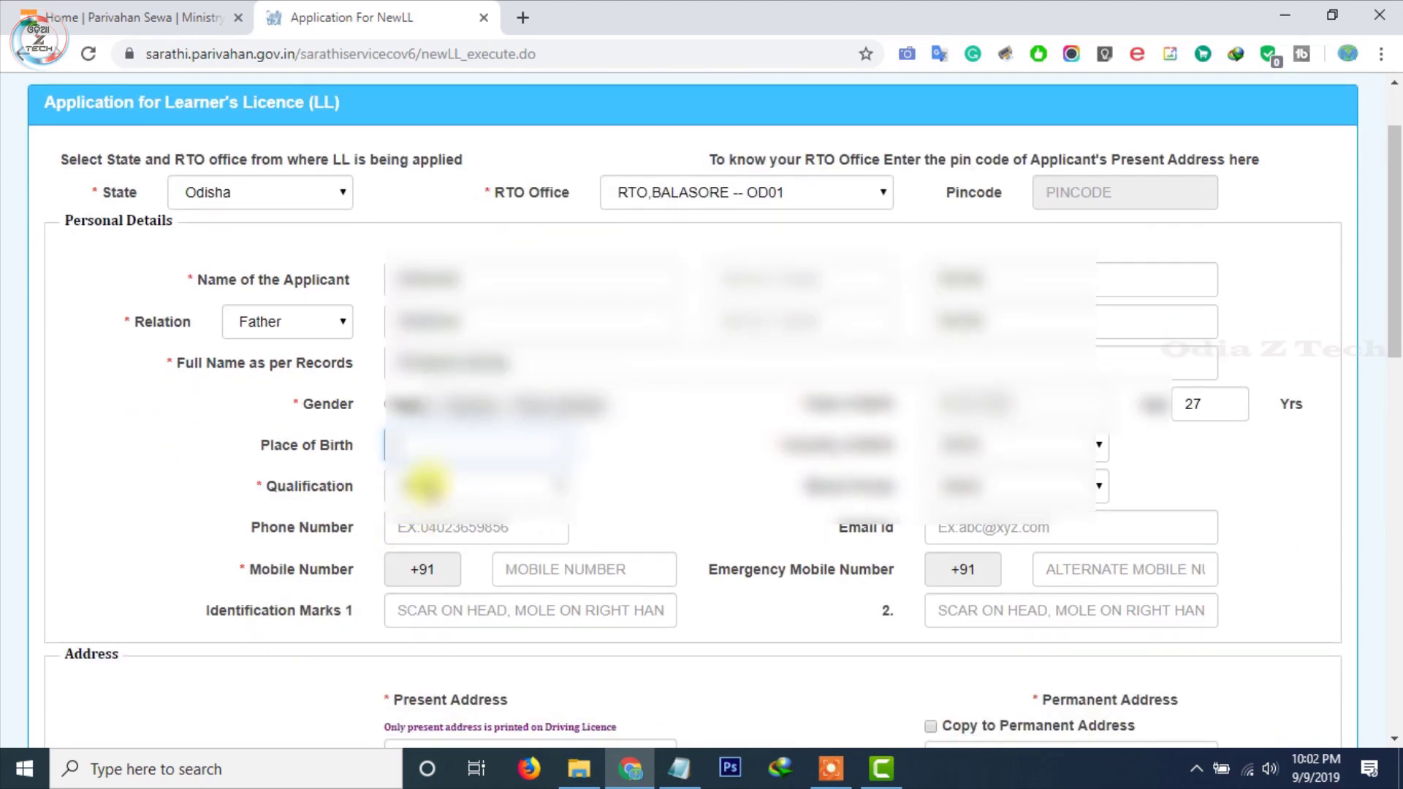
click(424, 485)
click(483, 220)
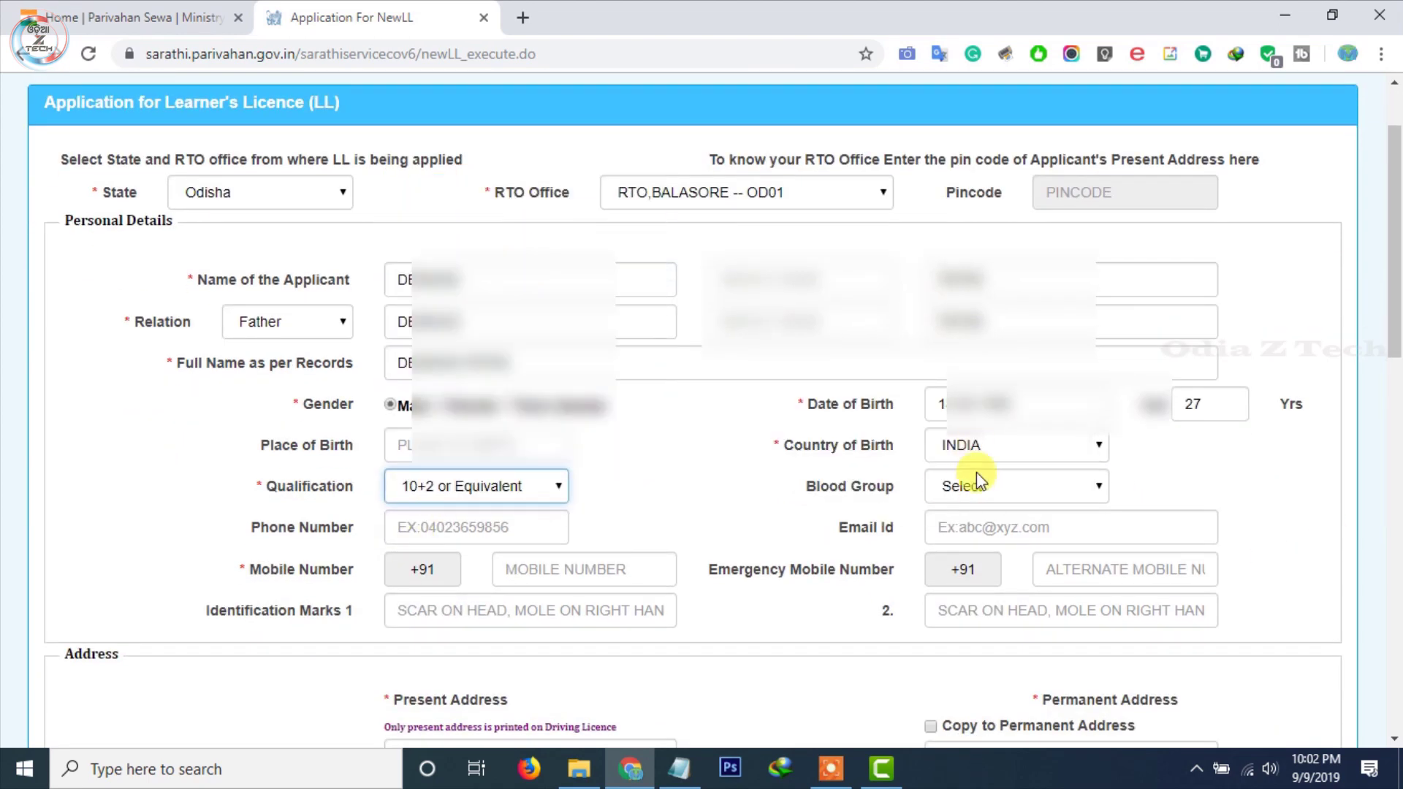
click(988, 447)
click(987, 447)
click(969, 493)
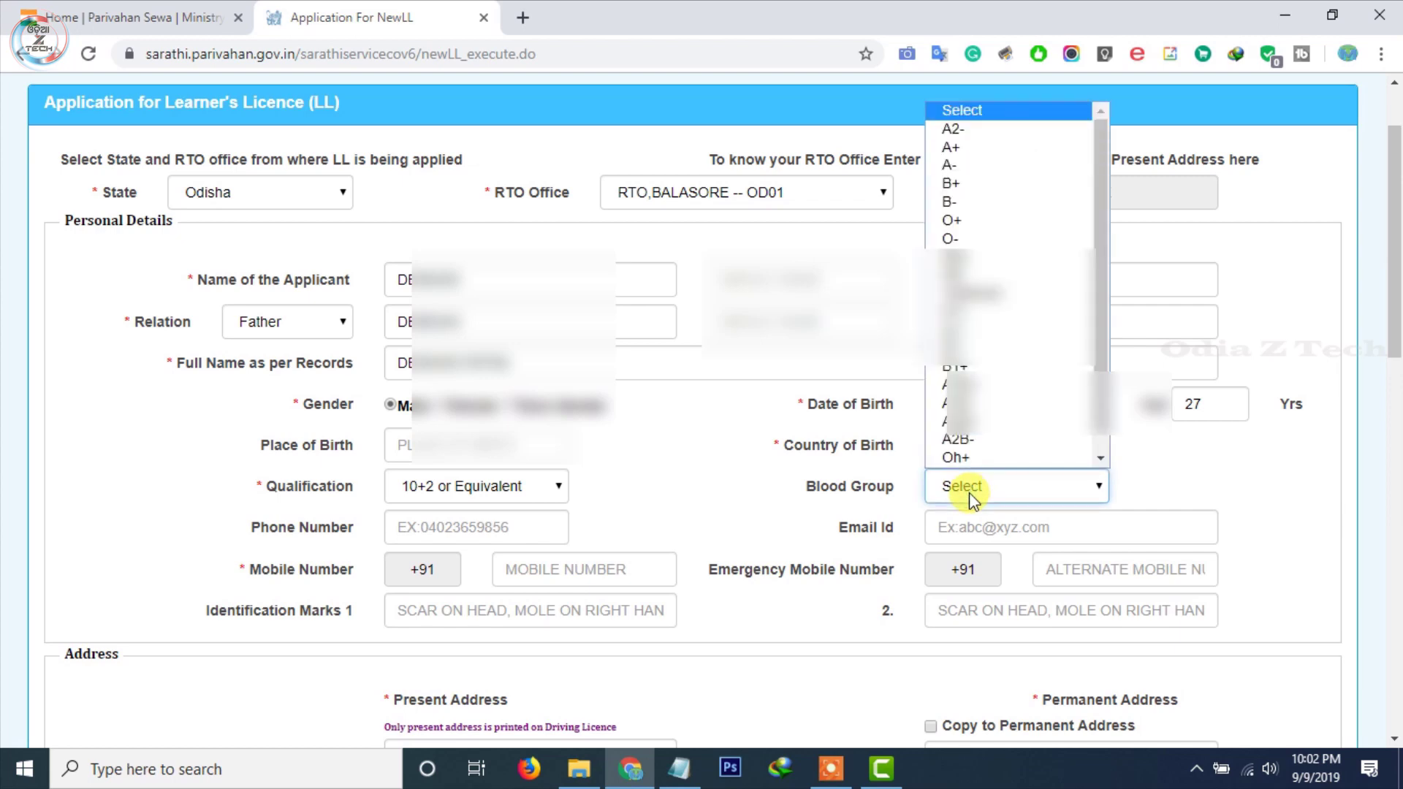
click(991, 221)
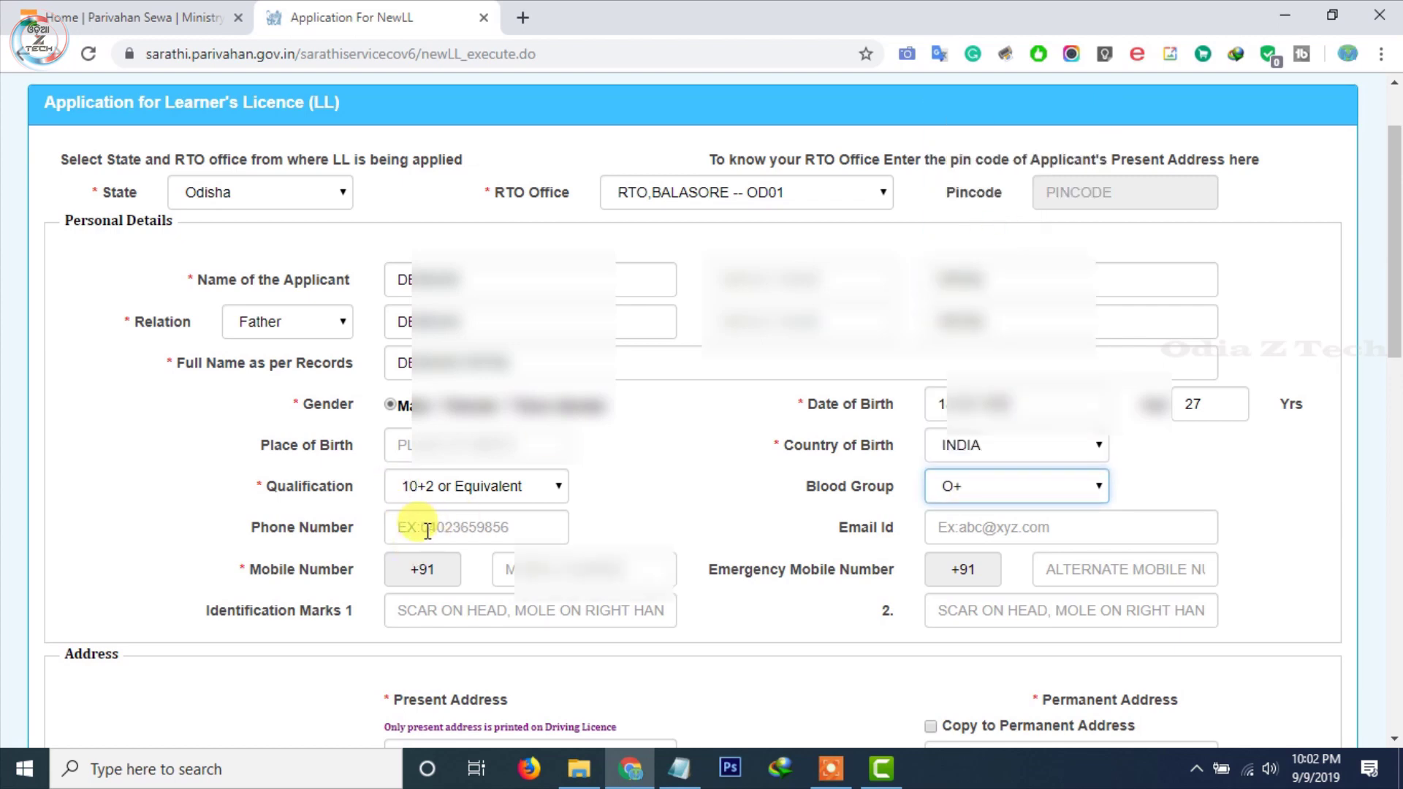
Enter the applicant's mobile number and fill in the present-address state
click(497, 568)
text(7)
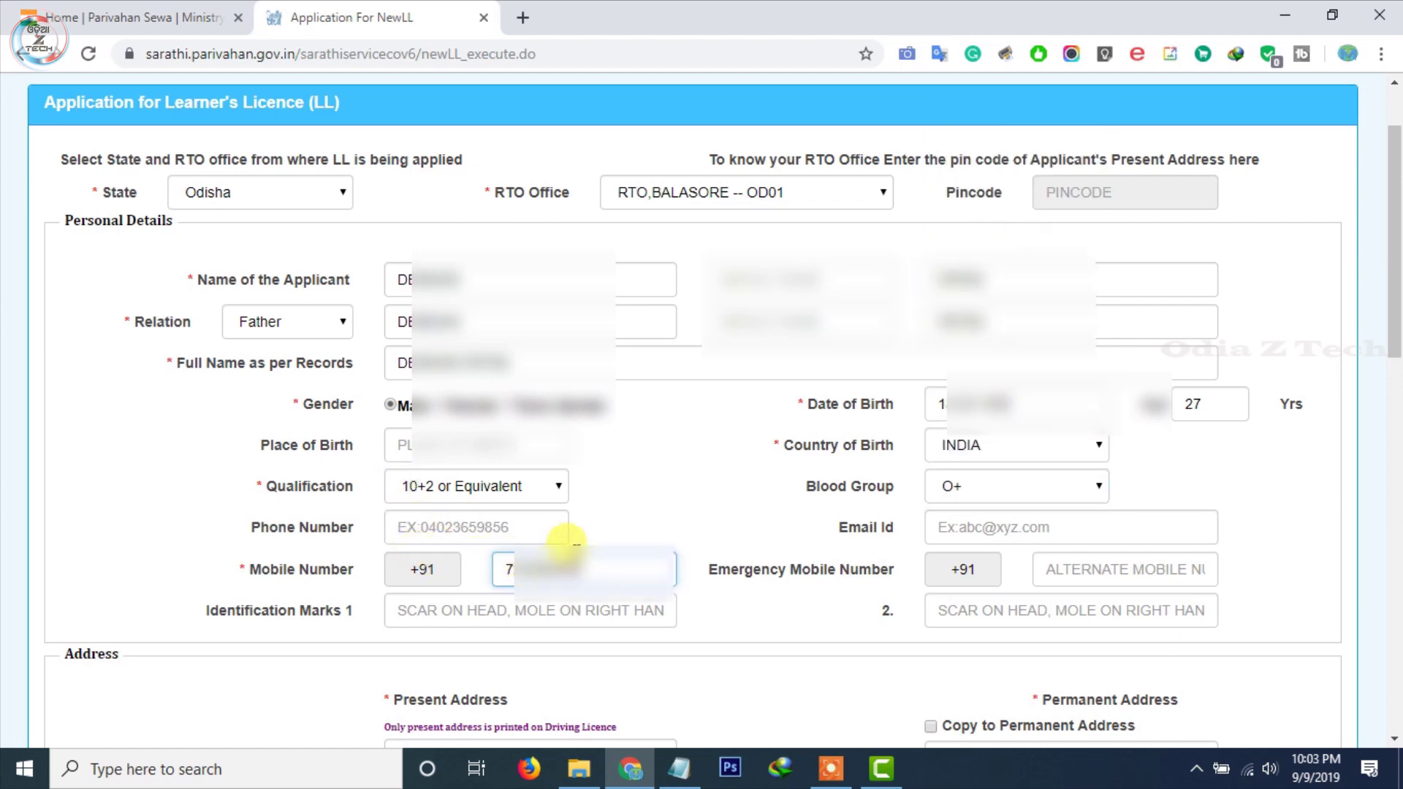
click(572, 557)
scroll(572, 511, down, 4)
Choose the present-address district, police station and village, then copy it to the permanent address
click(538, 485)
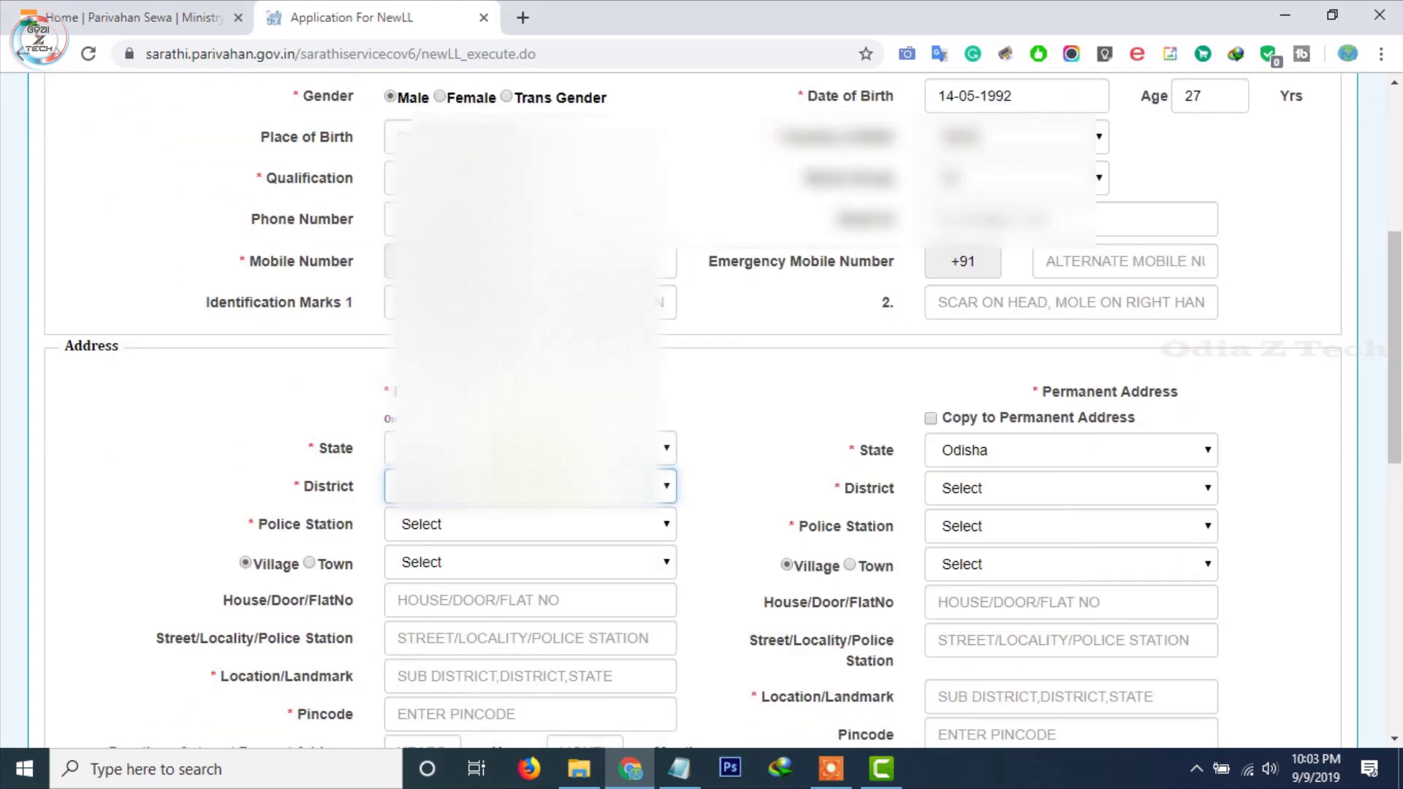
click(475, 184)
scroll(511, 293, down, 2)
click(530, 318)
click(475, 419)
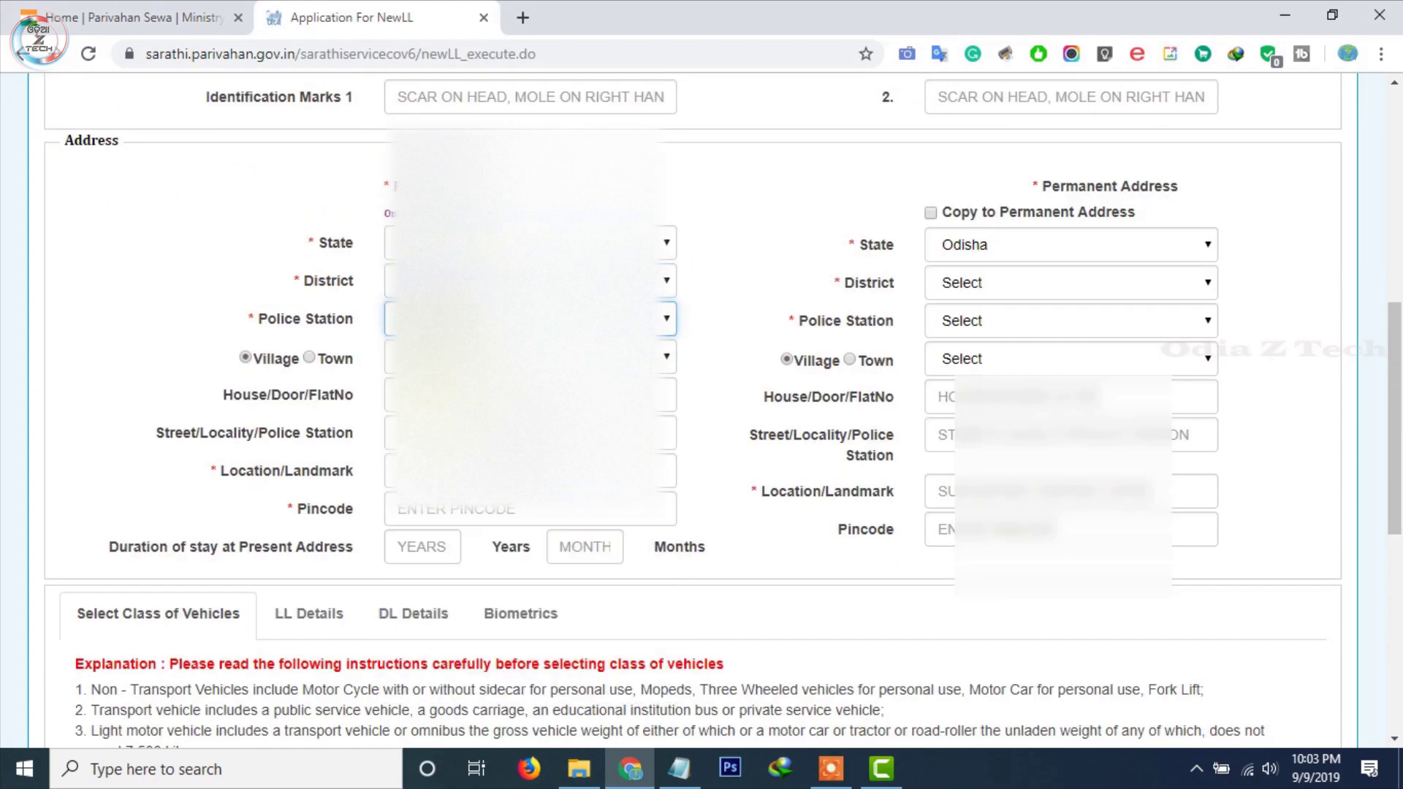
click(529, 356)
scroll(530, 438, down, 1)
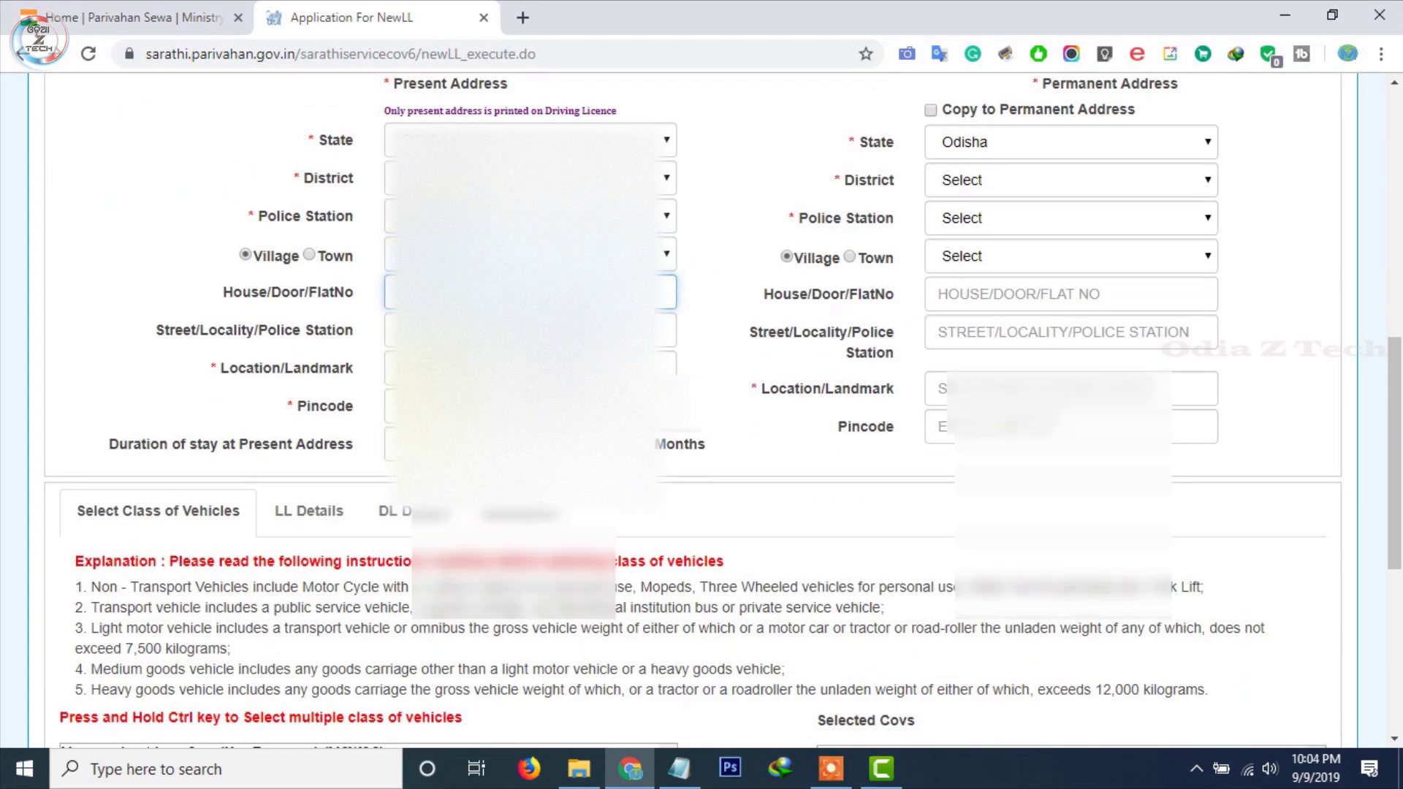
scroll(930, 313, up, 2)
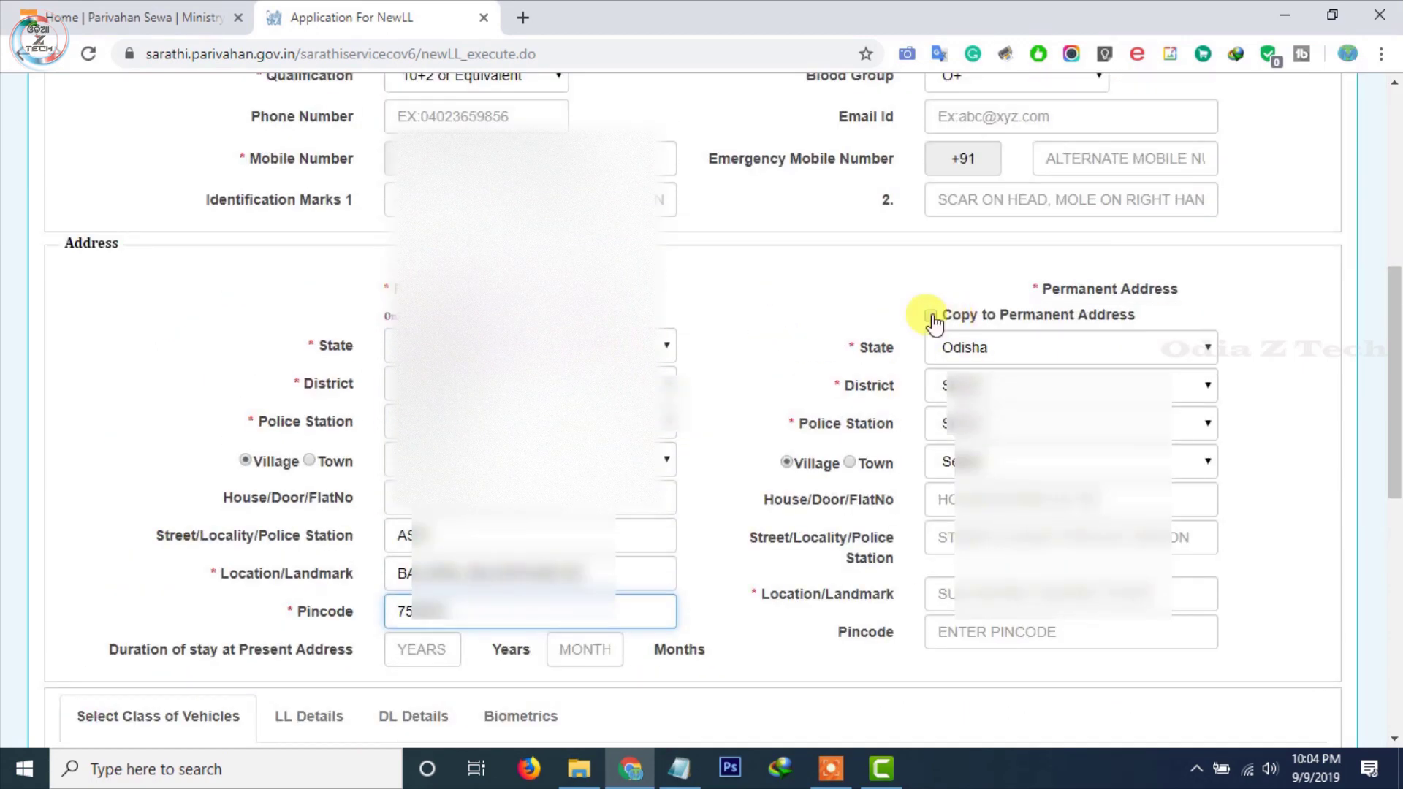
click(932, 312)
Add Motor Cycle with Gear (Non Transport) (MCWG) to the chosen vehicle classes
scroll(430, 254, down, 4)
scroll(777, 453, down, 3)
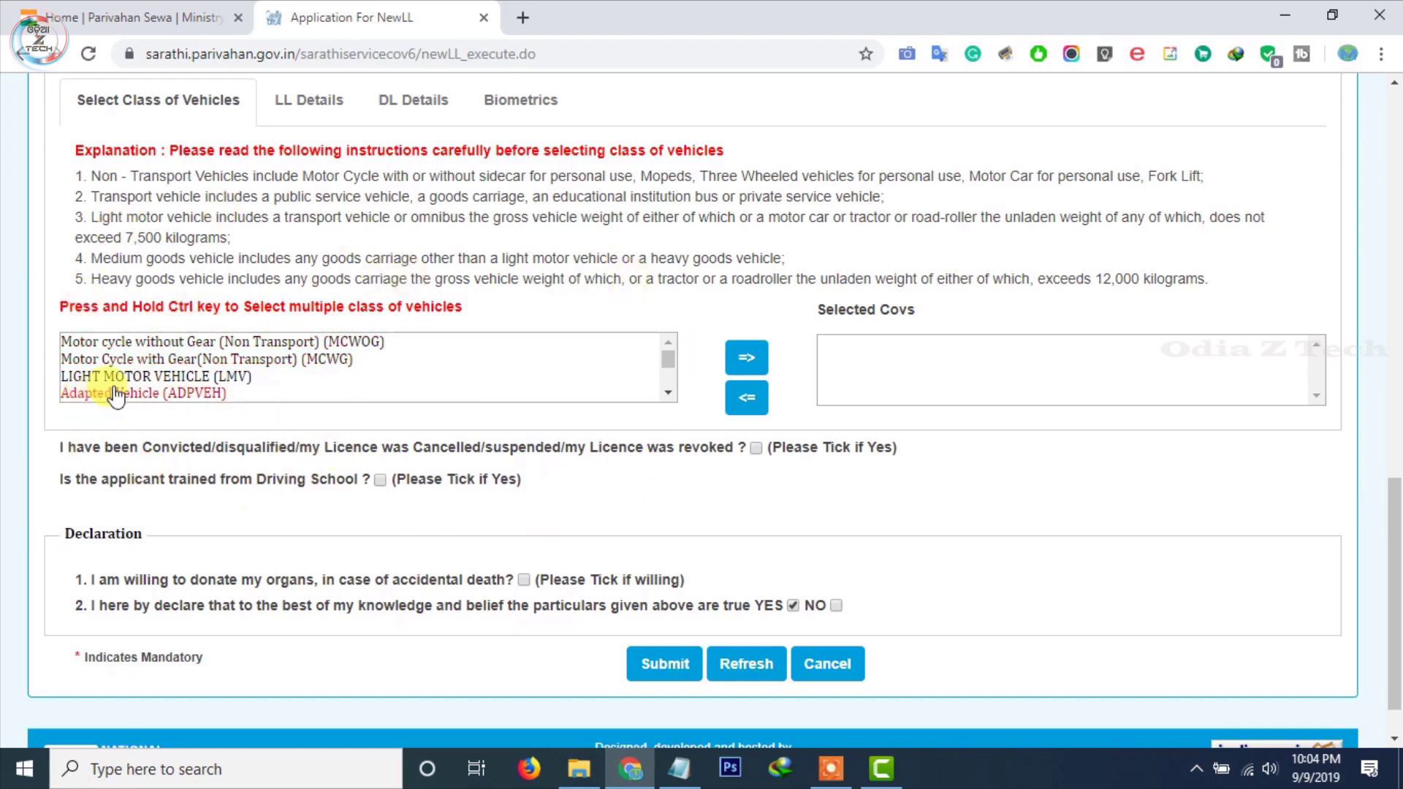
click(192, 362)
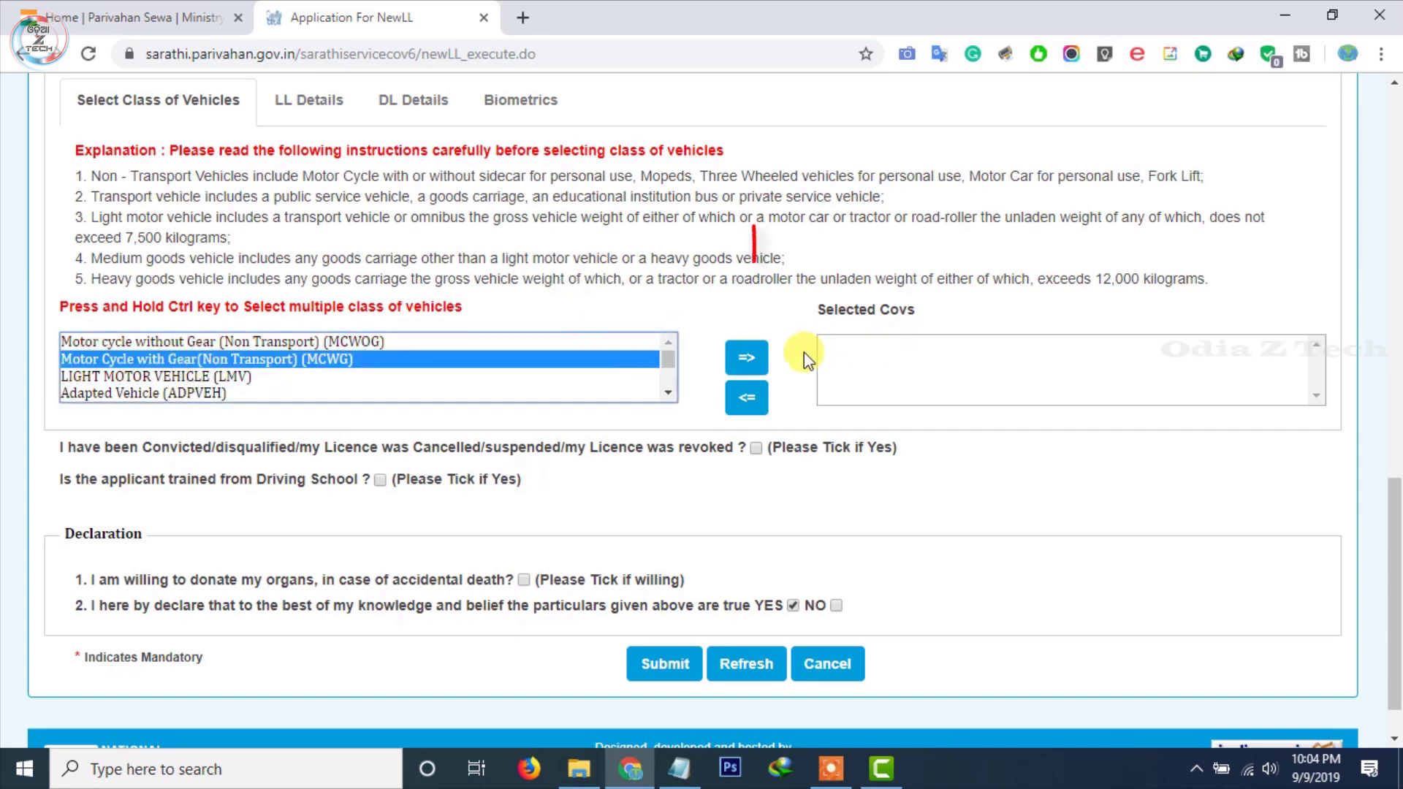
click(736, 364)
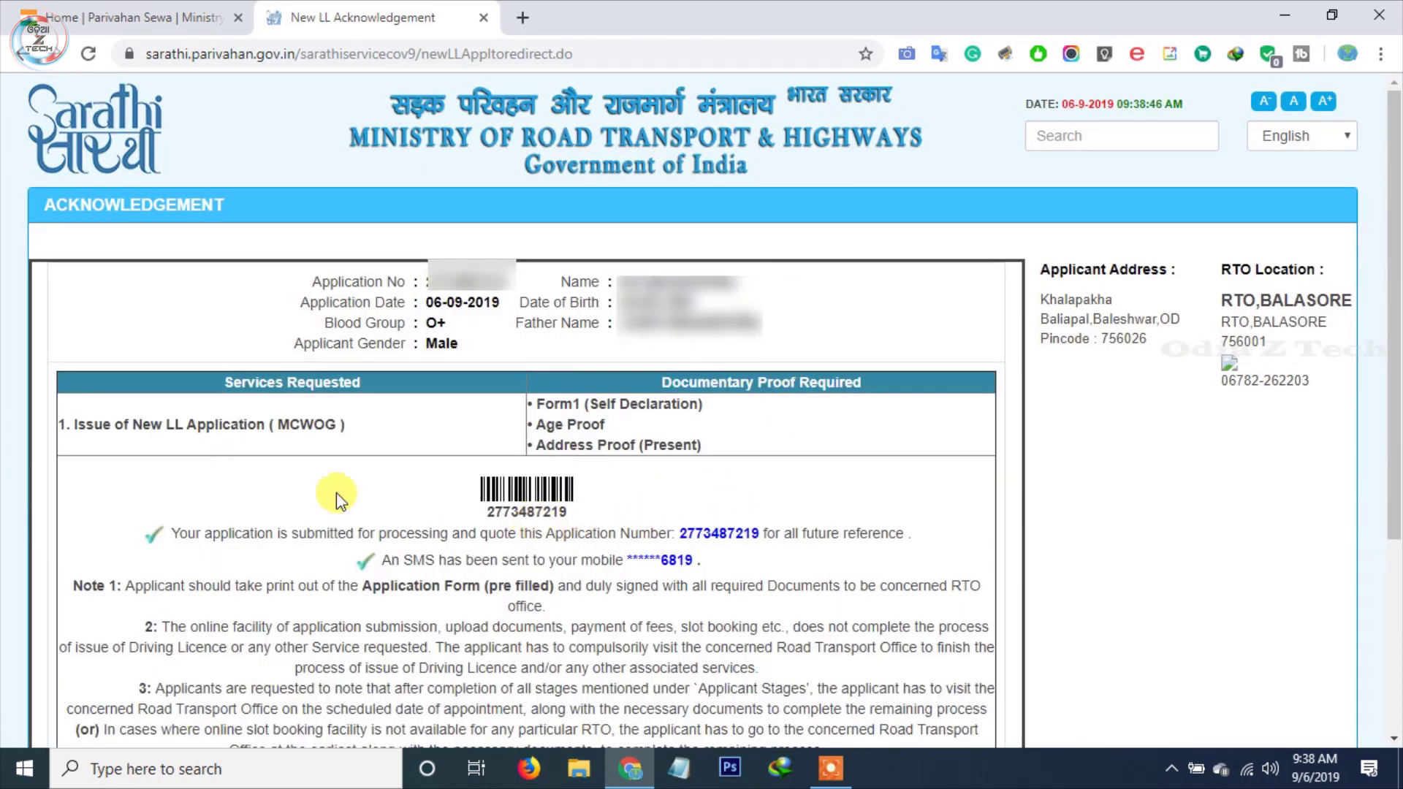
Continue from the acknowledgement and review the pending stages: fee payment and slot booking
scroll(366, 435, down, 3)
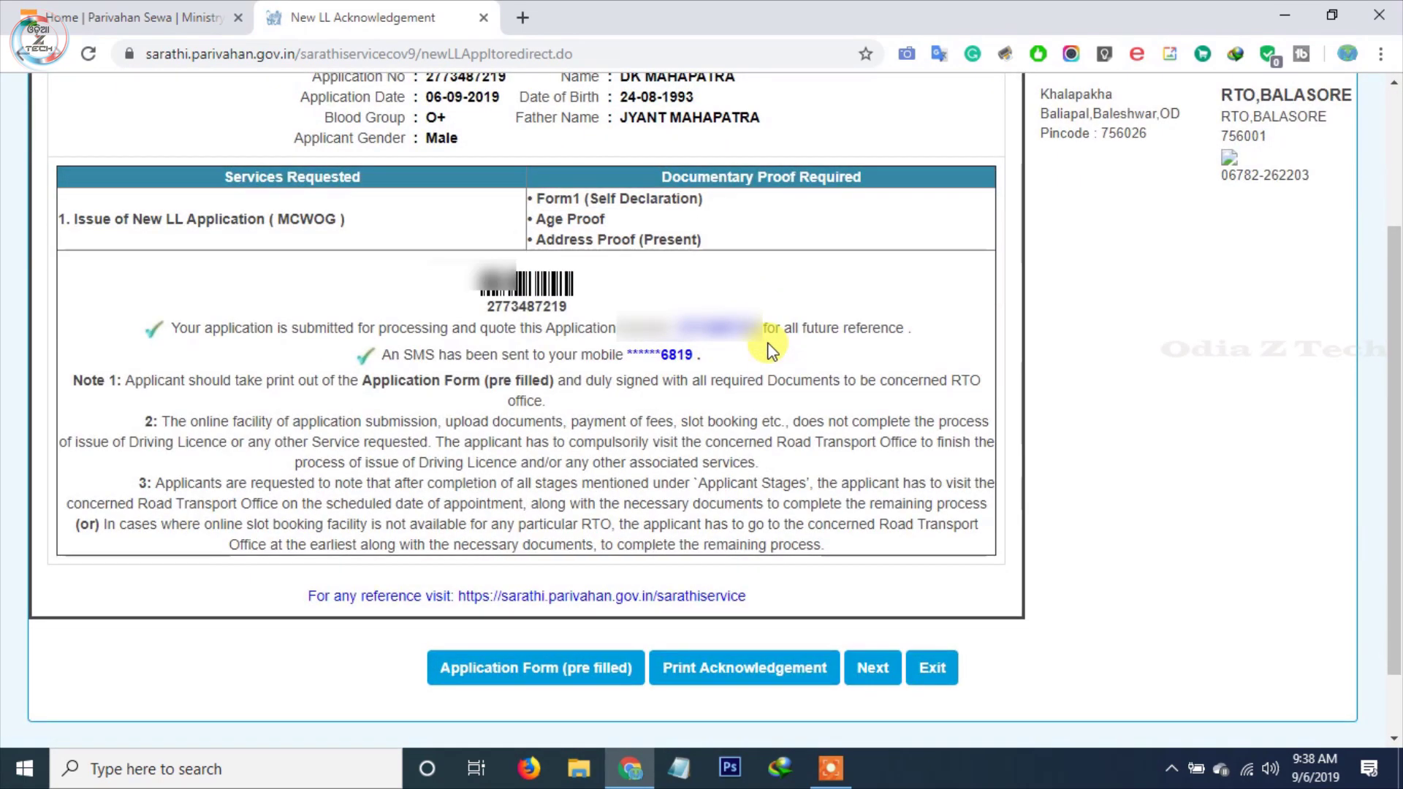
scroll(501, 495, up, 3)
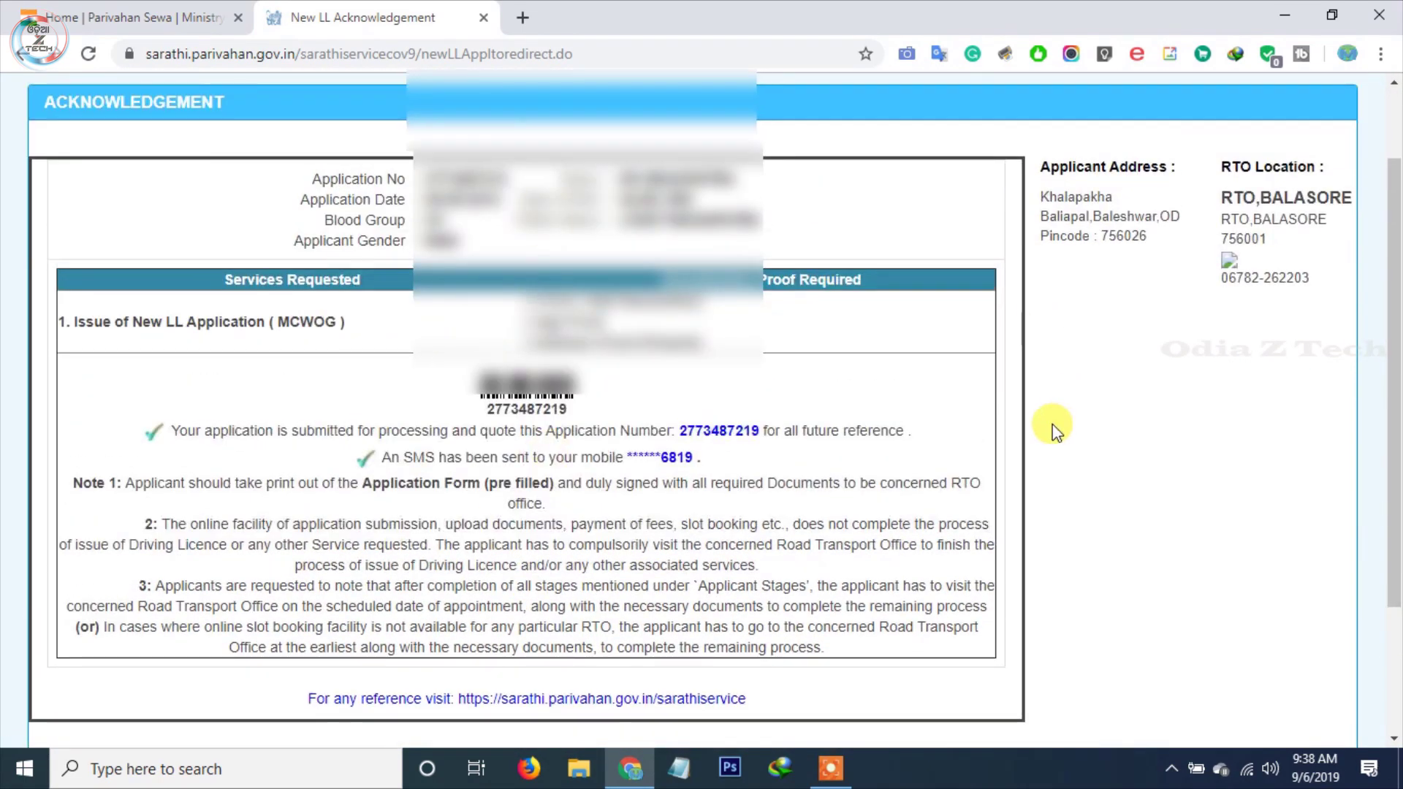
scroll(1055, 424, down, 3)
scroll(1055, 427, down, 1)
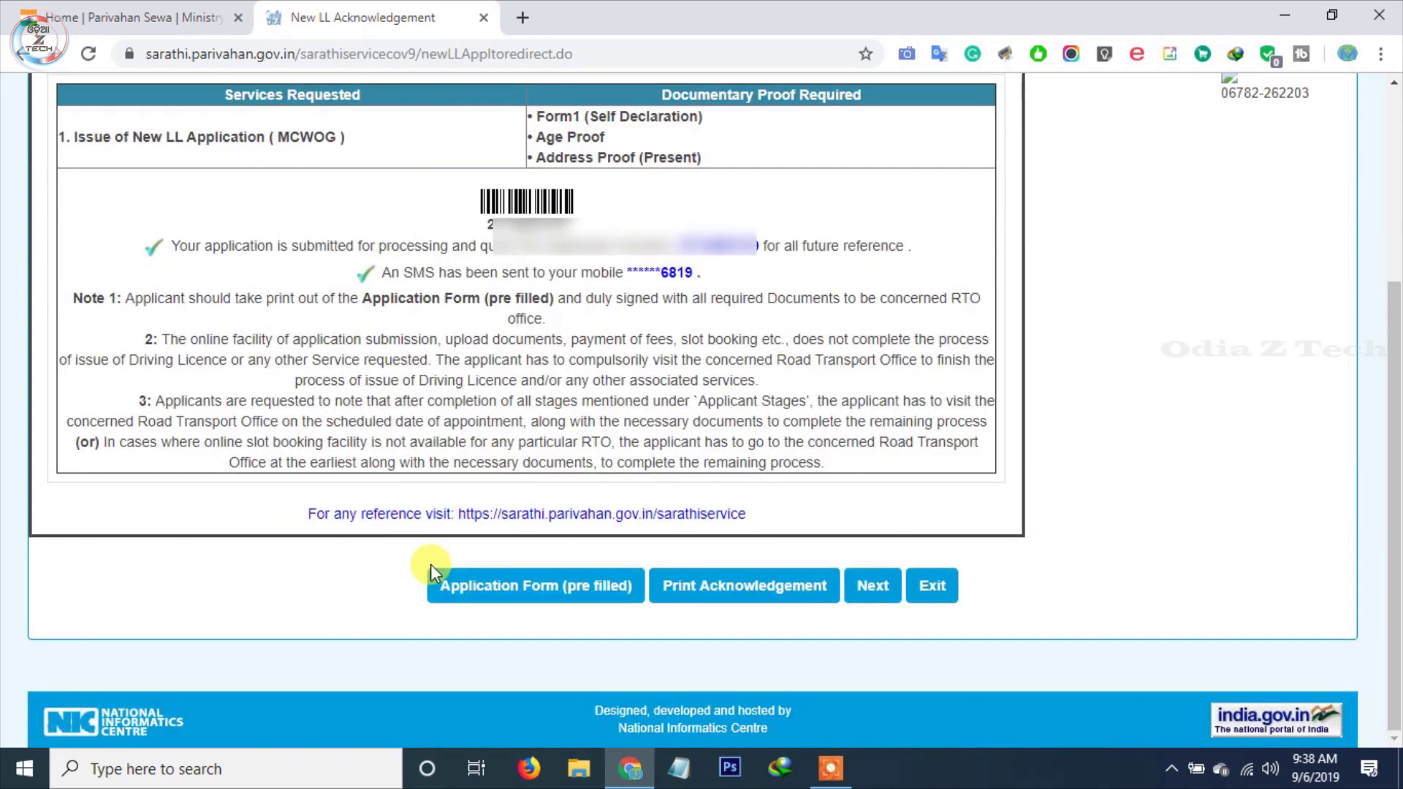
click(884, 588)
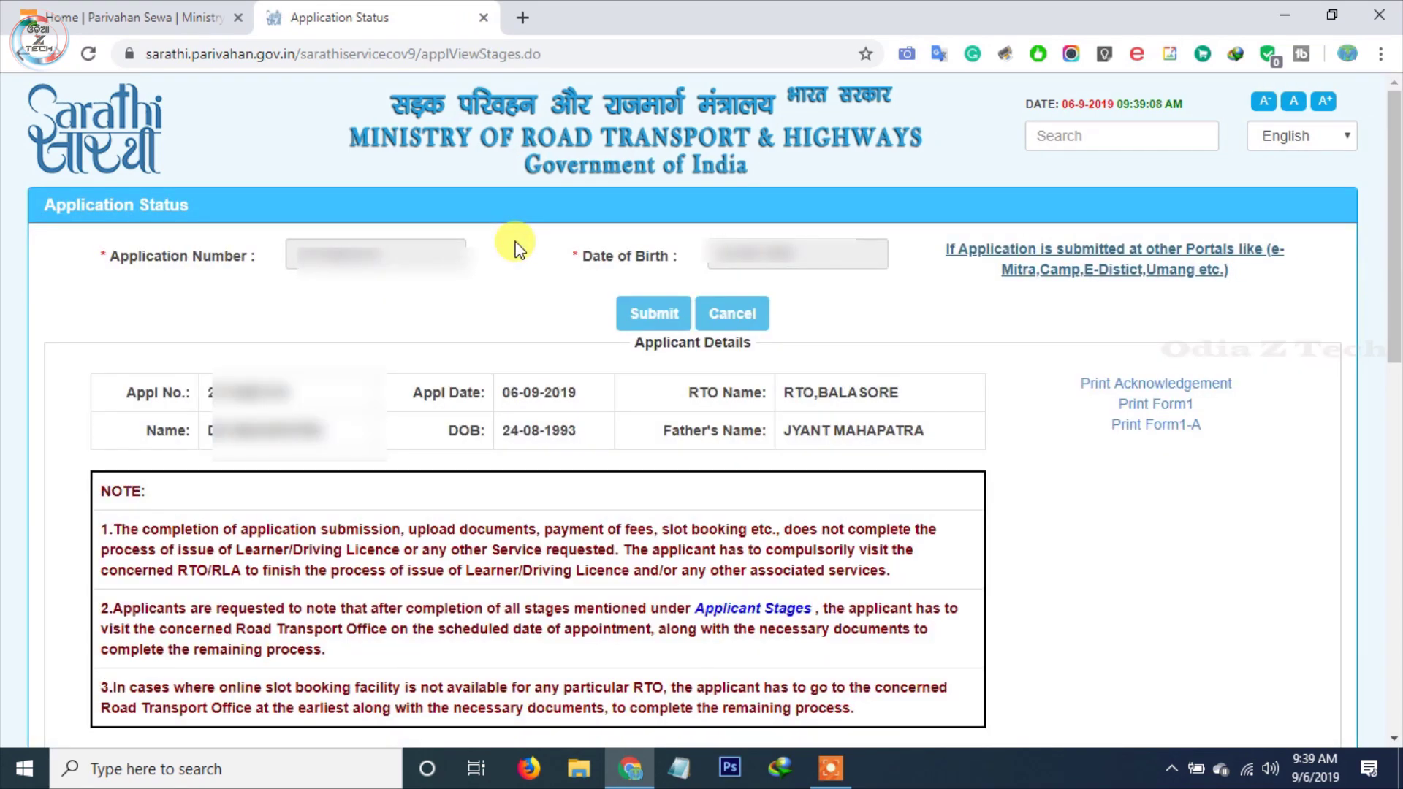
scroll(529, 385, down, 5)
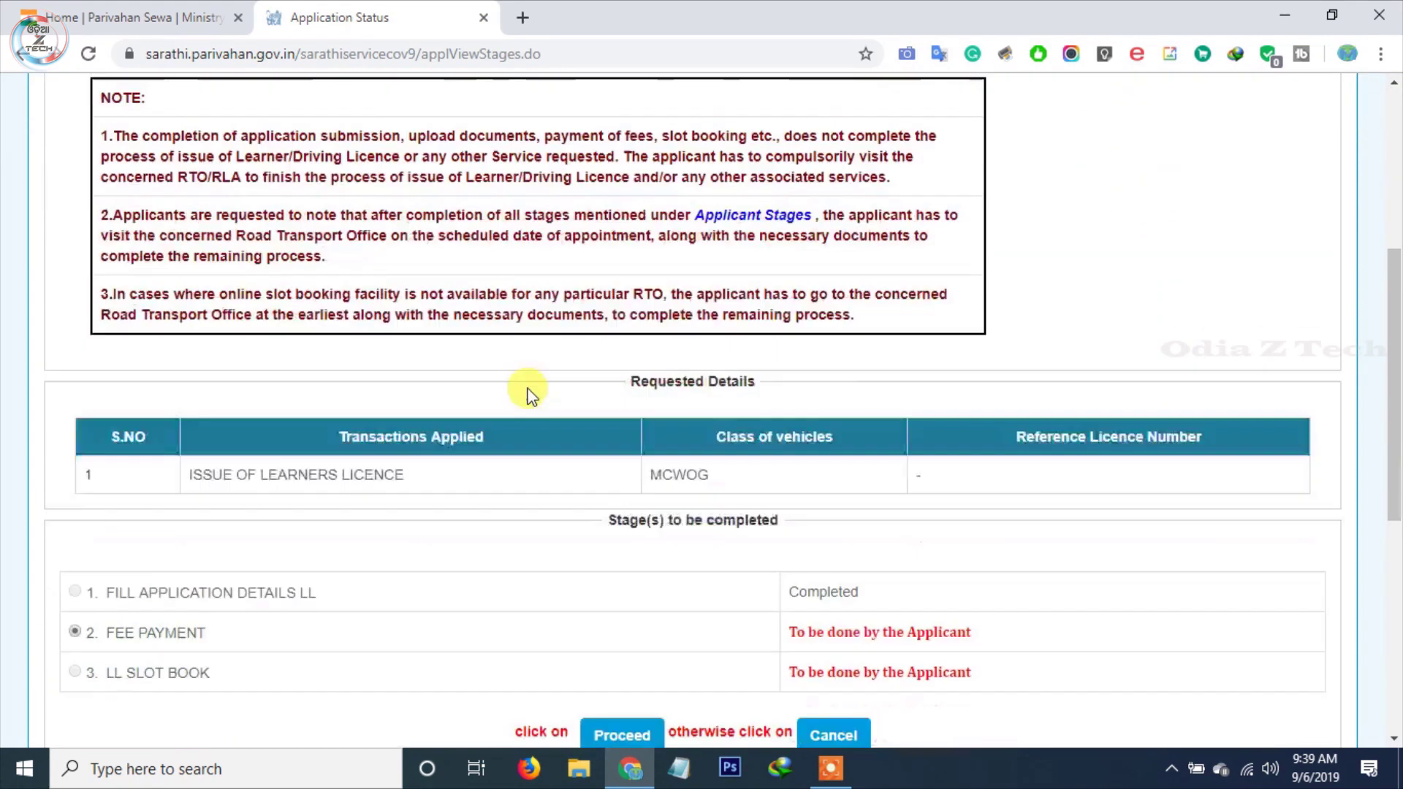
scroll(527, 387, down, 3)
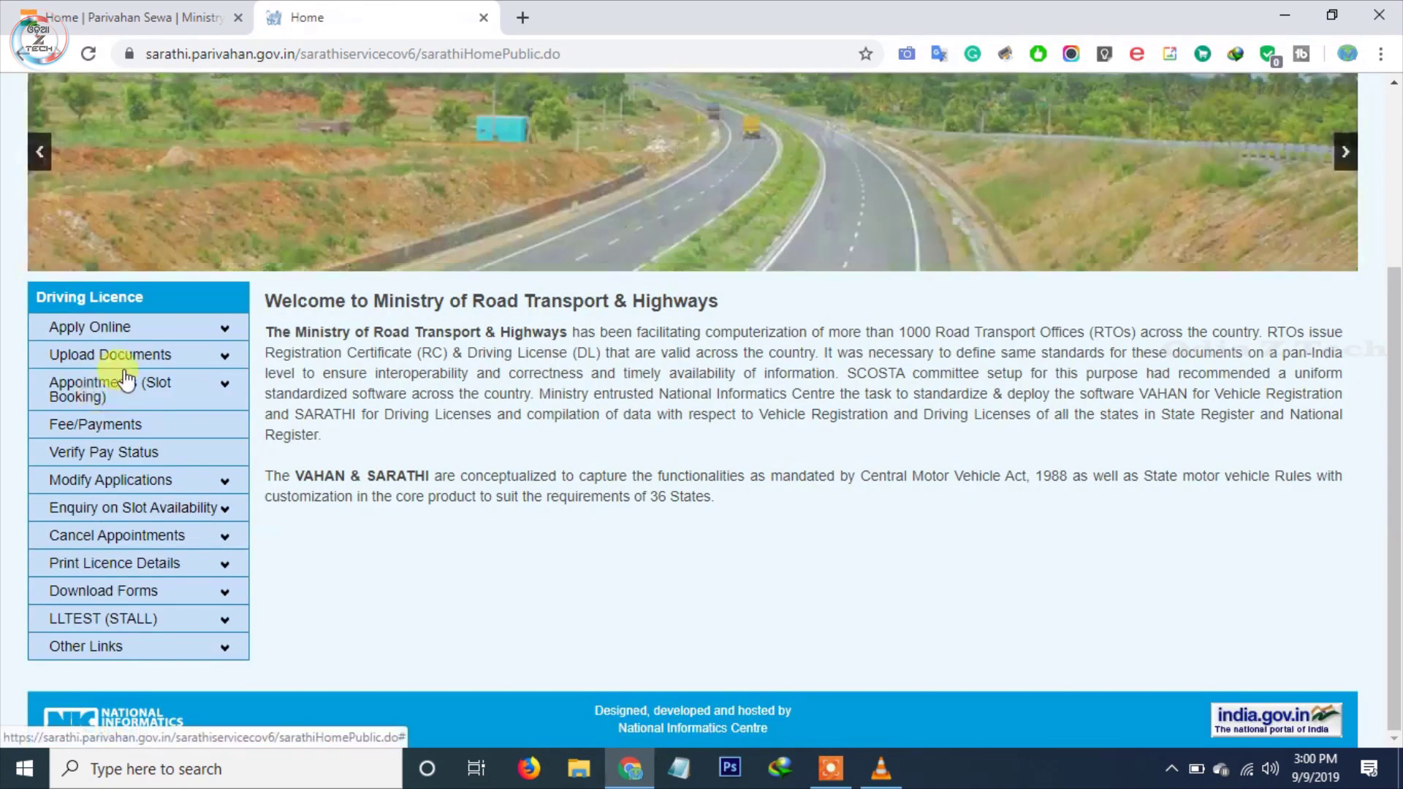
Look up the application status using the application number and the applicant's date of birth
click(179, 339)
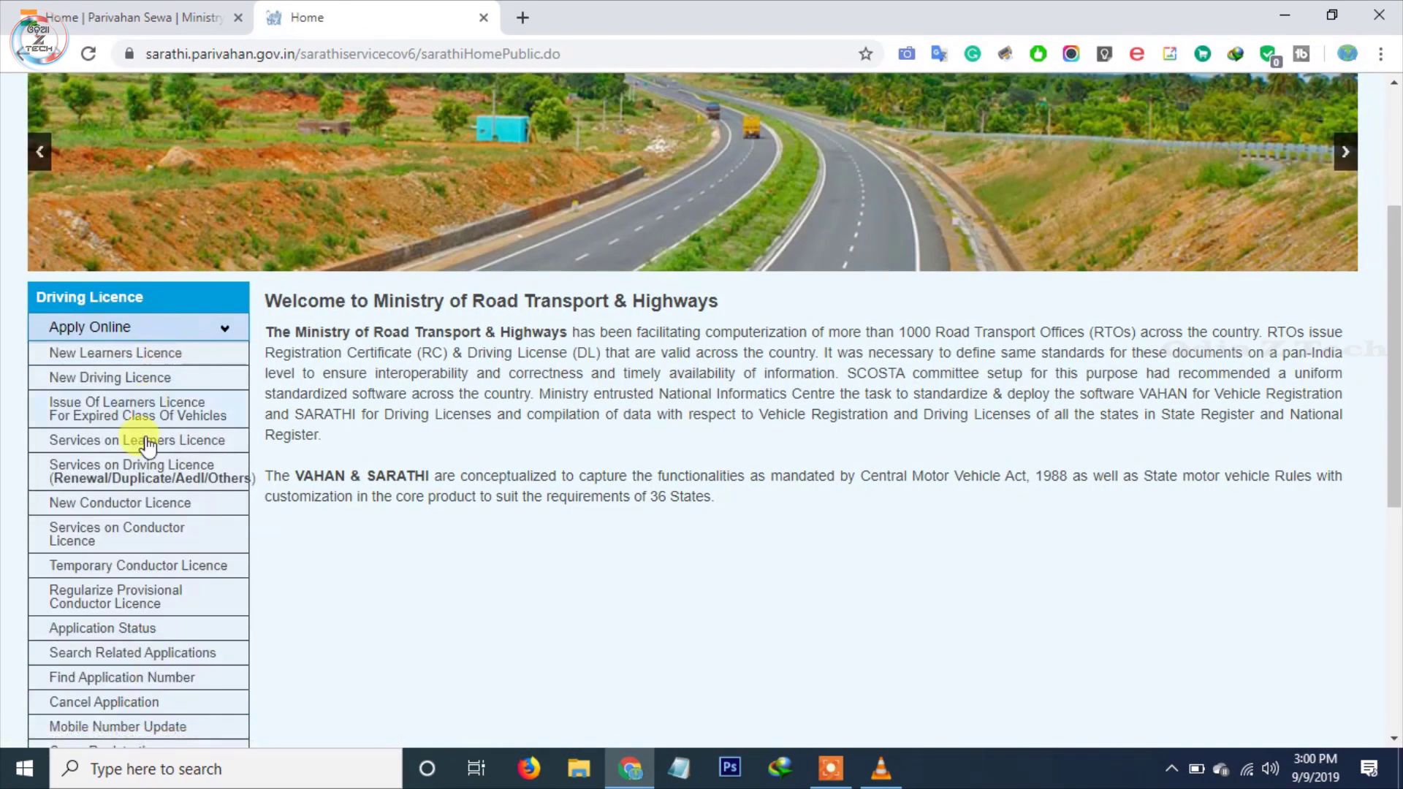
scroll(143, 450, down, 2)
scroll(142, 515, down, 1)
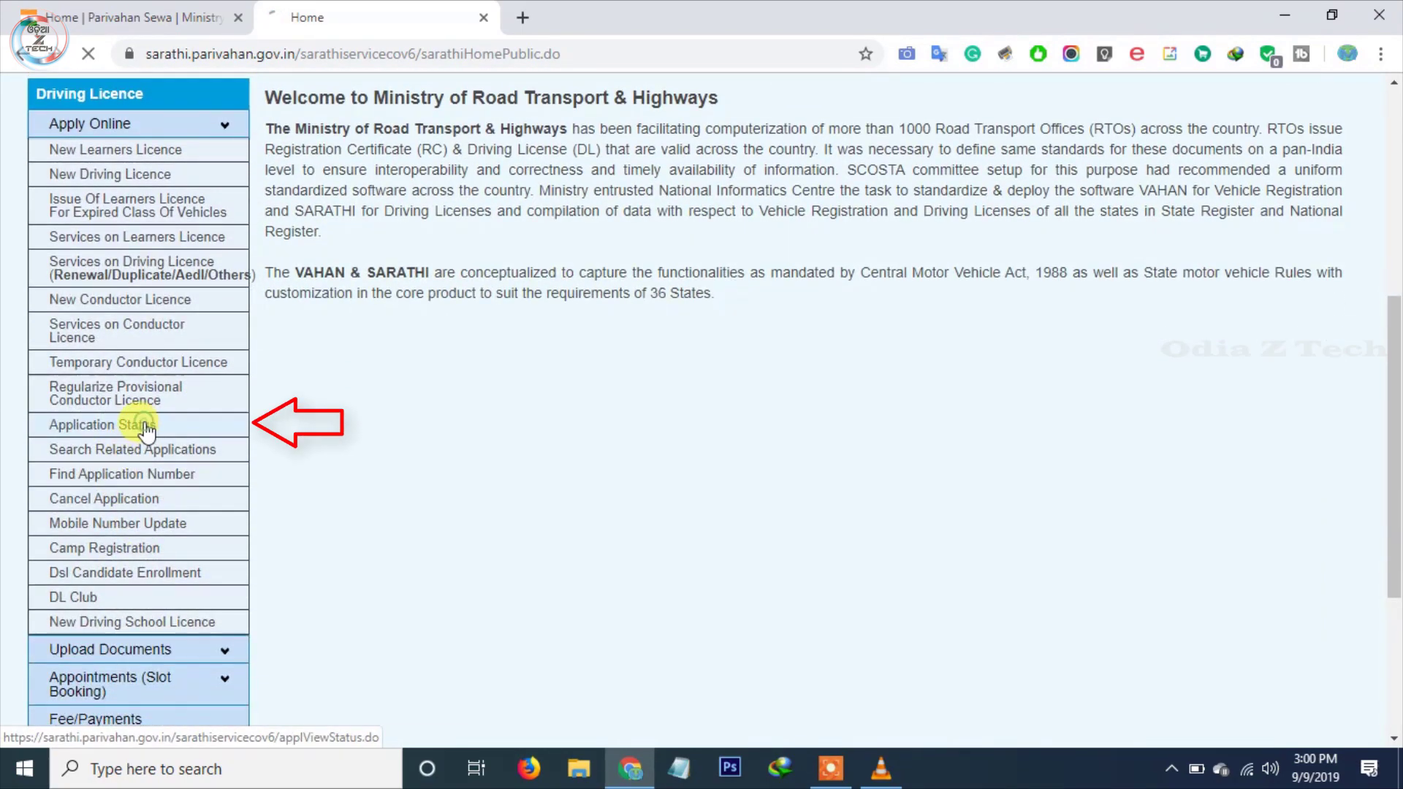
click(401, 270)
text(2)
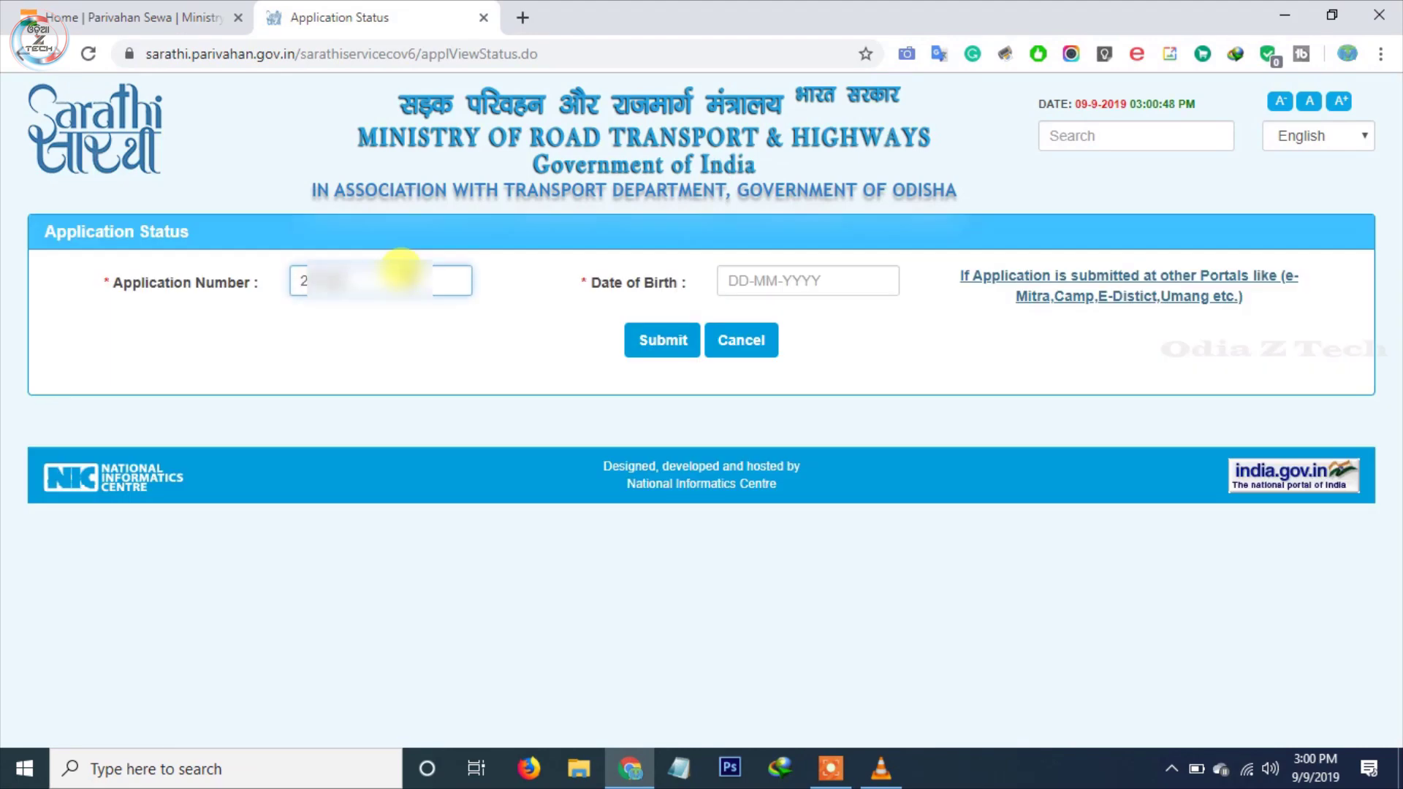
text(000)
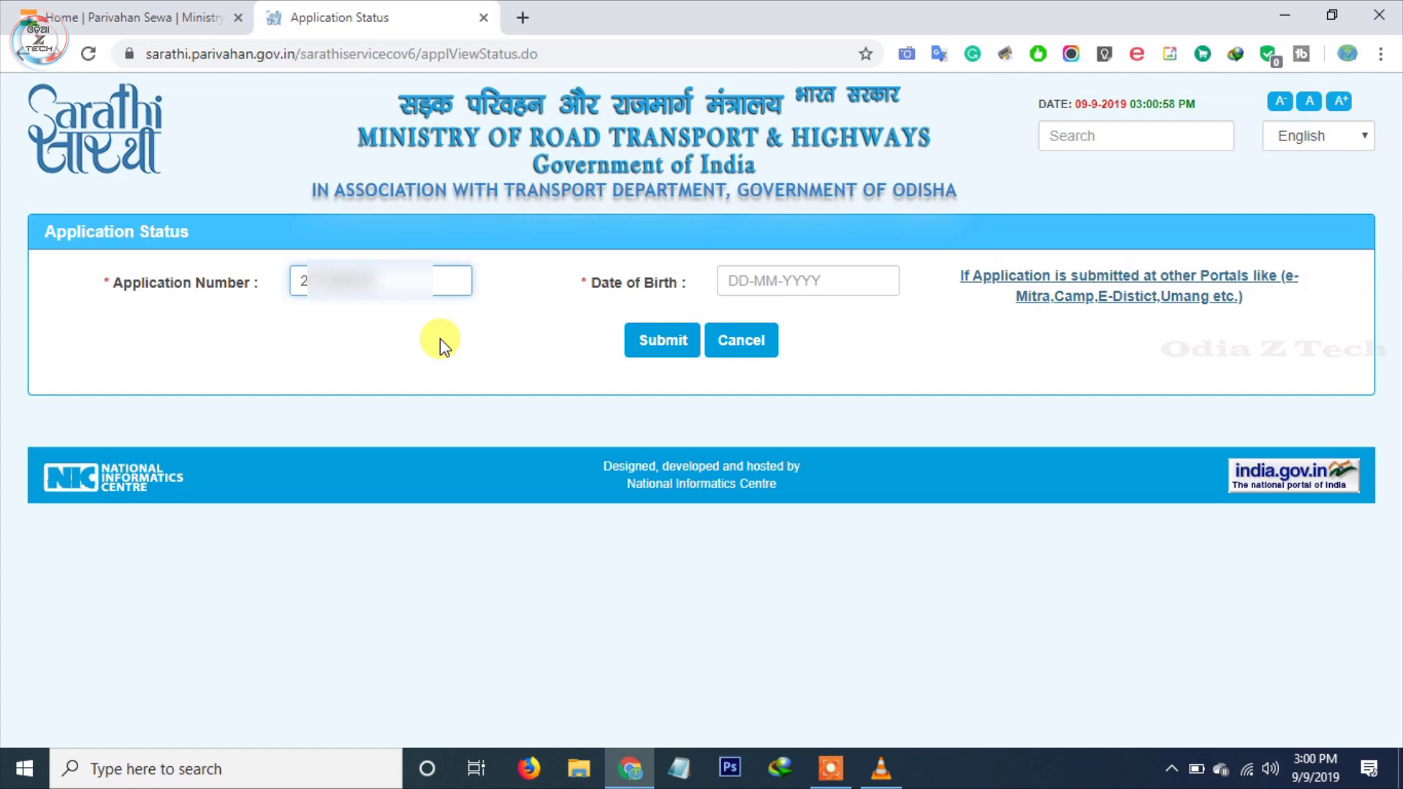
click(837, 287)
text(2)
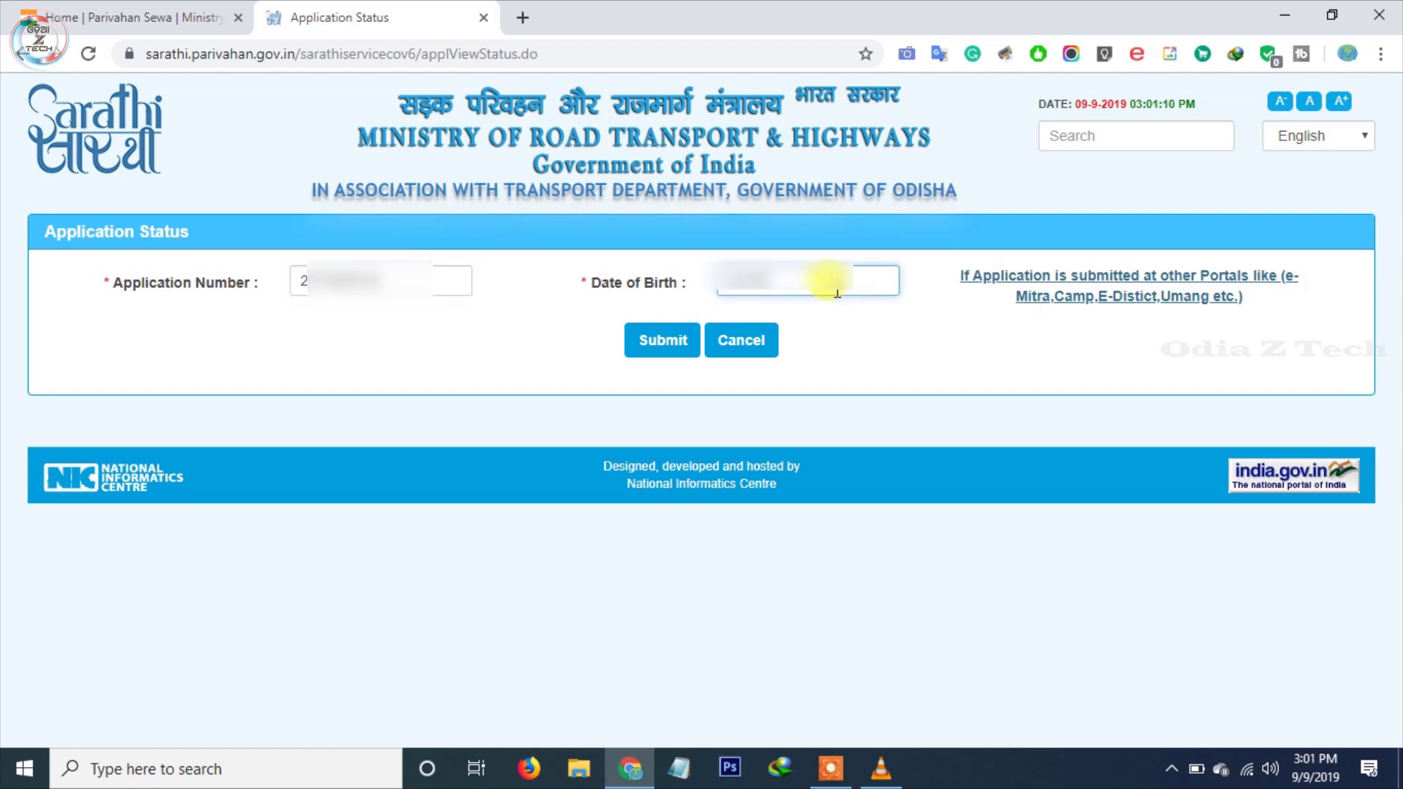
click(642, 358)
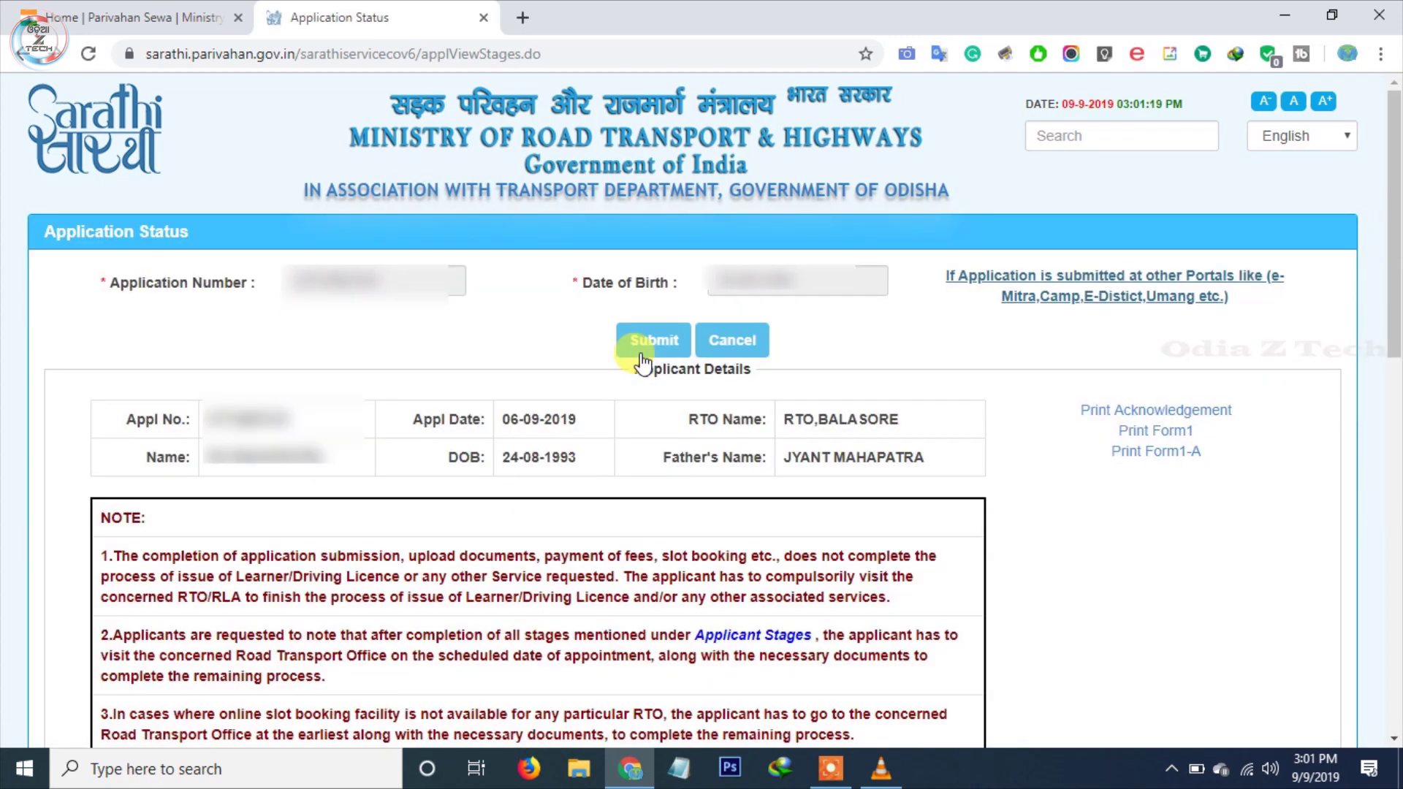
Download the printable application form as Form.pdf and open it
scroll(642, 360, down, 2)
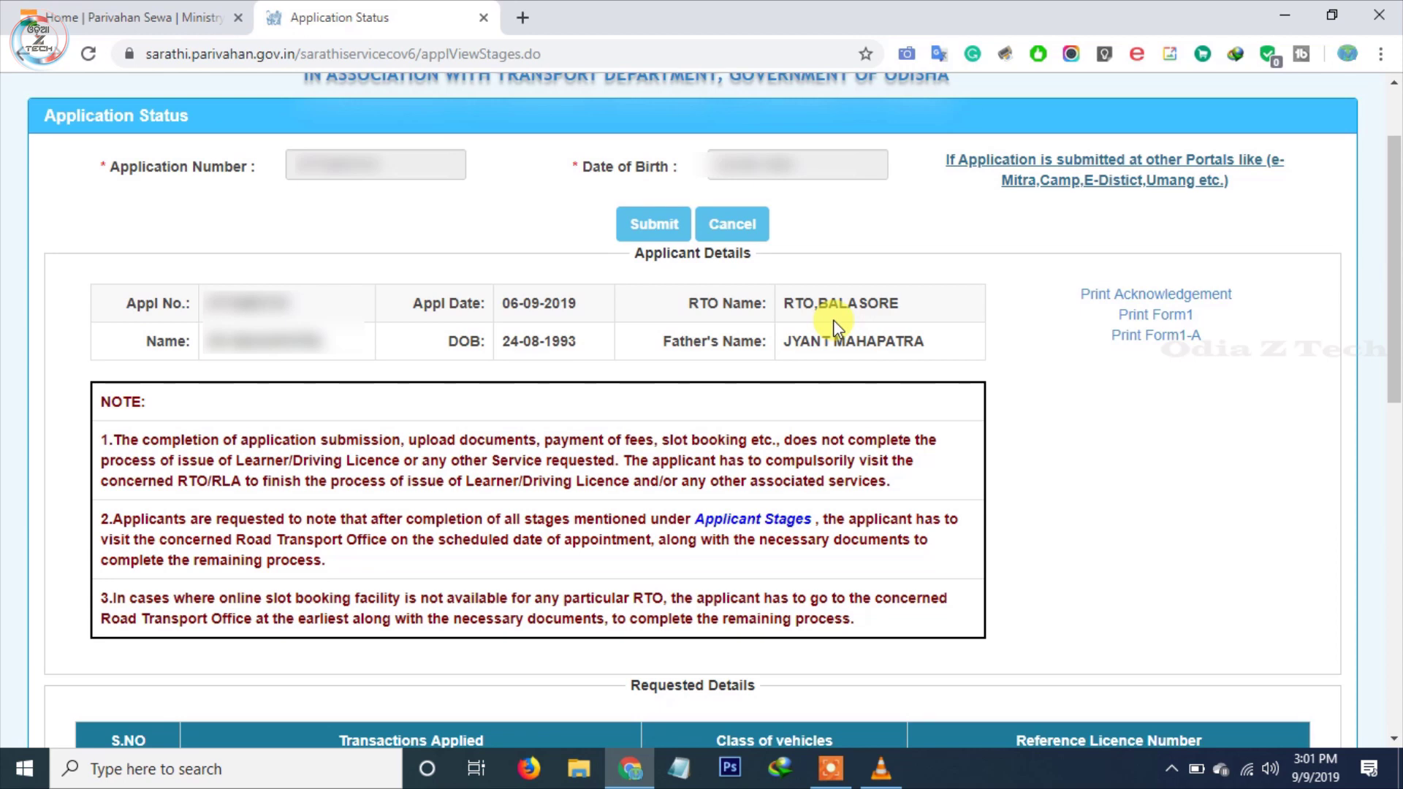
scroll(833, 318, up, 2)
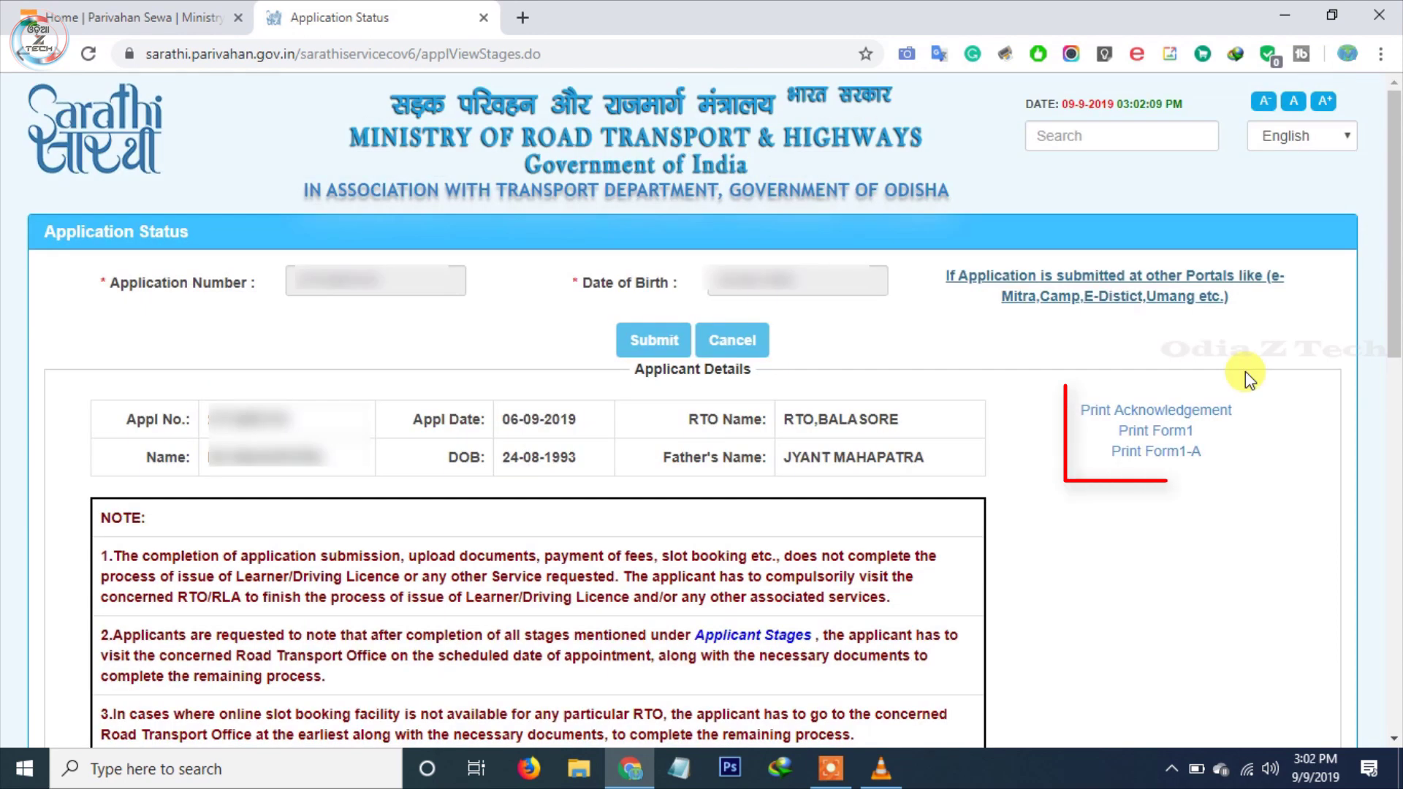
click(1123, 437)
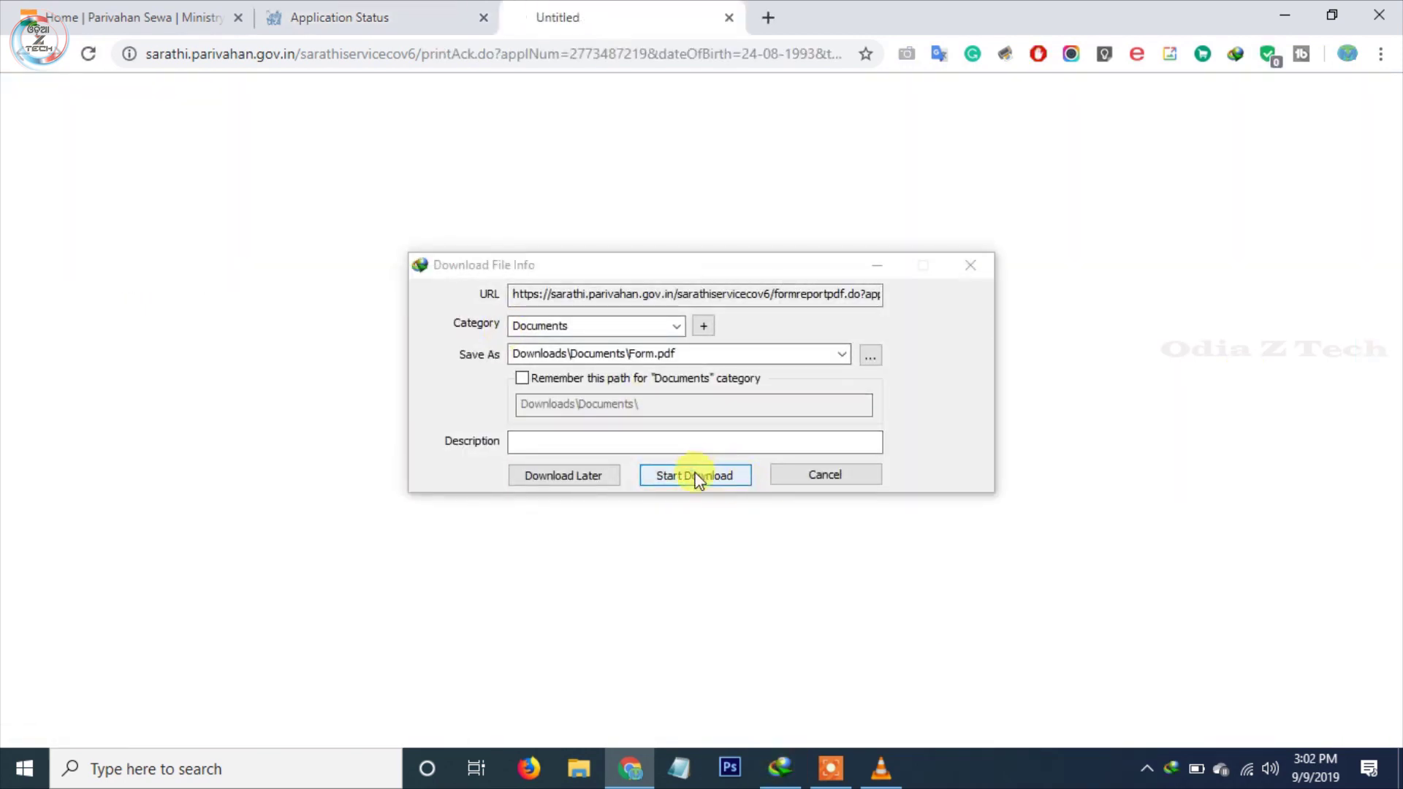
click(695, 477)
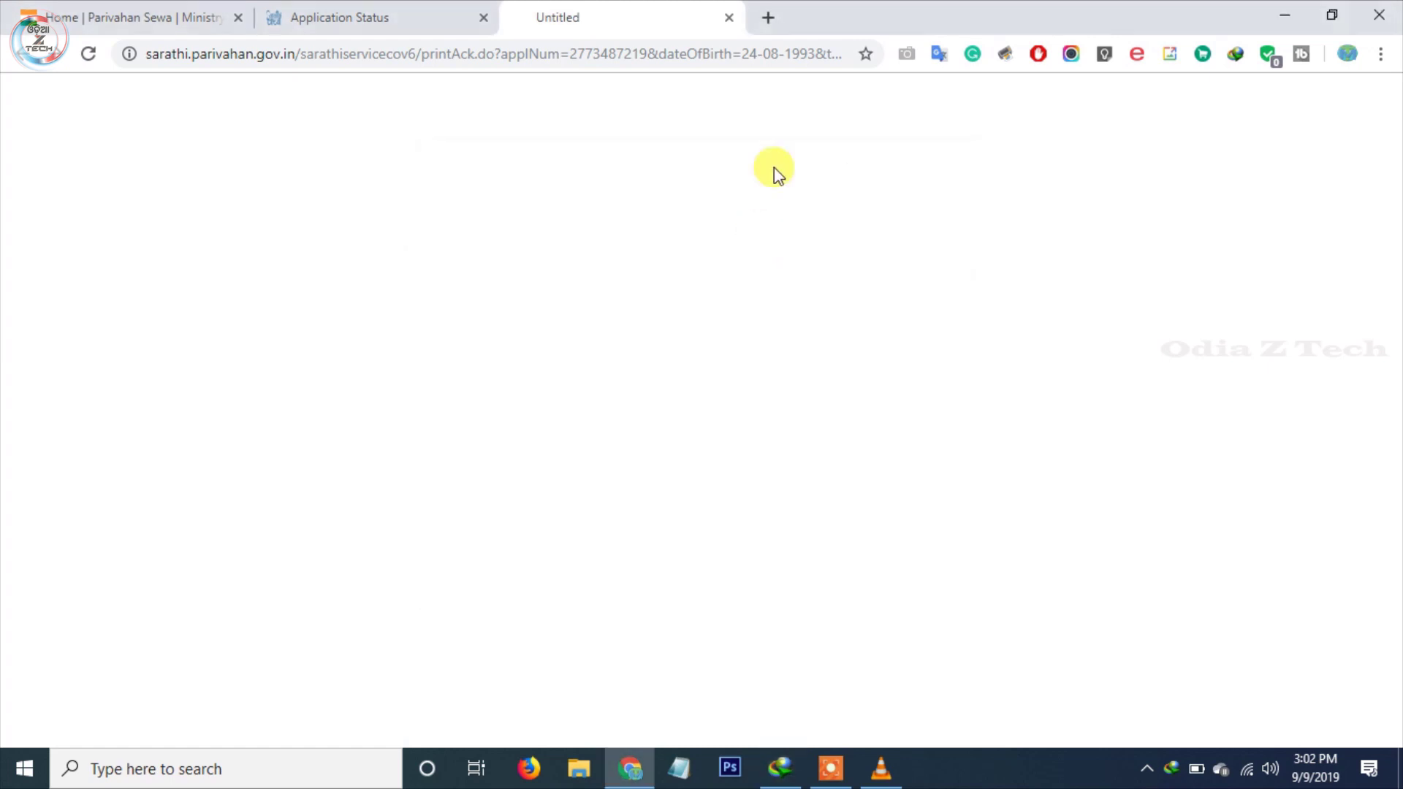
click(537, 446)
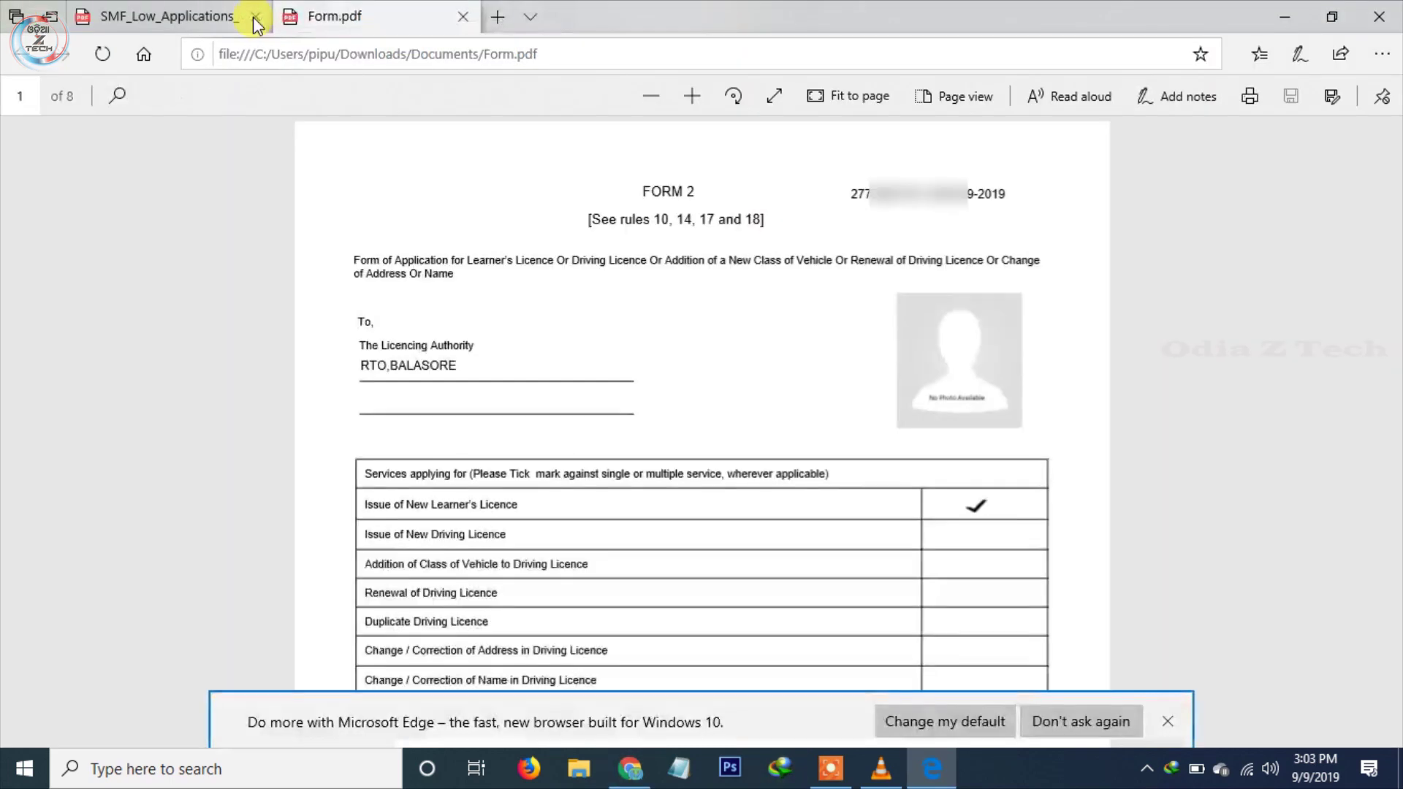
Close the other PDF and scroll through pages 1 to 8 of Form.pdf
click(255, 16)
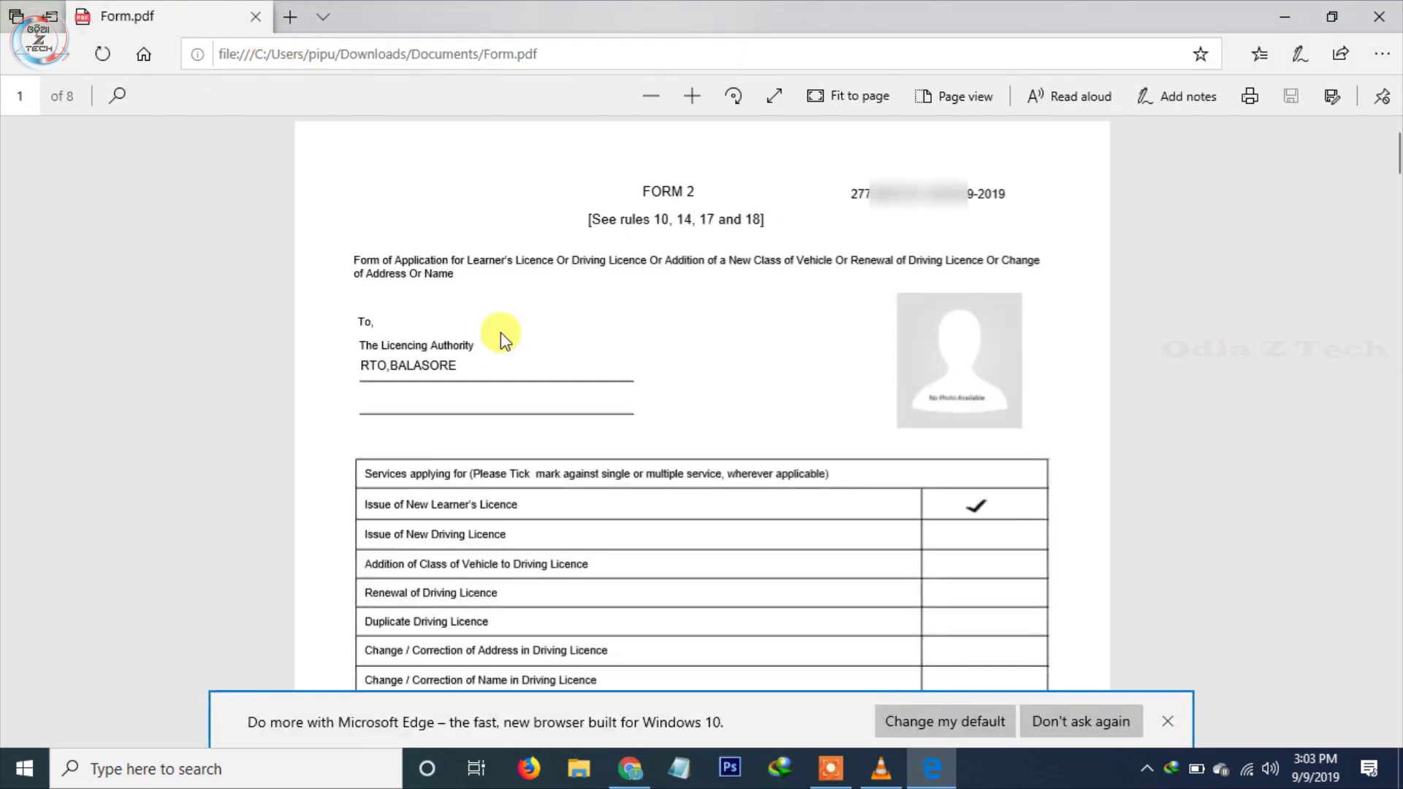
scroll(502, 332, down, 2)
scroll(501, 331, down, 15)
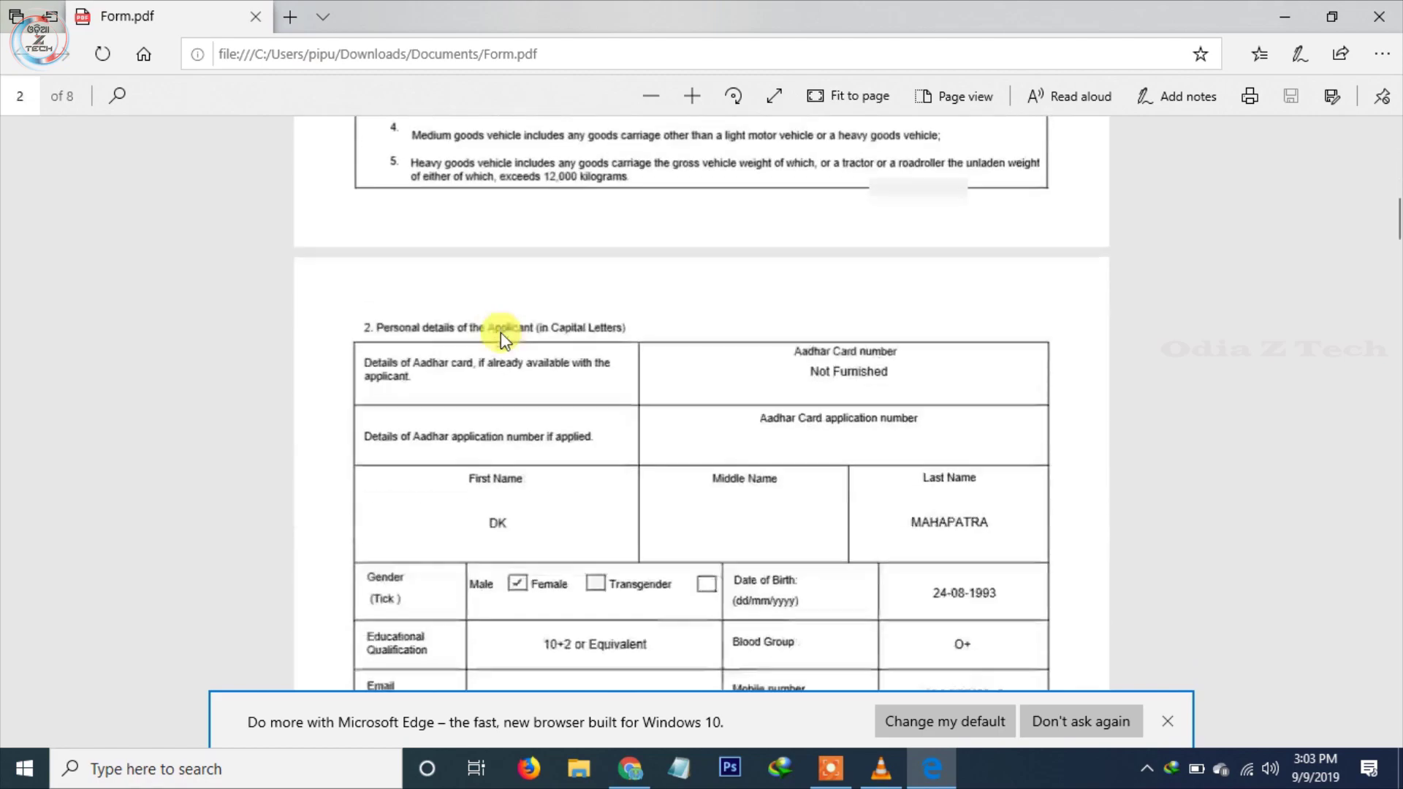
scroll(501, 332, down, 20)
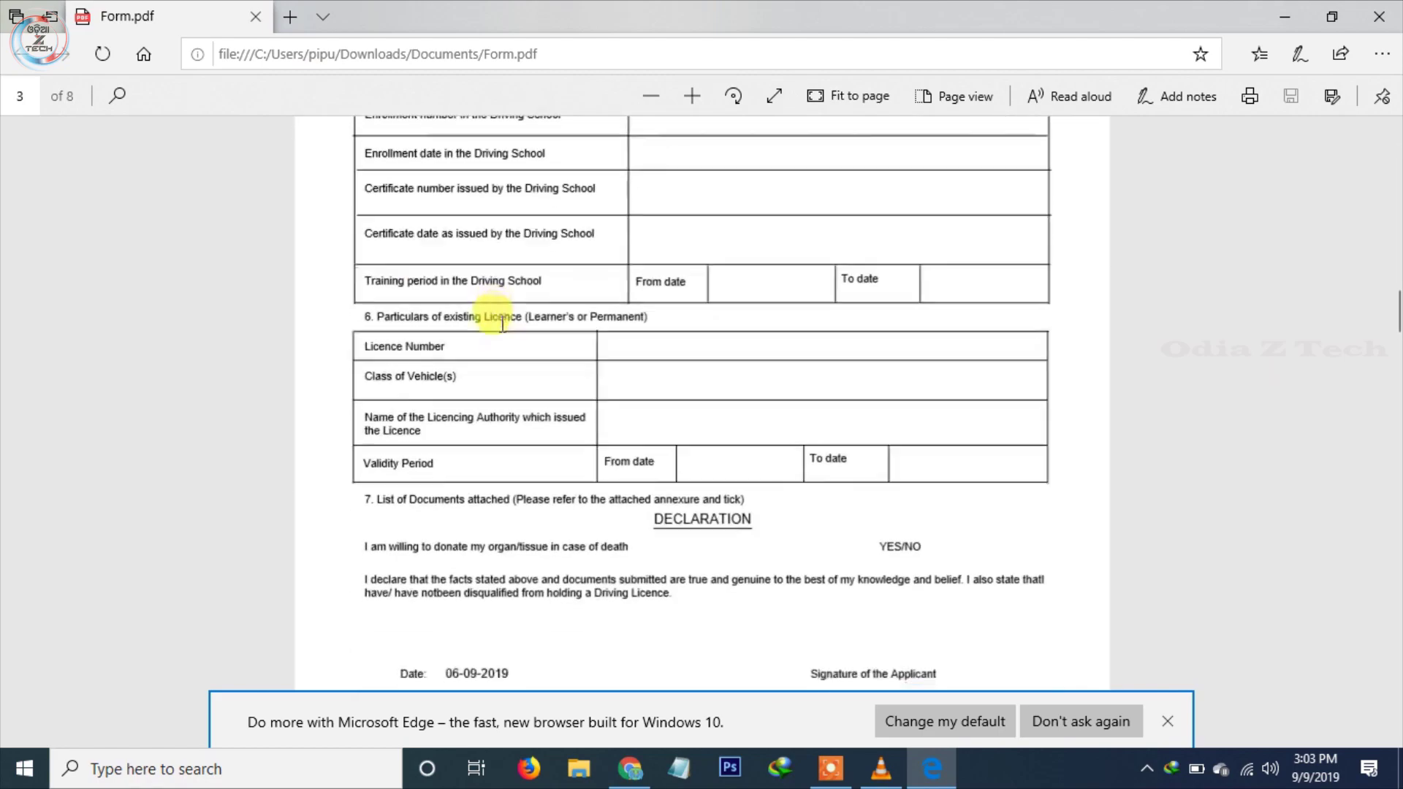
scroll(501, 315, down, 20)
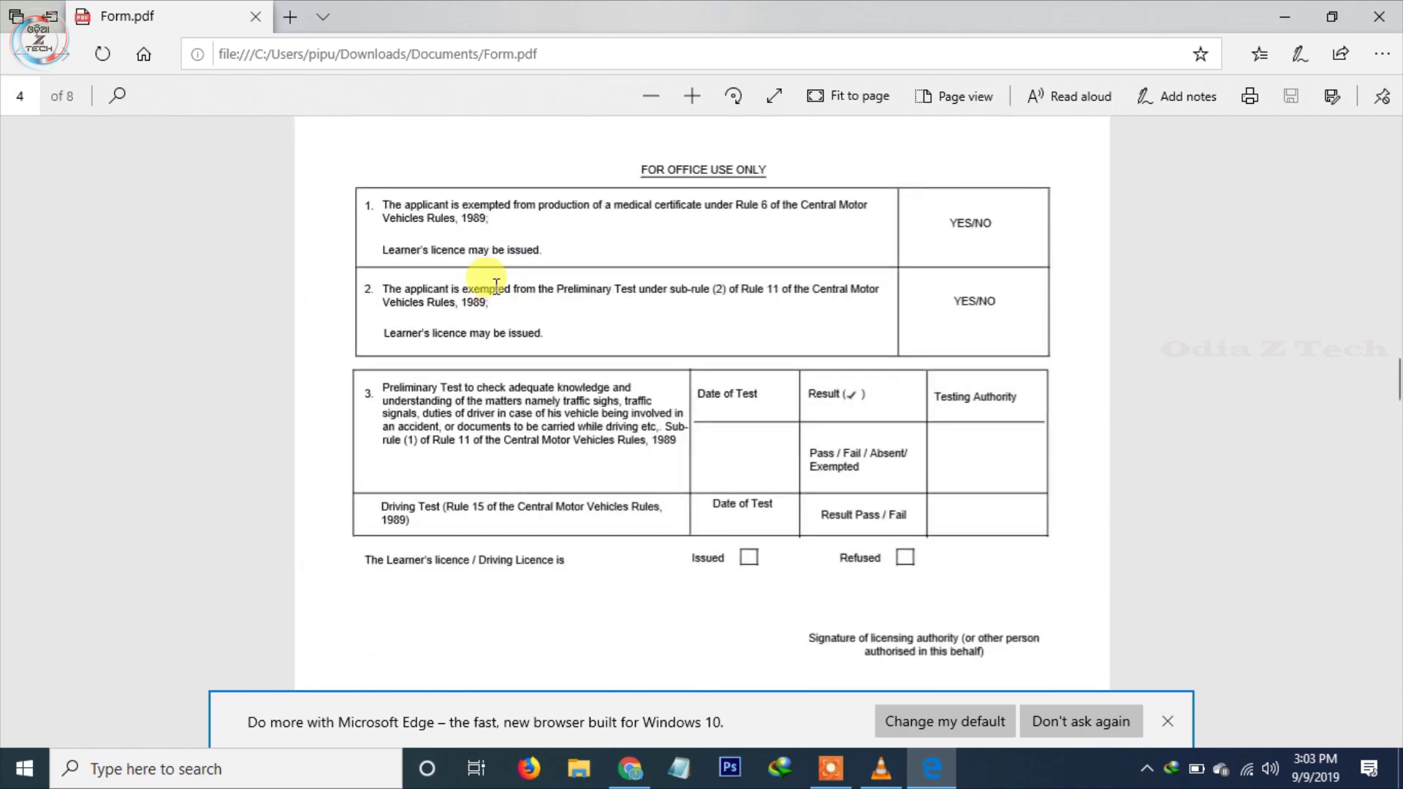
scroll(496, 275, down, 20)
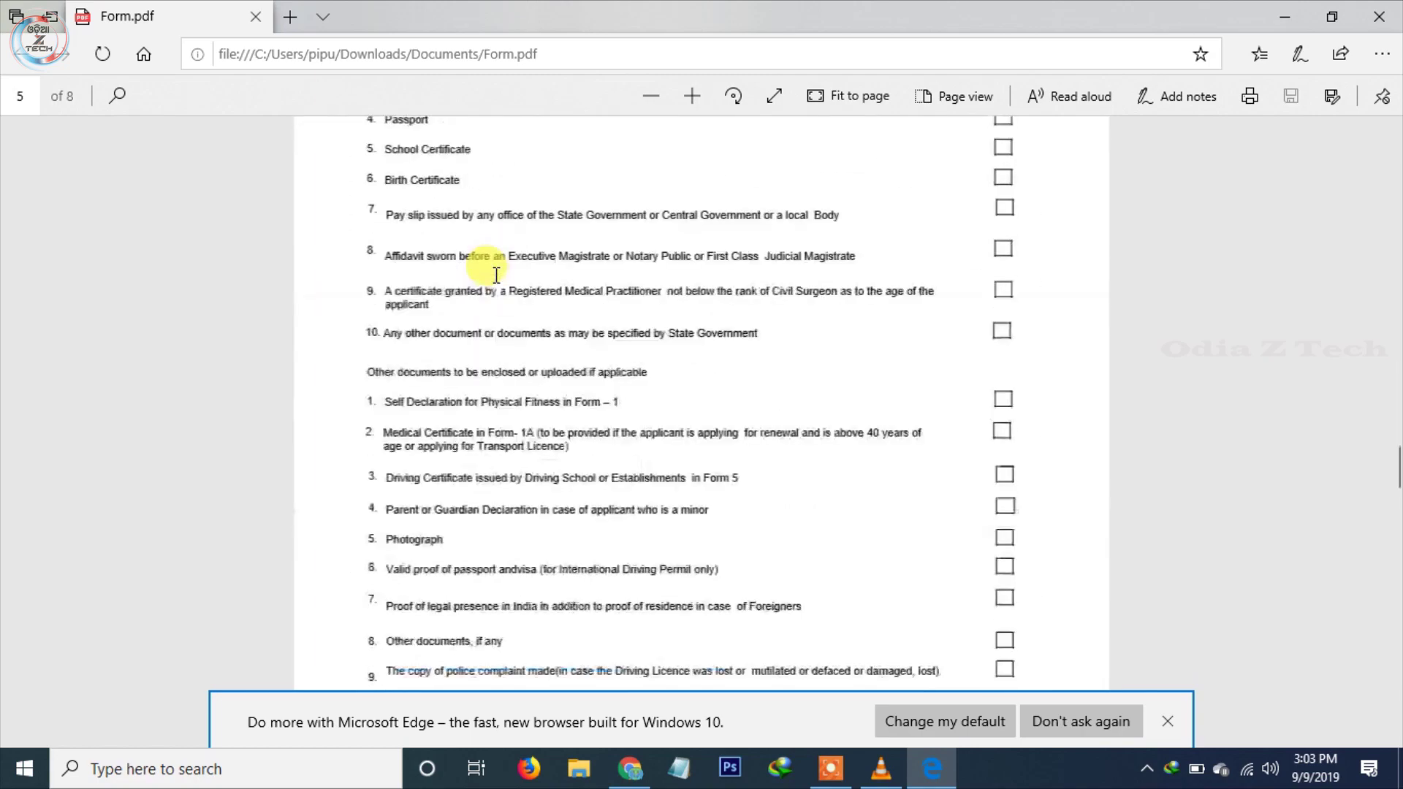
scroll(496, 275, down, 20)
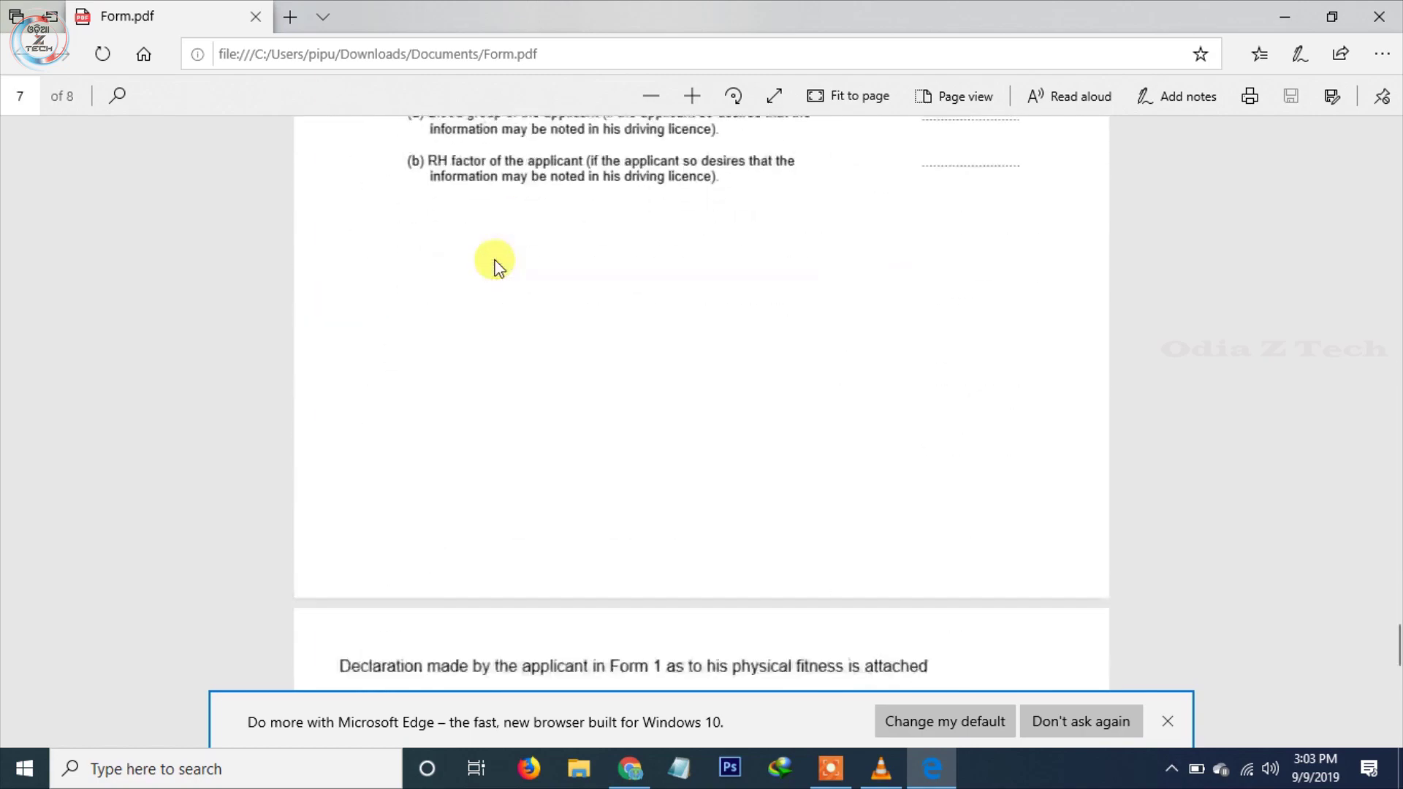
scroll(486, 219, down, 5)
scroll(492, 226, up, 20)
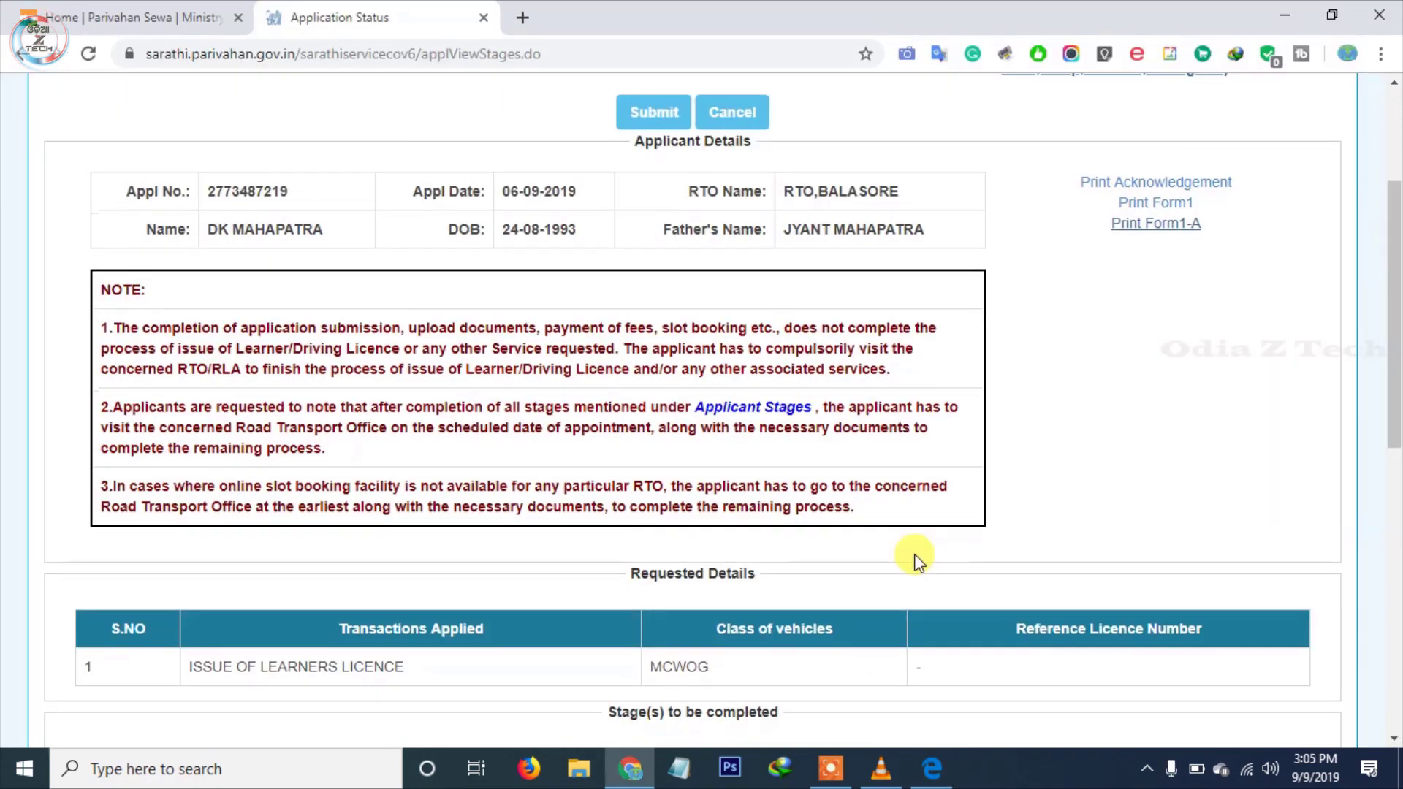
scroll(918, 558, down, 4)
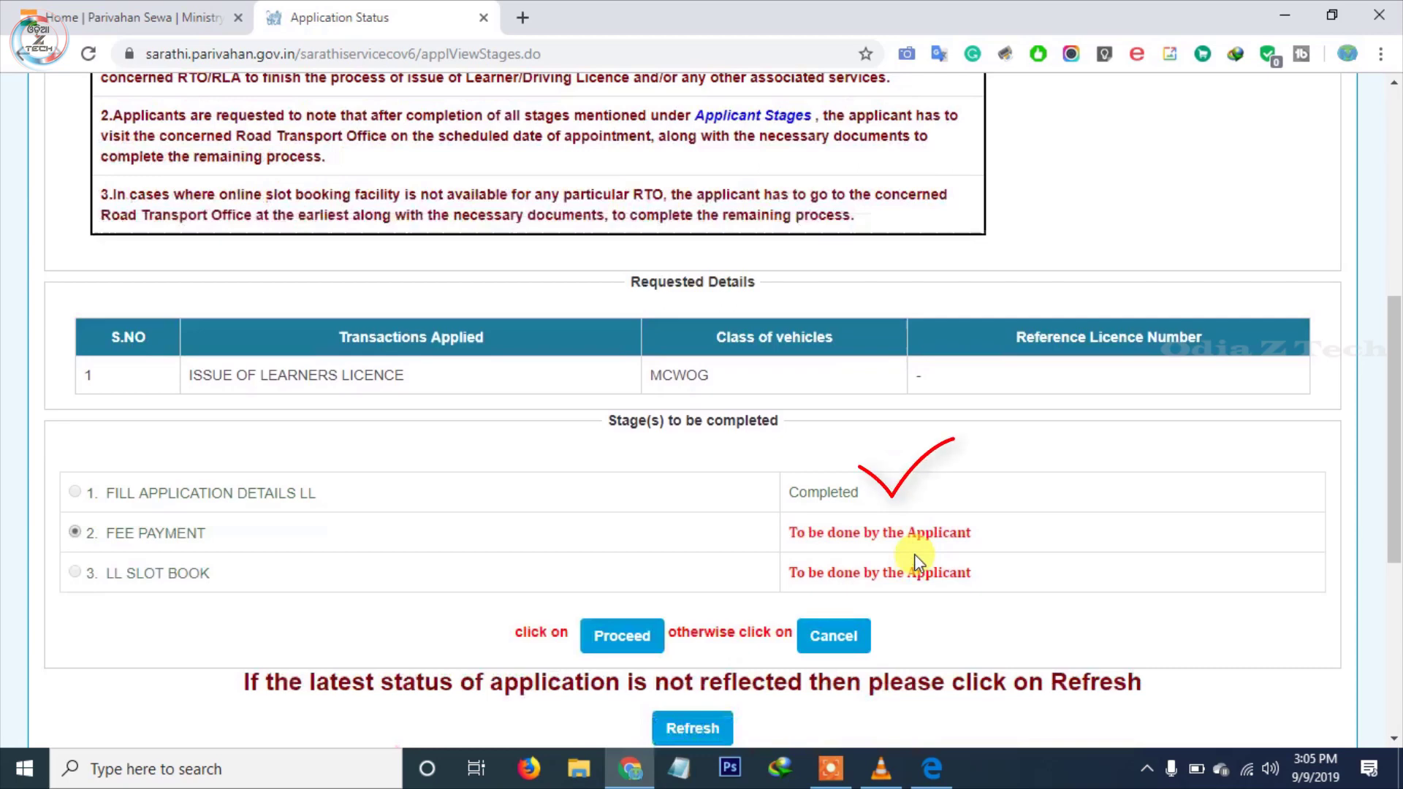
Proceed from the application status to the ₹200 learner's licence fee payment page
scroll(914, 554, down, 1)
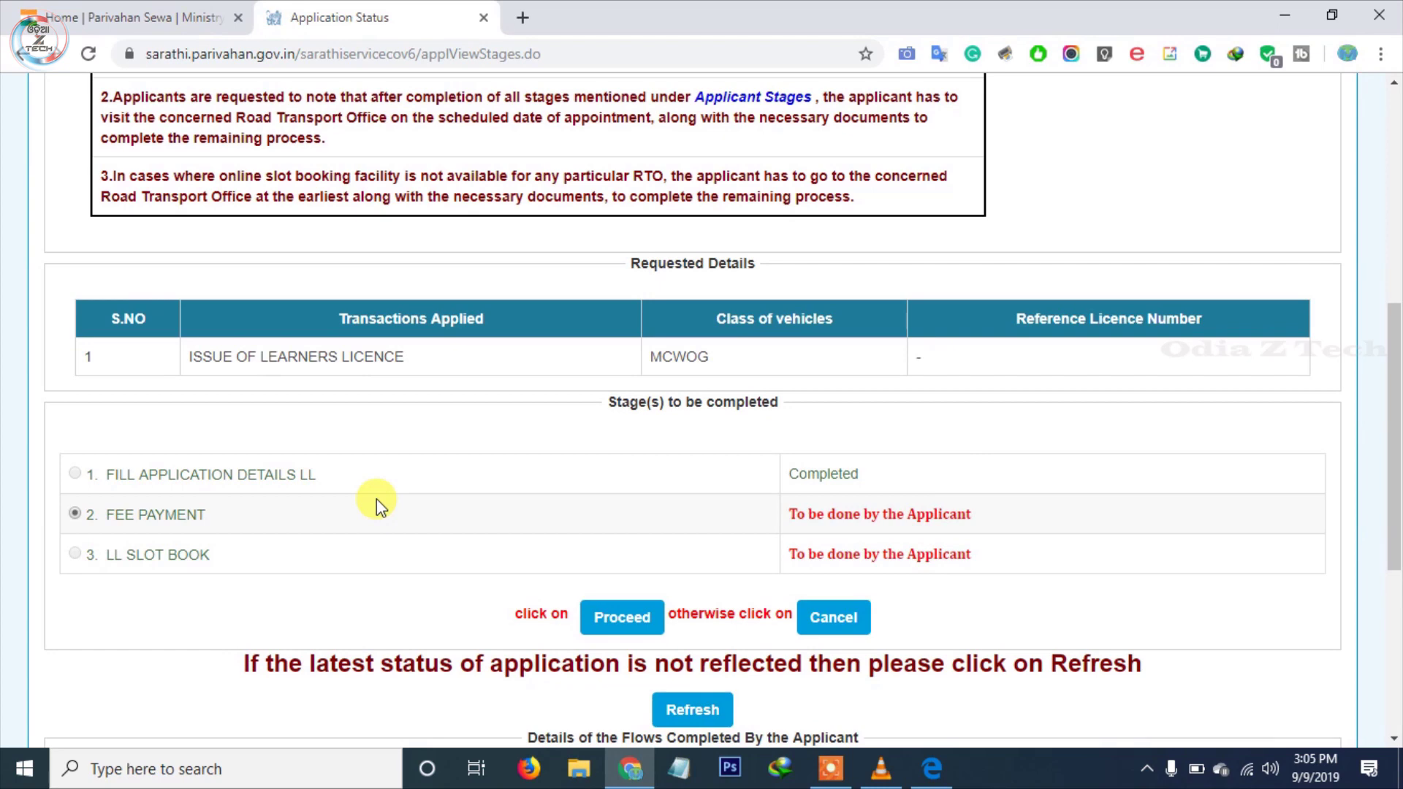
click(612, 619)
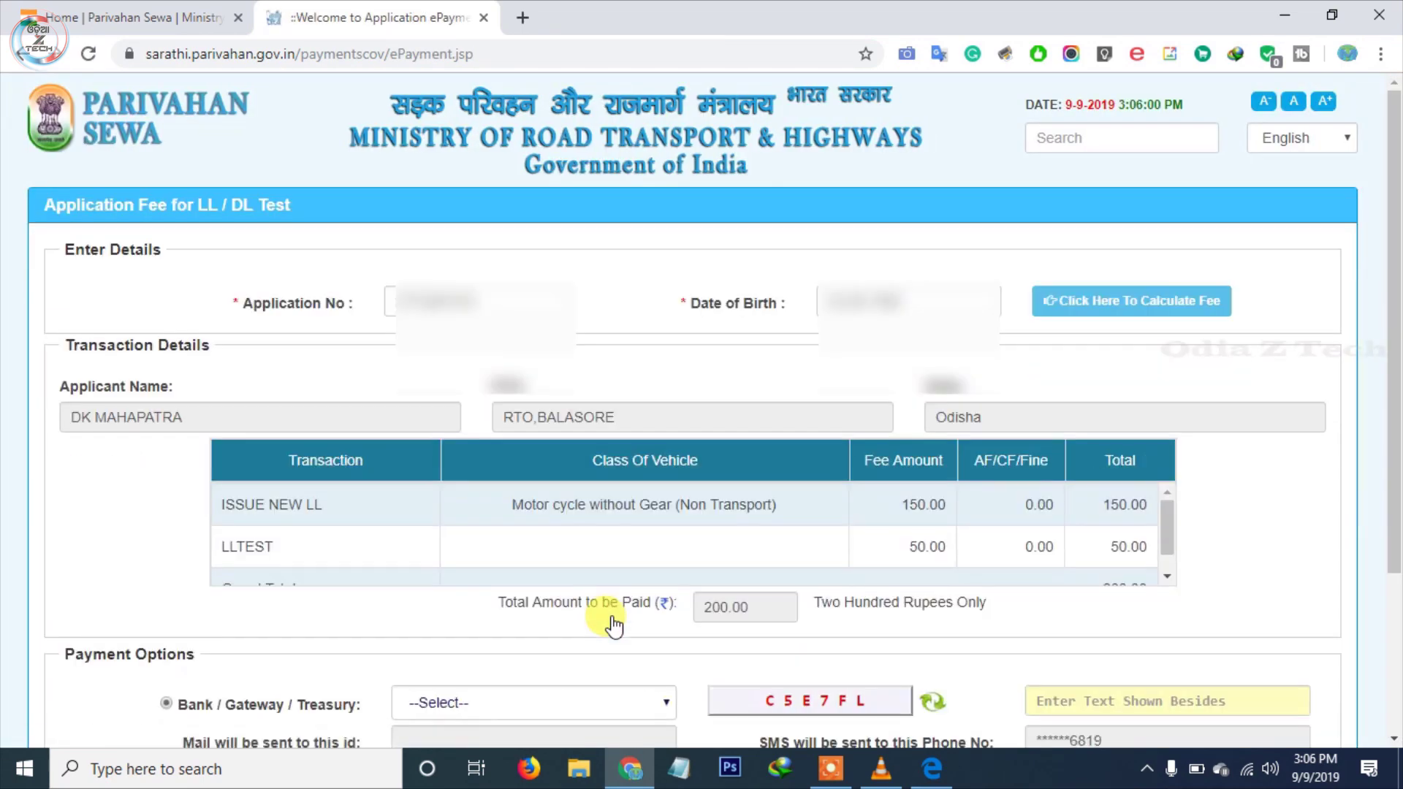
scroll(612, 622, down, 2)
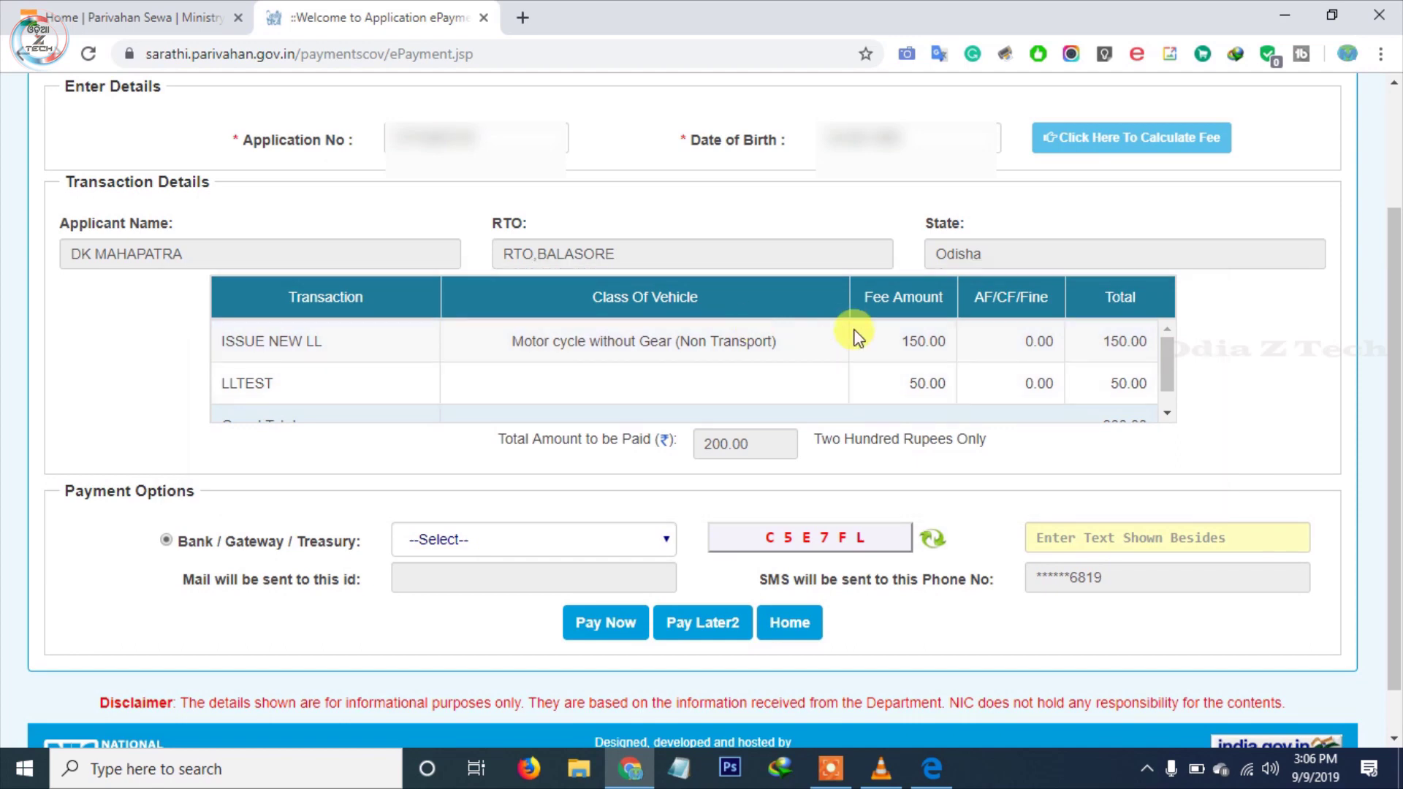
scroll(884, 372, down, 1)
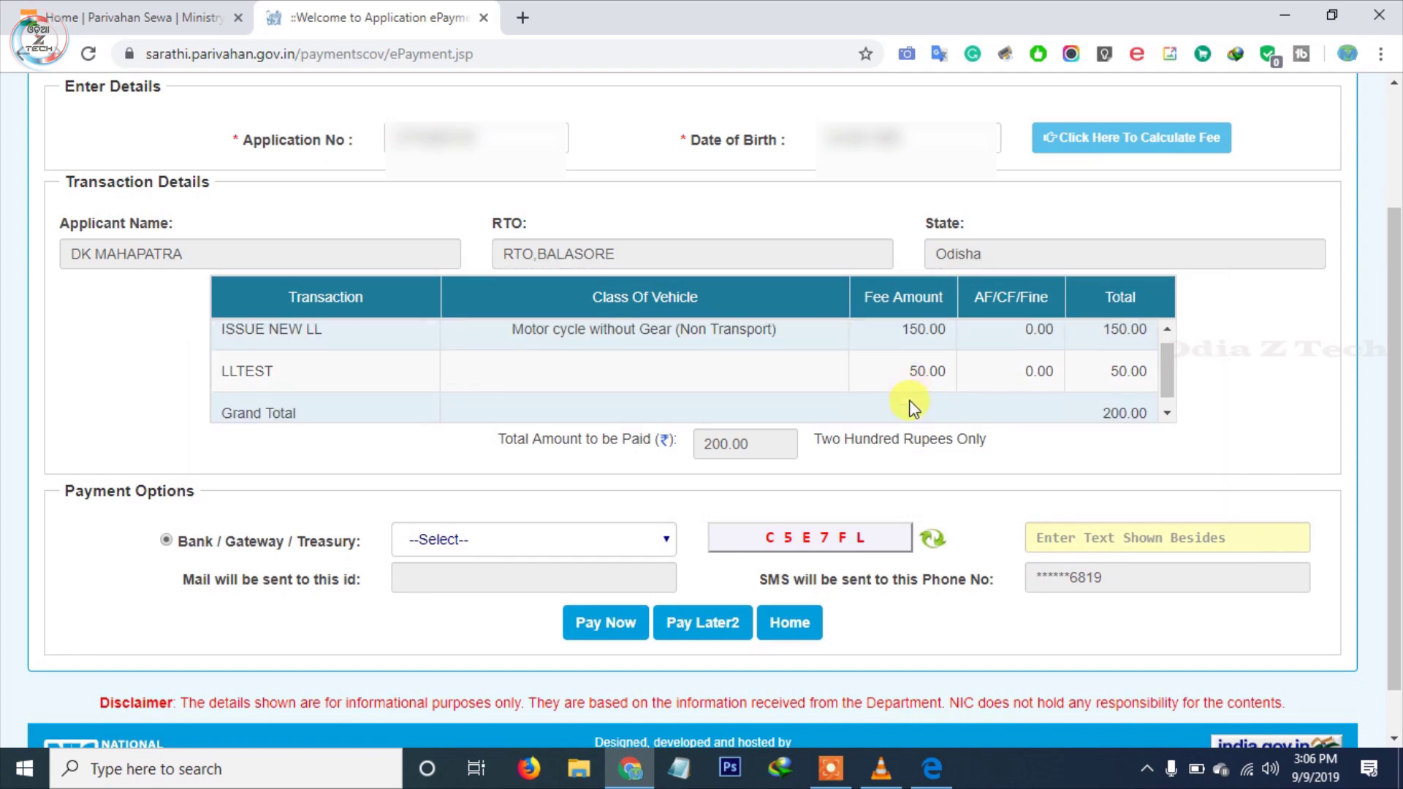
Choose Odisha DTI as the payment gateway, enter the captcha and submit to generate a token
click(603, 548)
click(567, 582)
click(1111, 536)
text(c)
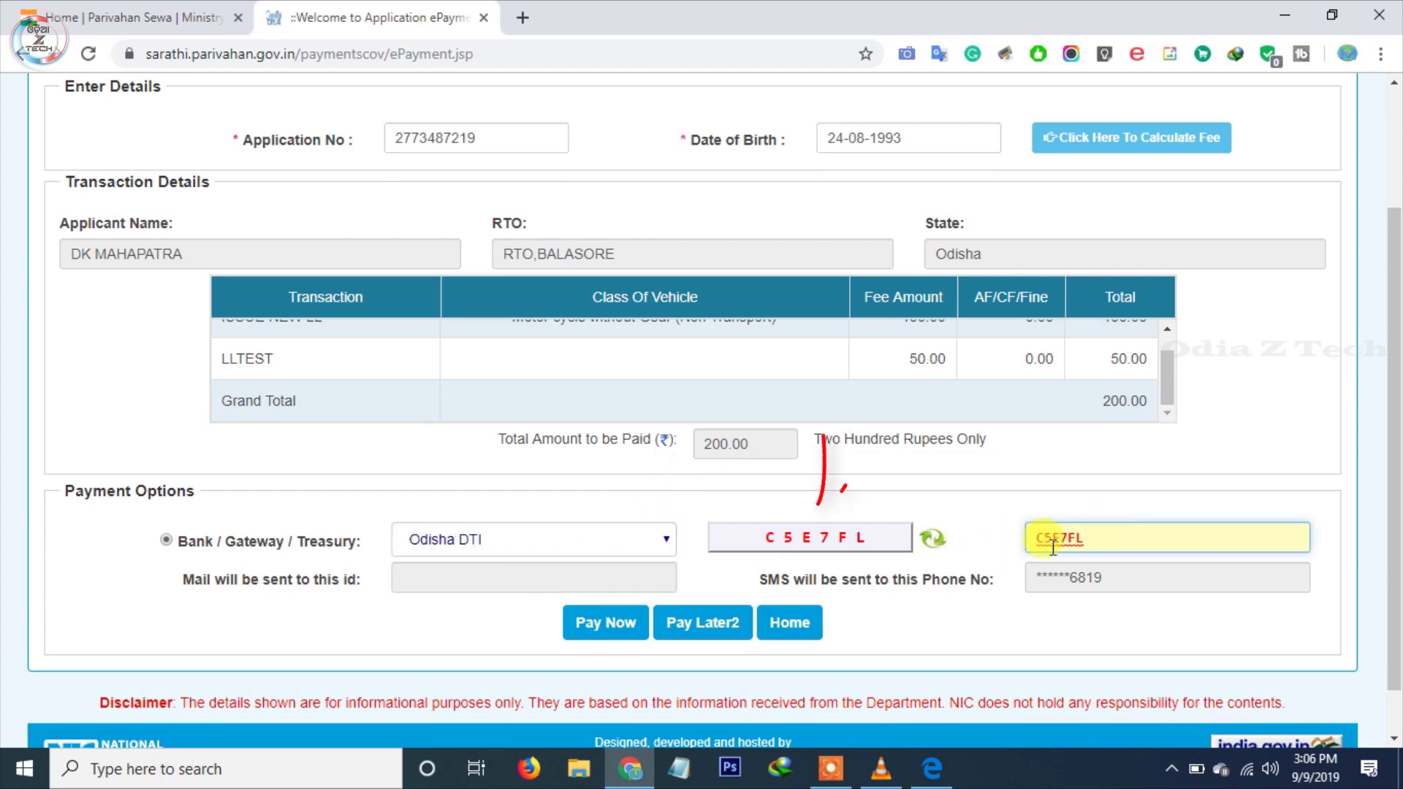
click(611, 625)
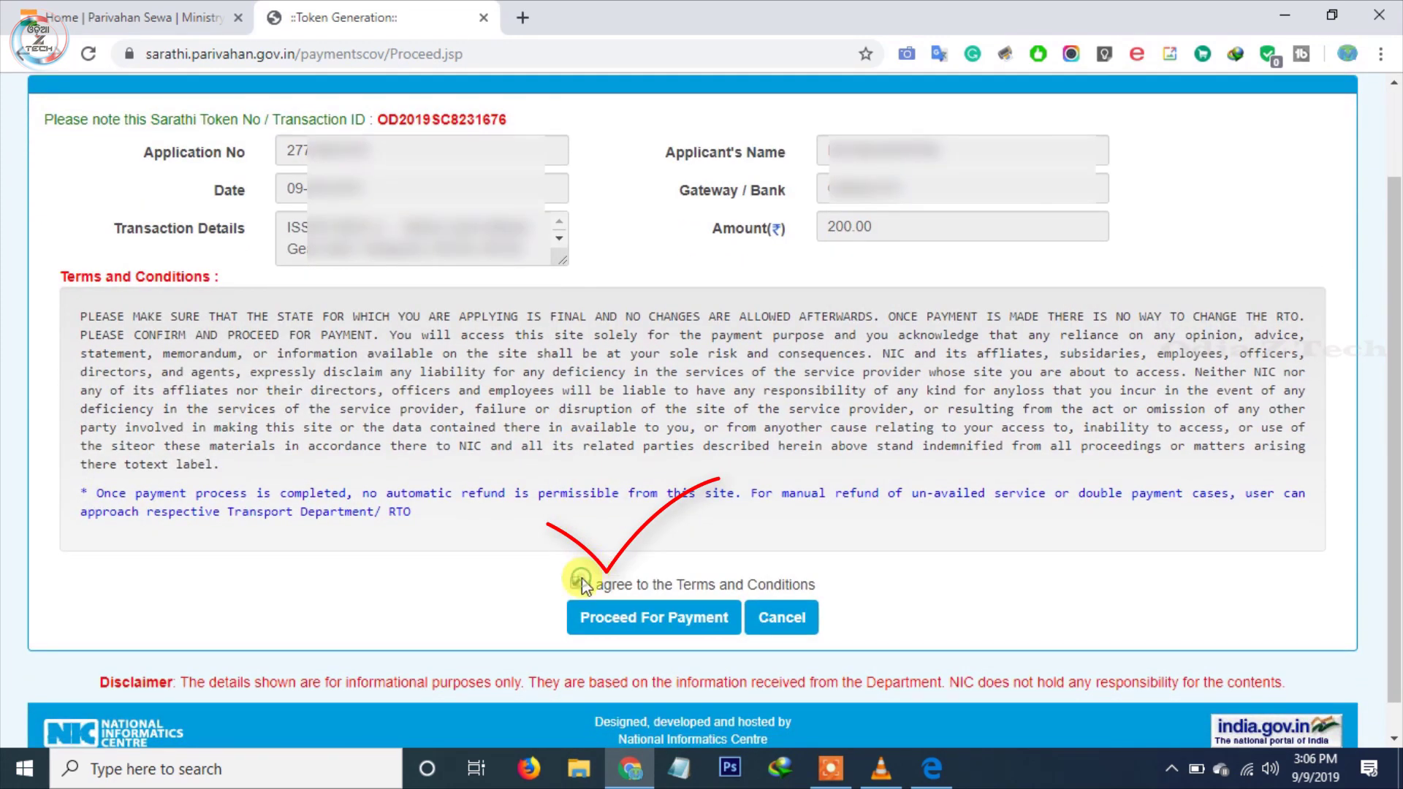
Accept the terms and conditions and proceed to the Odisha Treasury iFMS e-Challan form
click(576, 582)
click(600, 613)
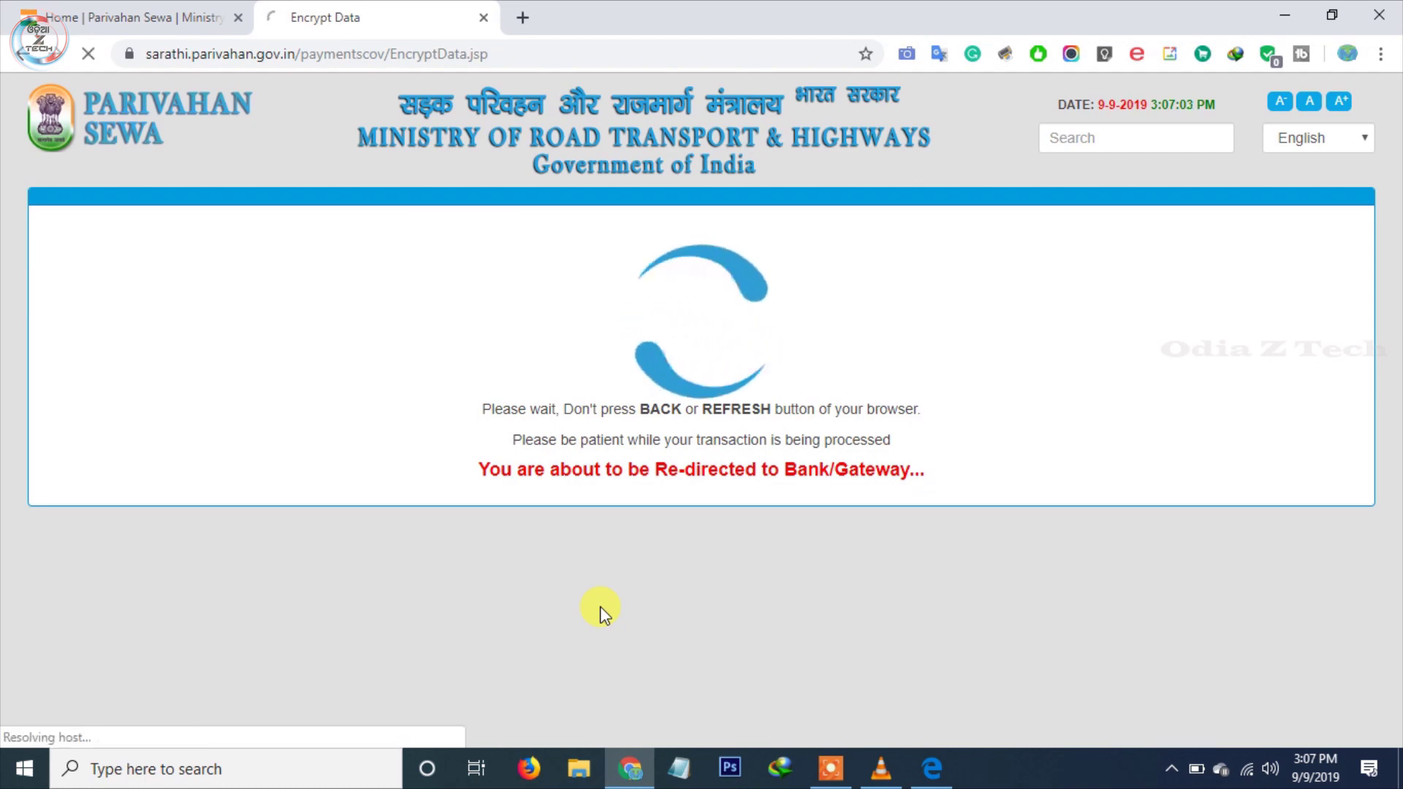
scroll(599, 606, down, 1)
scroll(600, 612, up, 1)
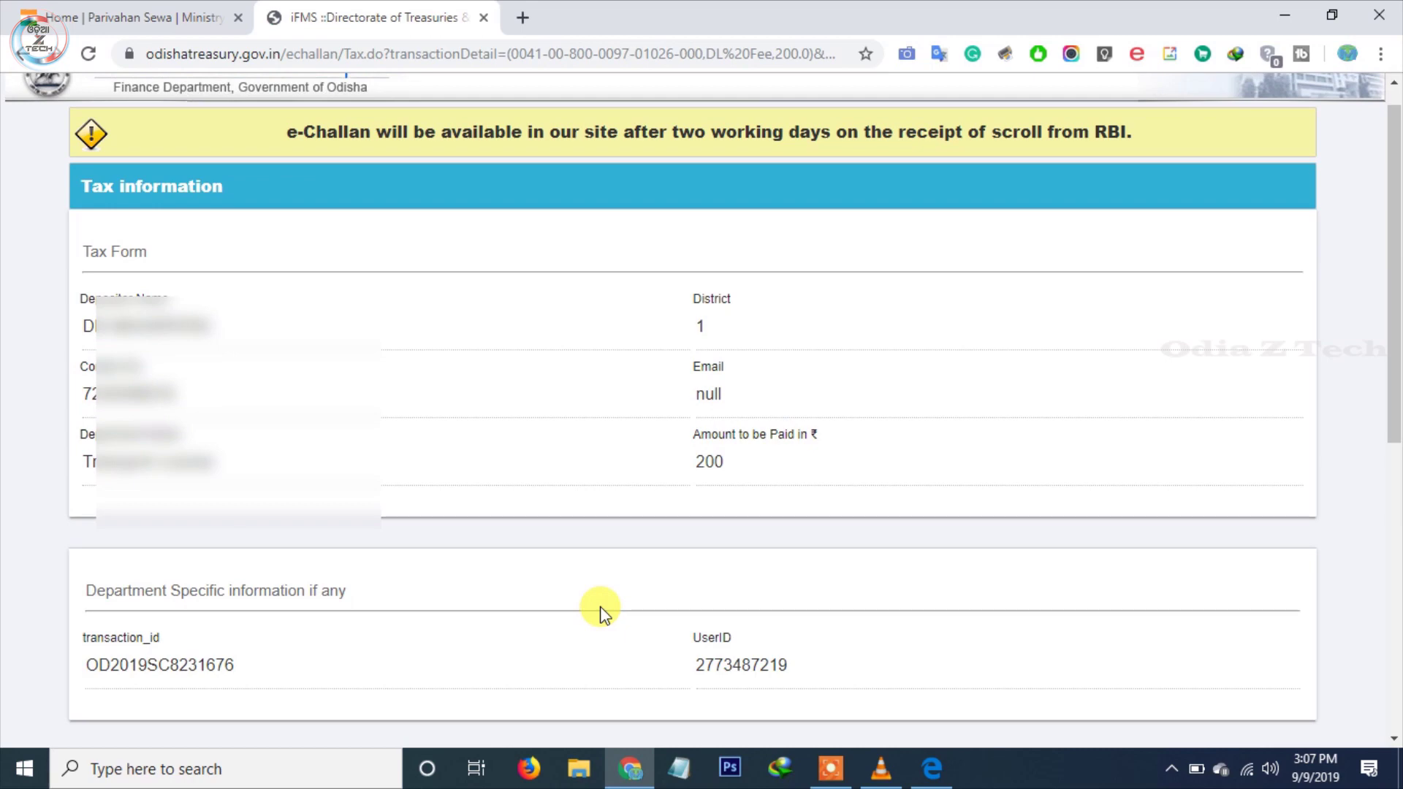
Submit the challan with payment mode Debit Card, bank State Bank of India, remark 'FOR DL' and captcha
scroll(599, 612, down, 8)
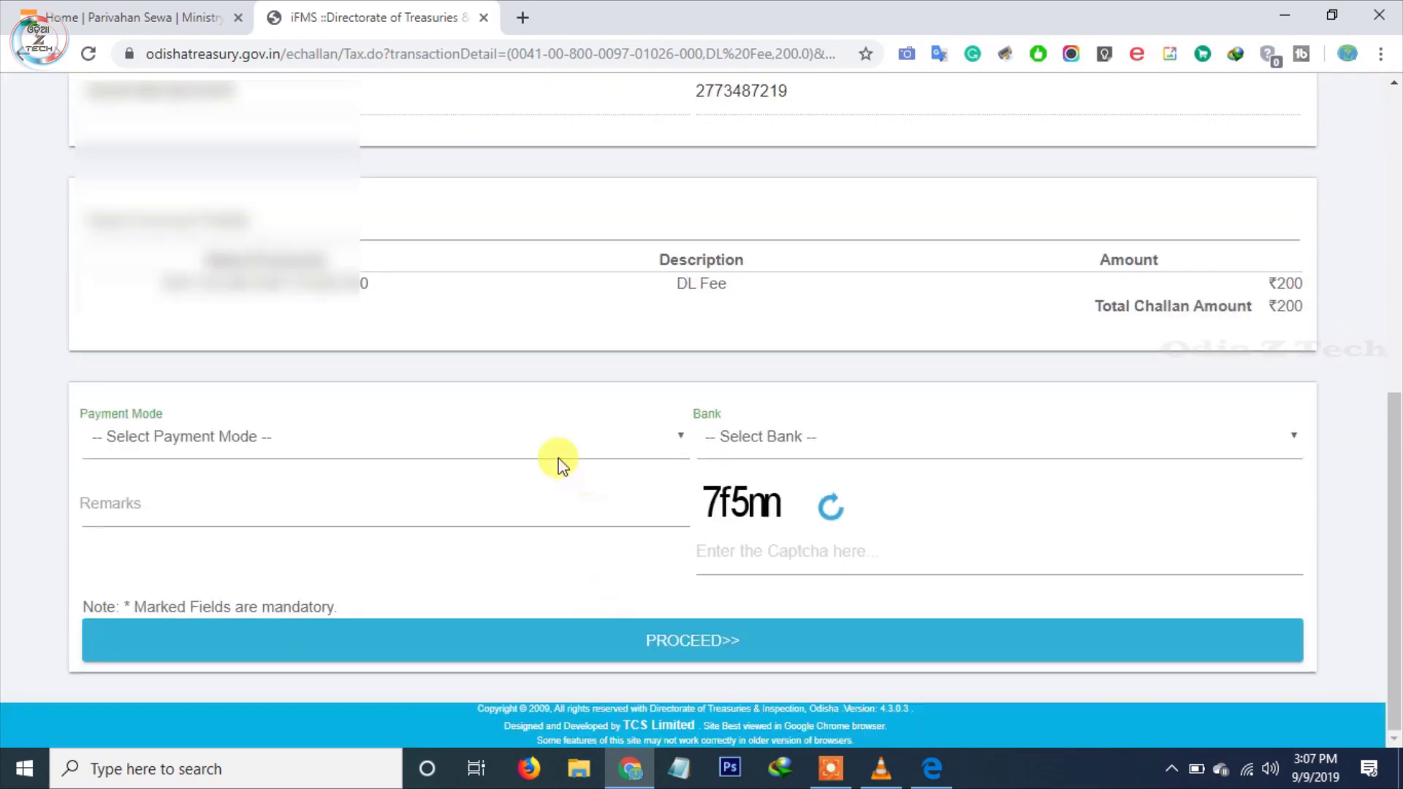
click(558, 457)
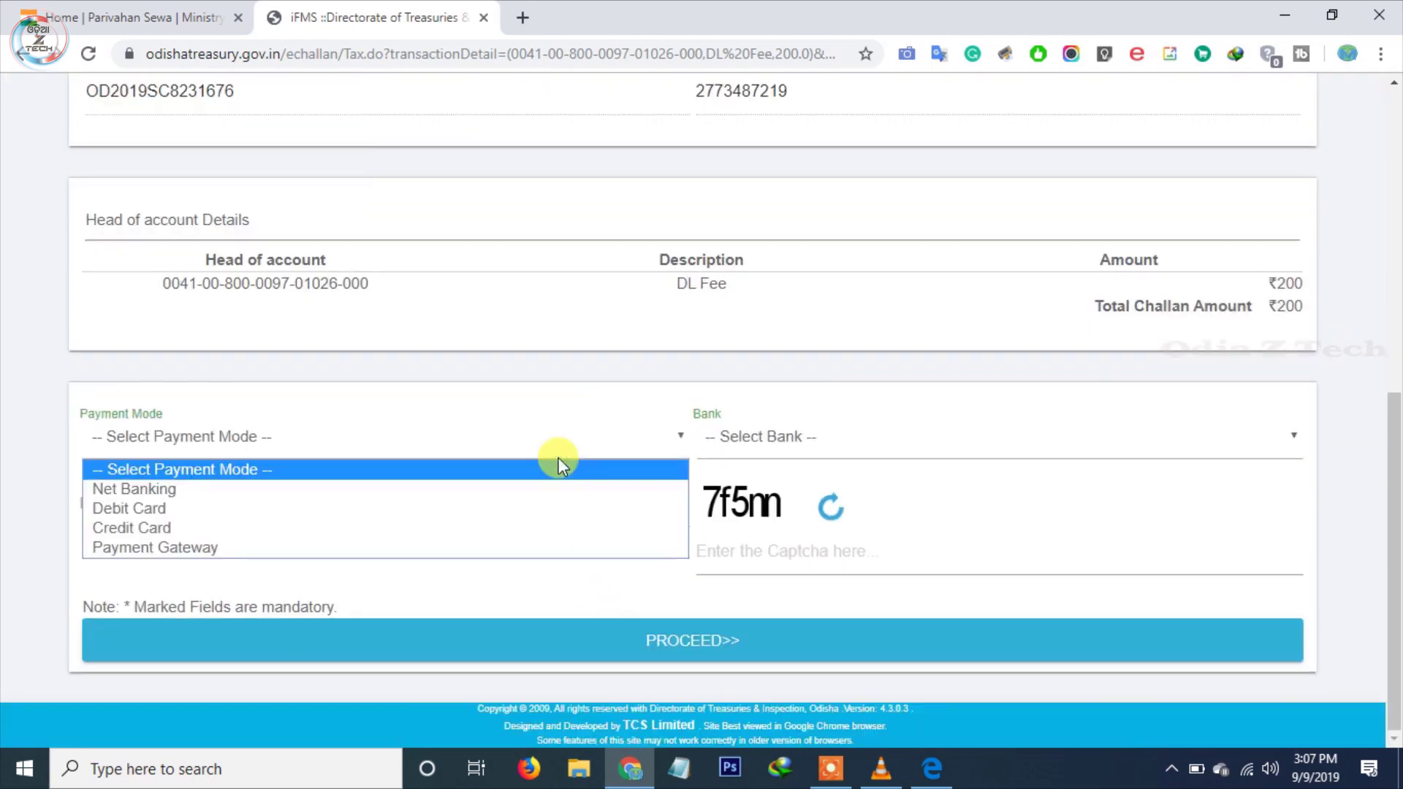
click(491, 507)
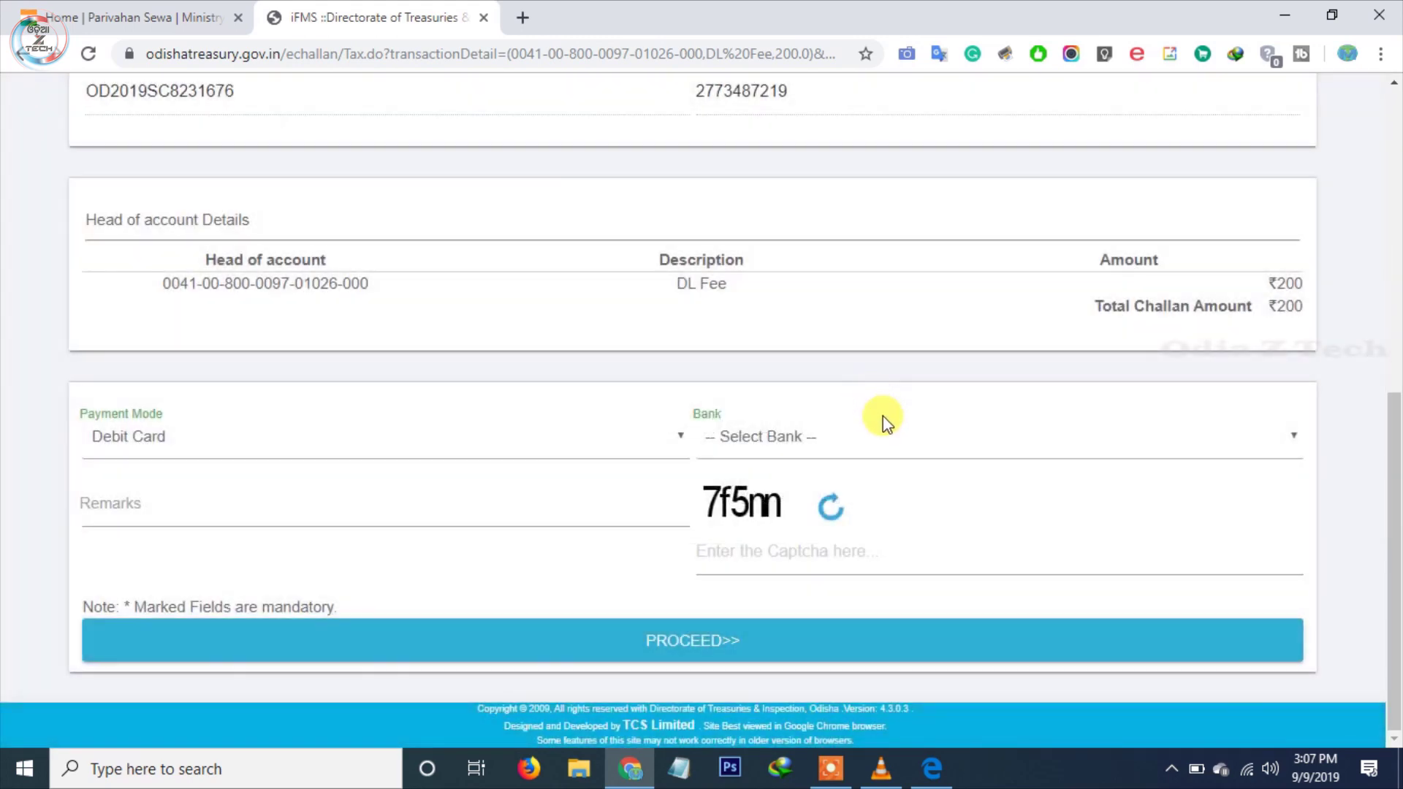
click(887, 431)
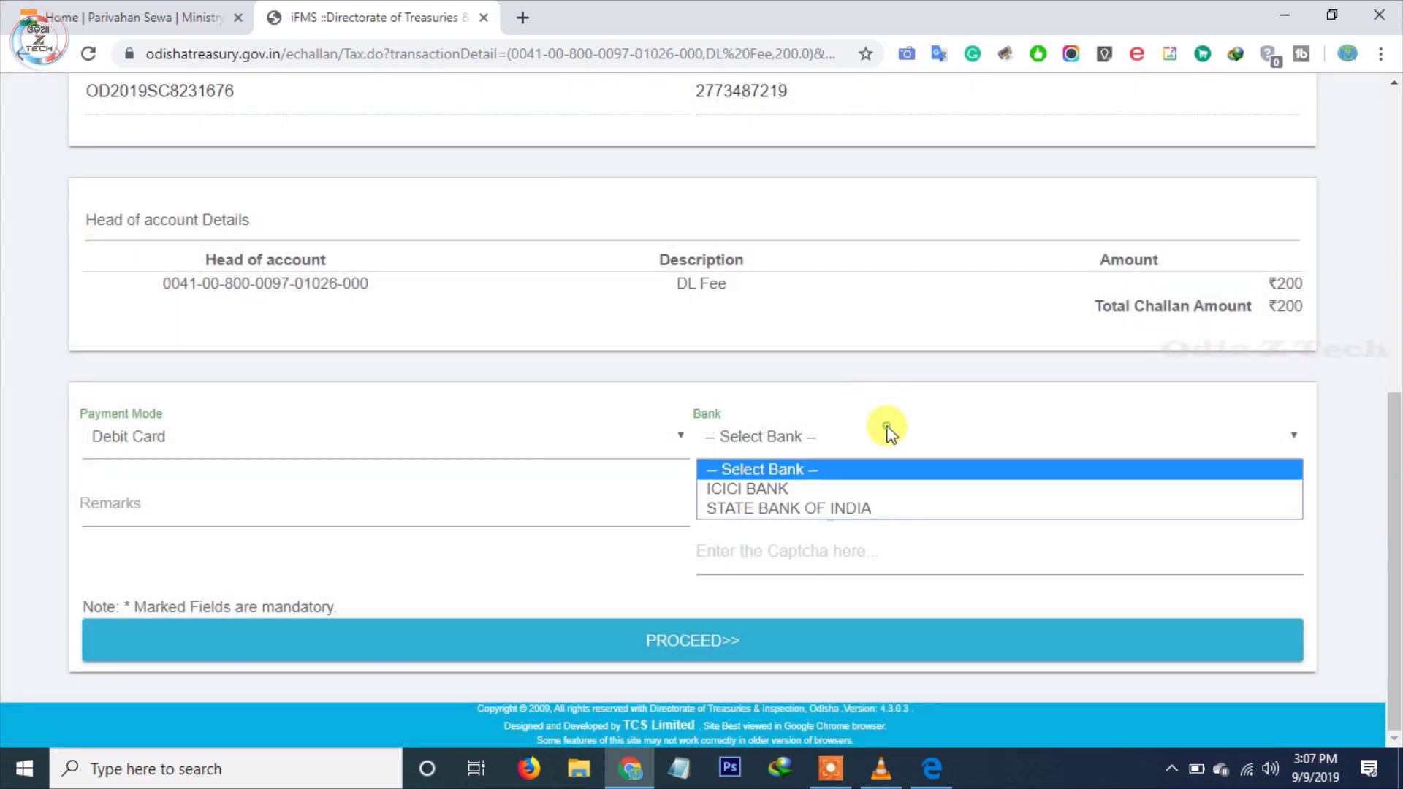
click(862, 508)
click(423, 507)
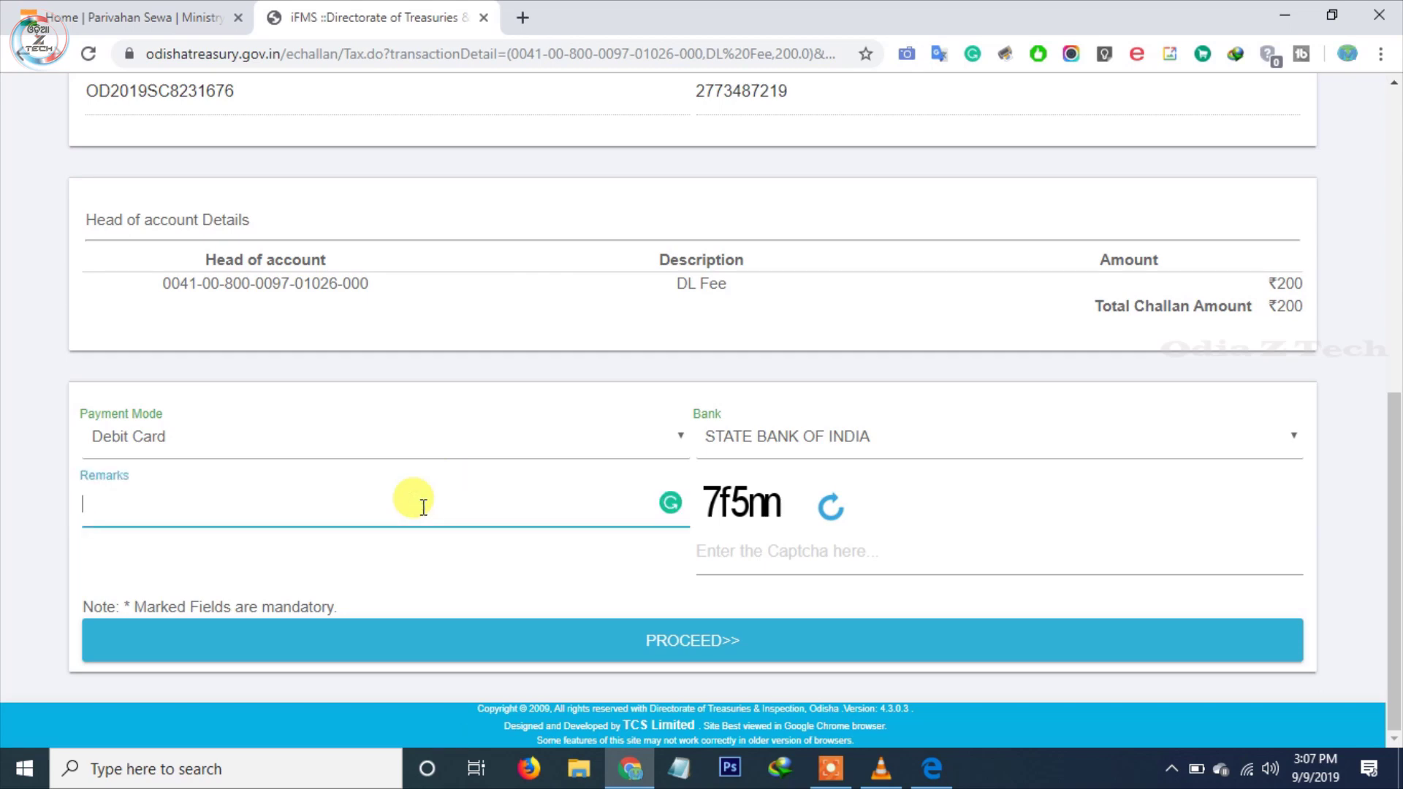
text(FOR DL)
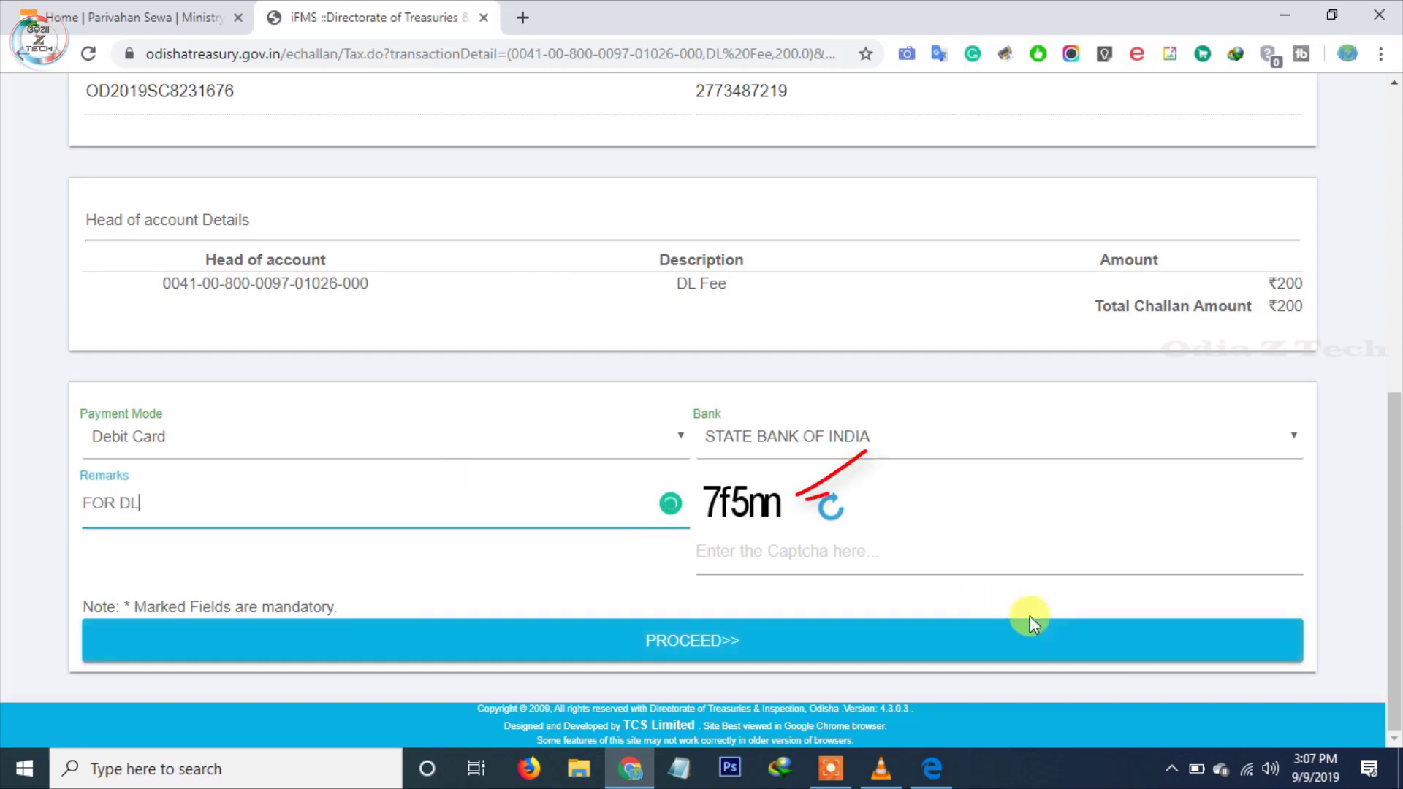
click(986, 555)
text(7t5nn)
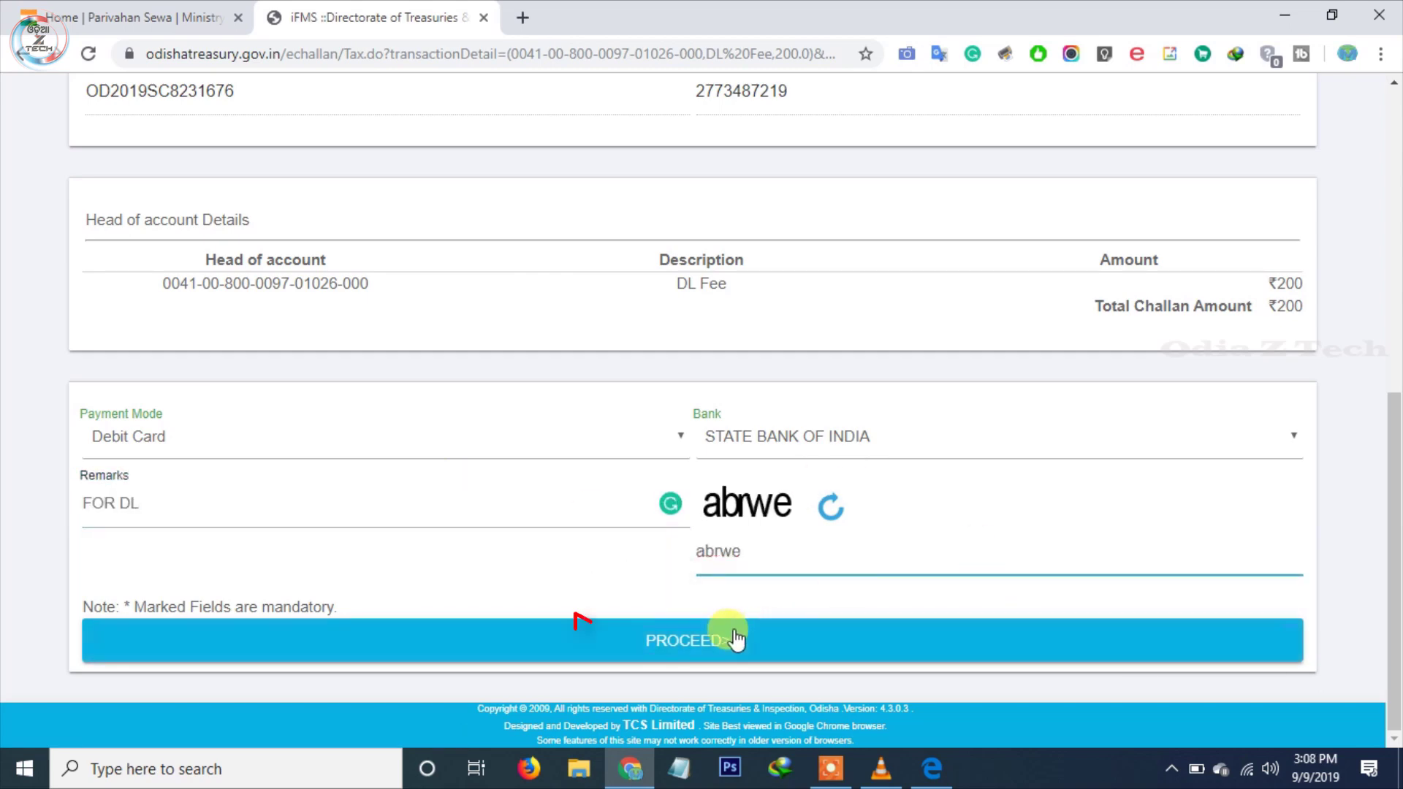
click(731, 637)
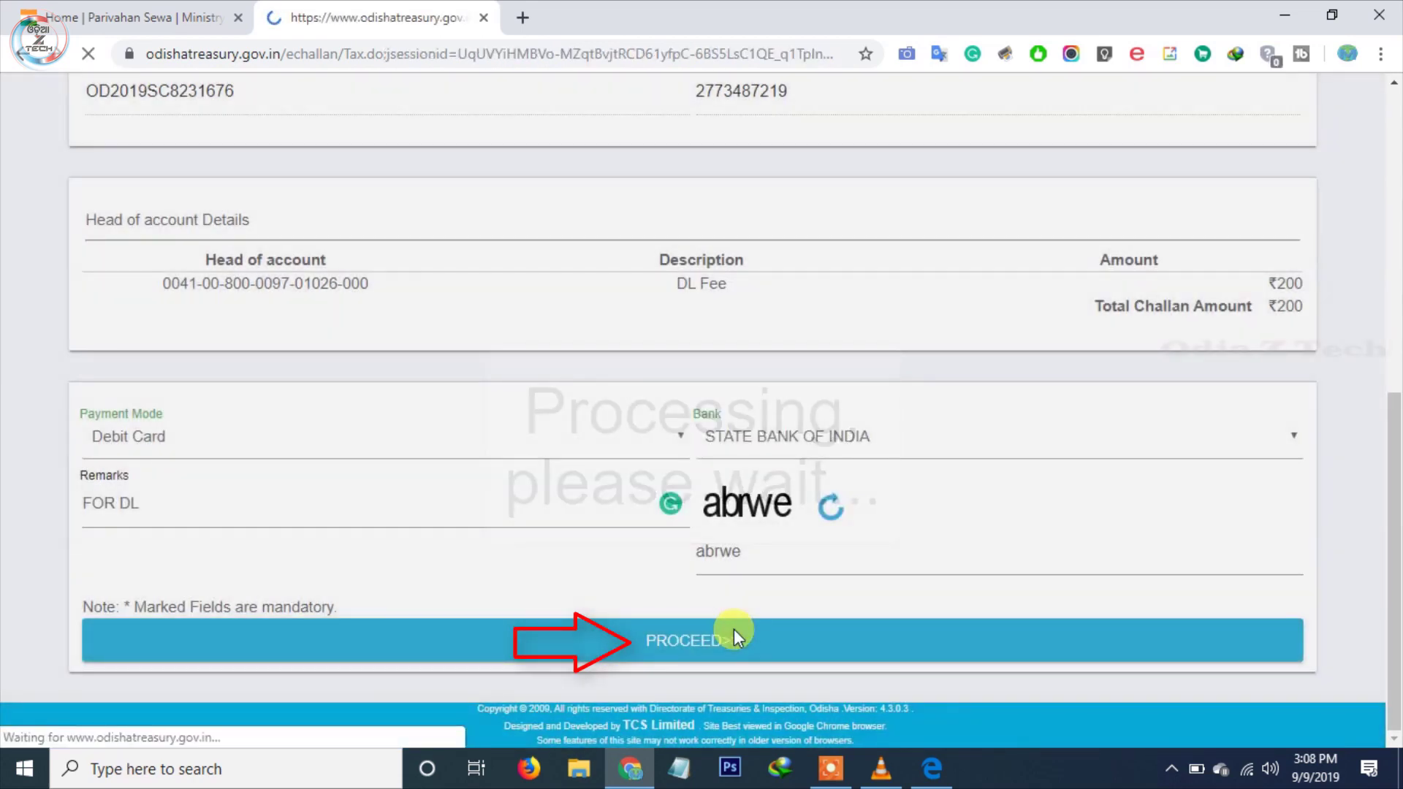
Confirm the challan to get its reference ID, then proceed with MAKE PAYMENT
scroll(709, 581, down, 6)
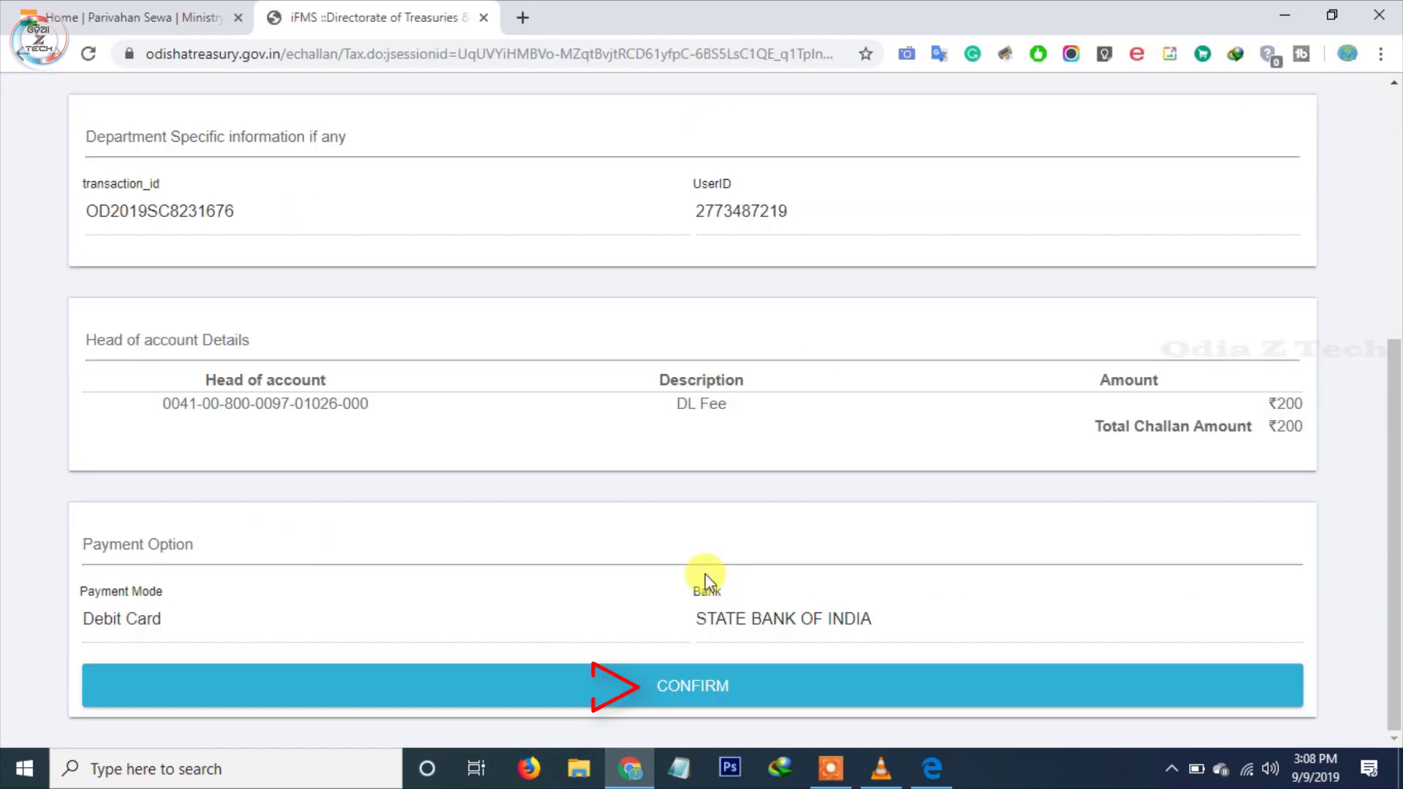
scroll(370, 422, up, 4)
scroll(382, 431, down, 4)
click(437, 683)
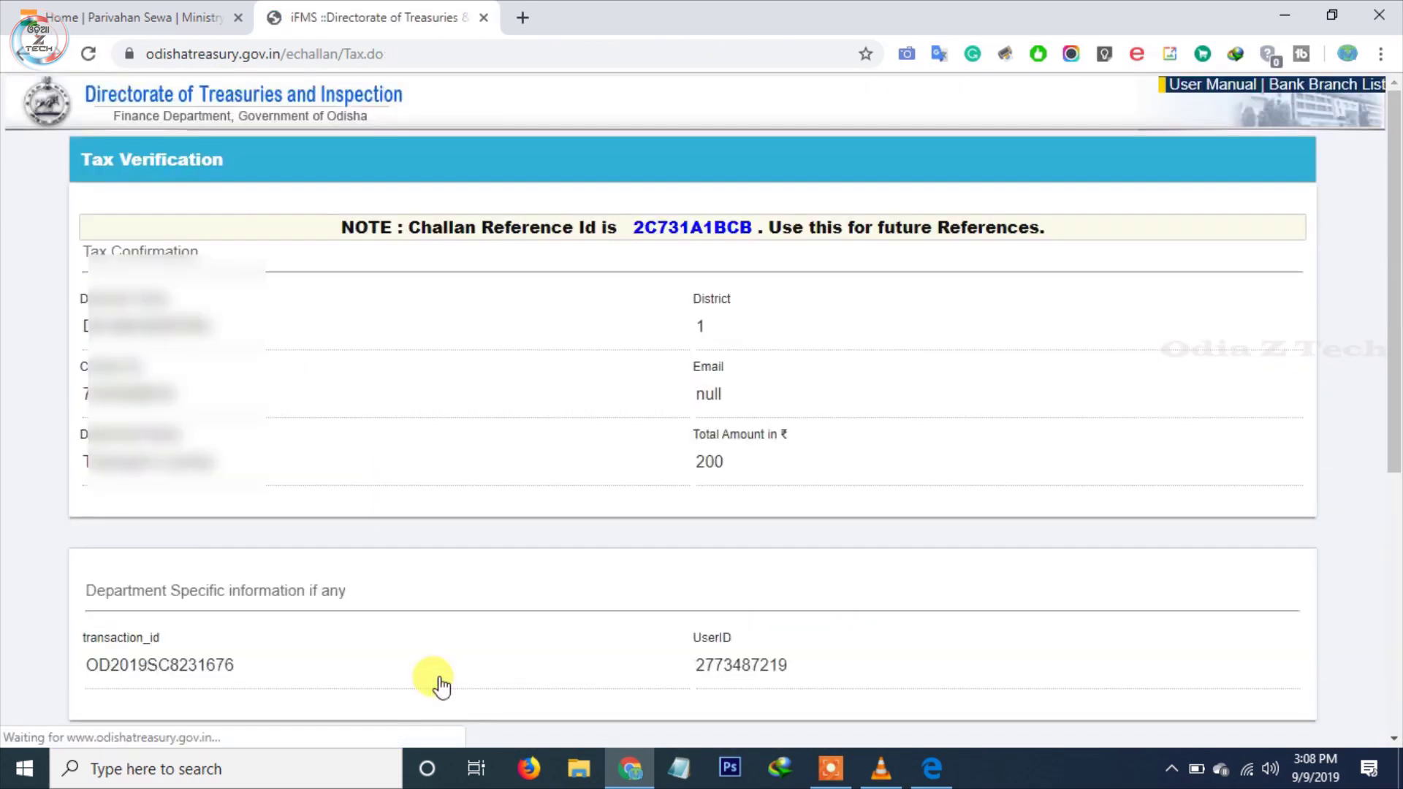
scroll(441, 685, down, 2)
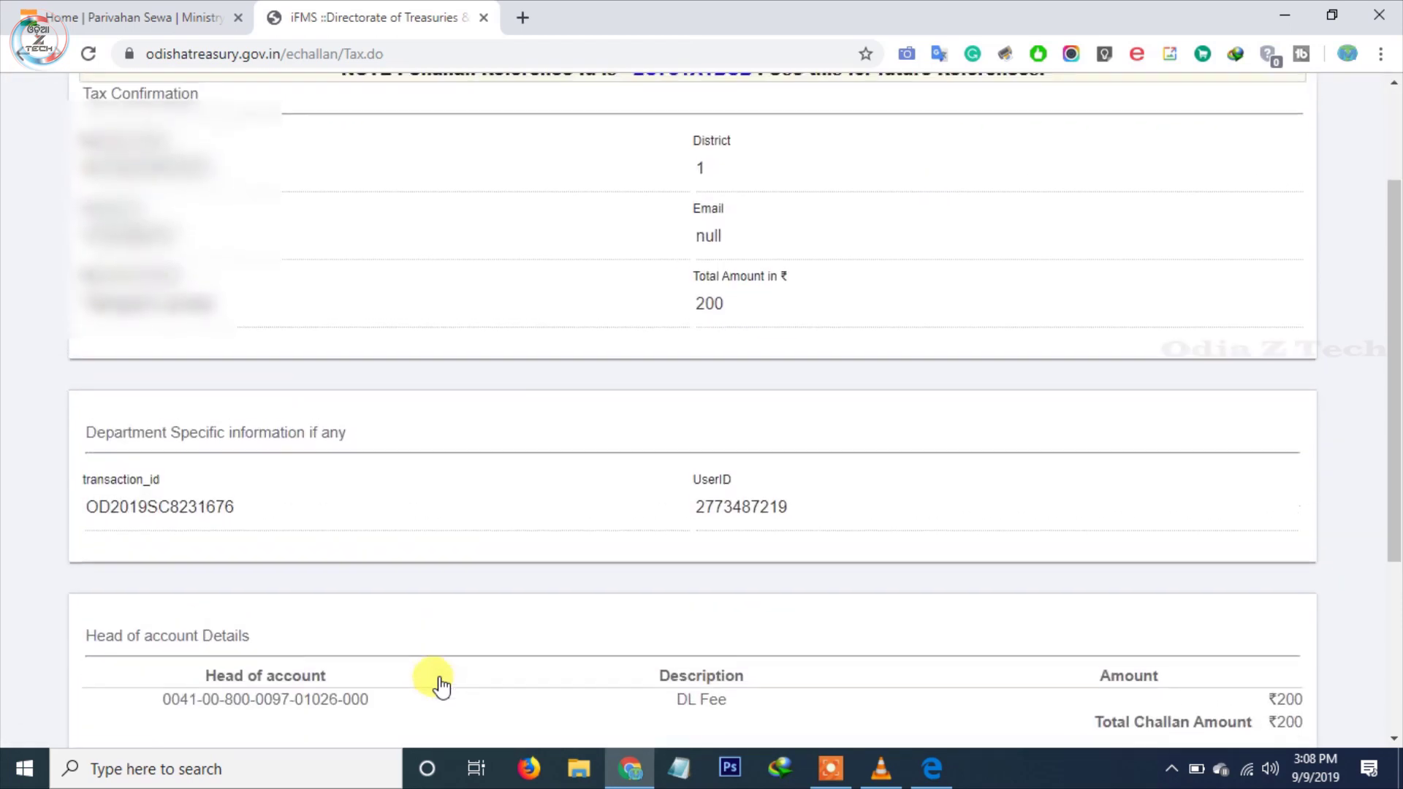
scroll(441, 685, up, 1)
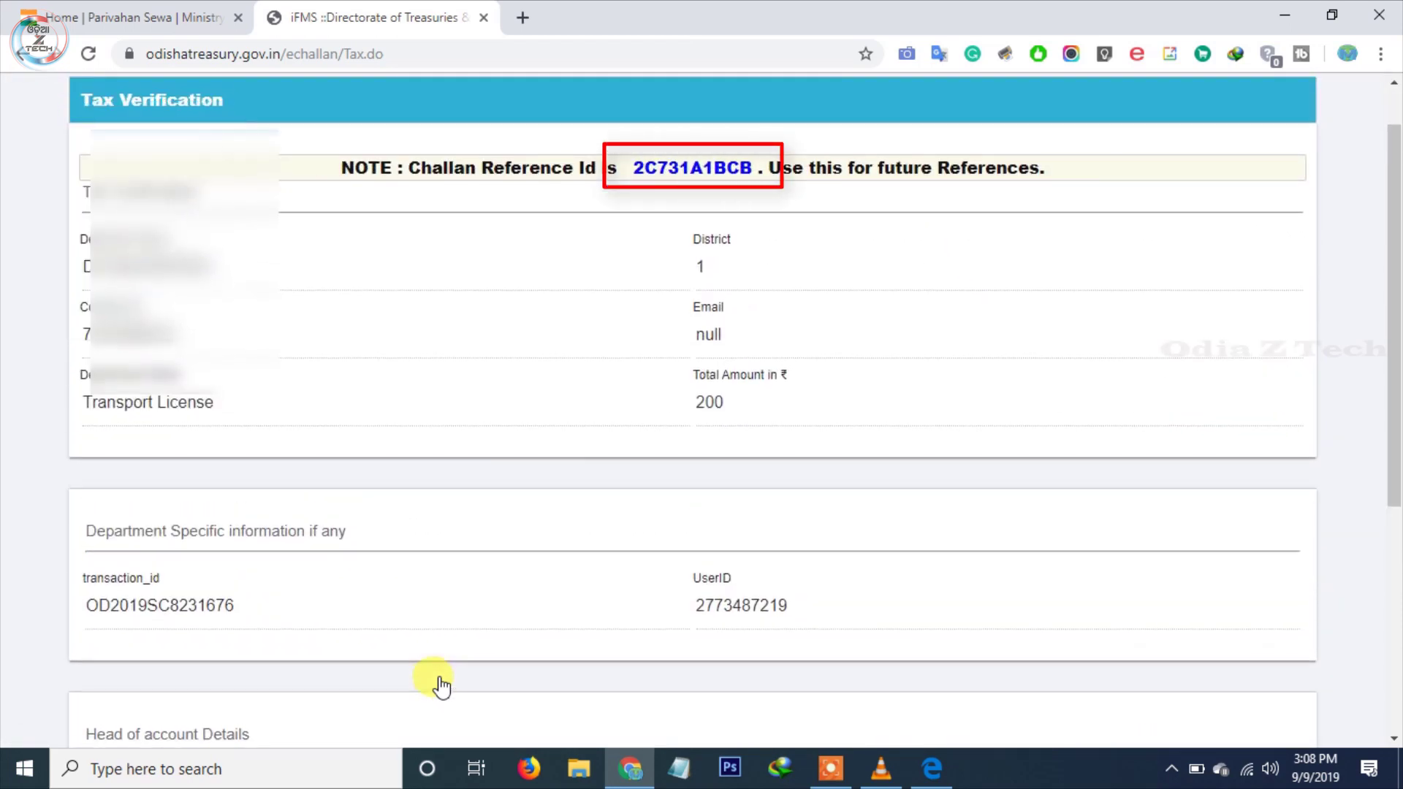
scroll(441, 685, down, 5)
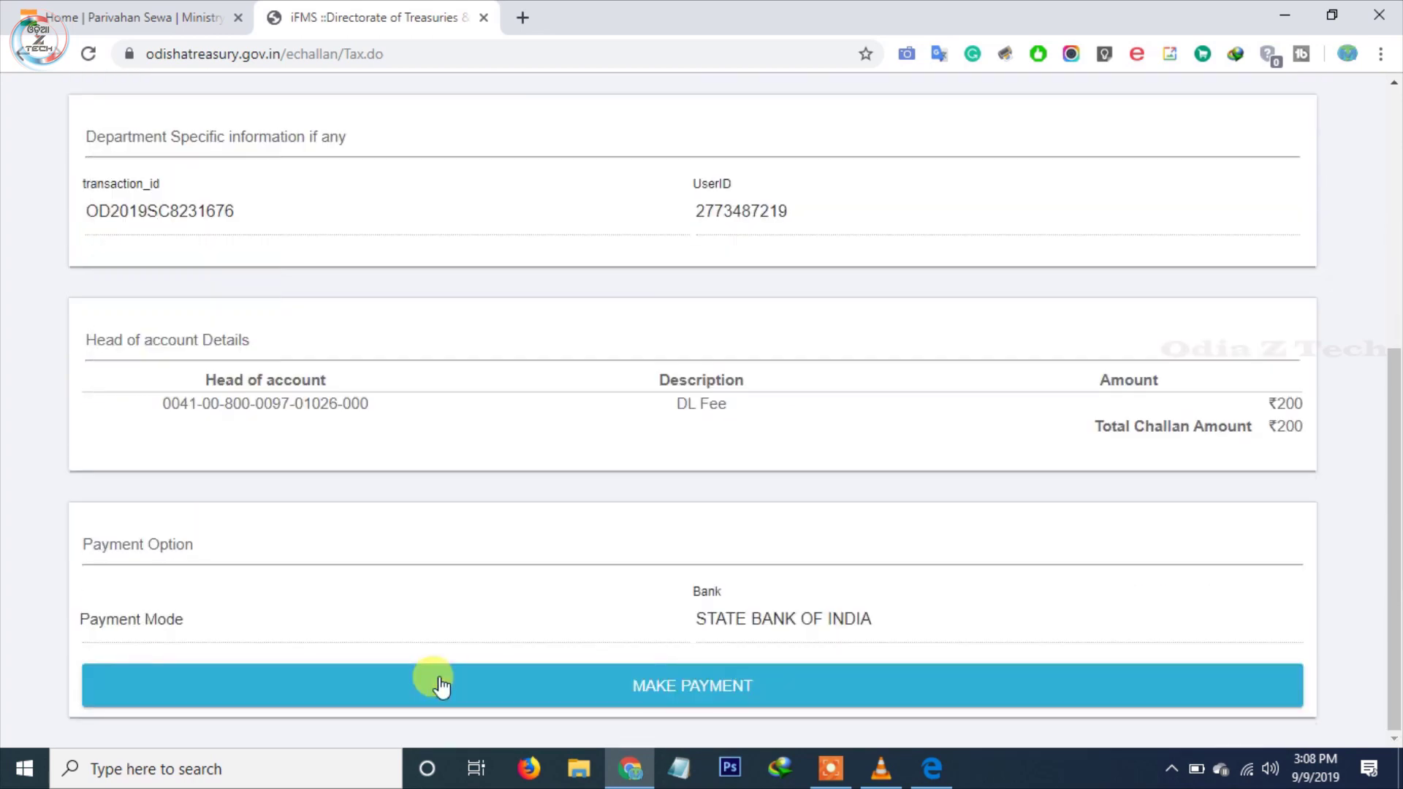
click(441, 685)
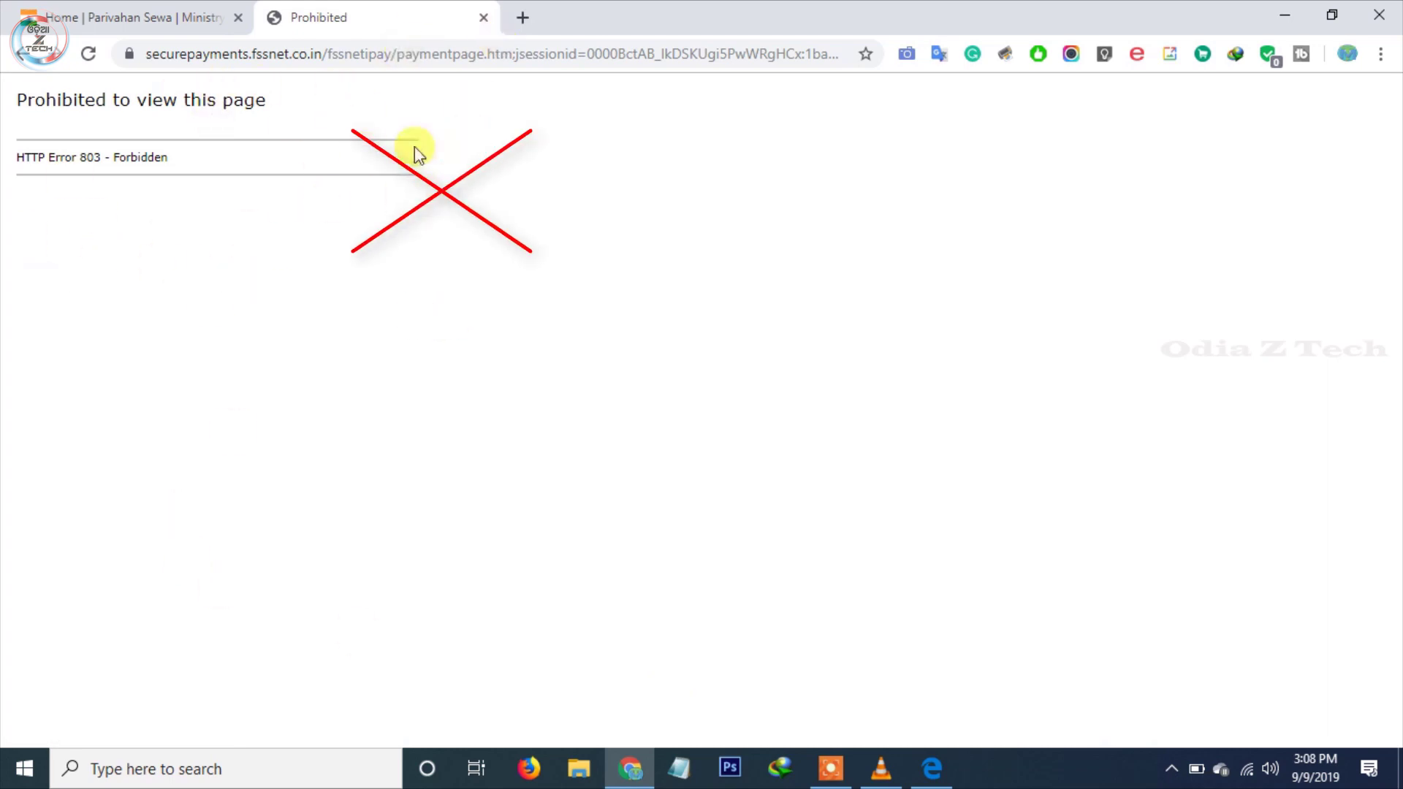
Close the forbidden payment tab and open Driving License Related Services from the Parivahan home page
click(485, 19)
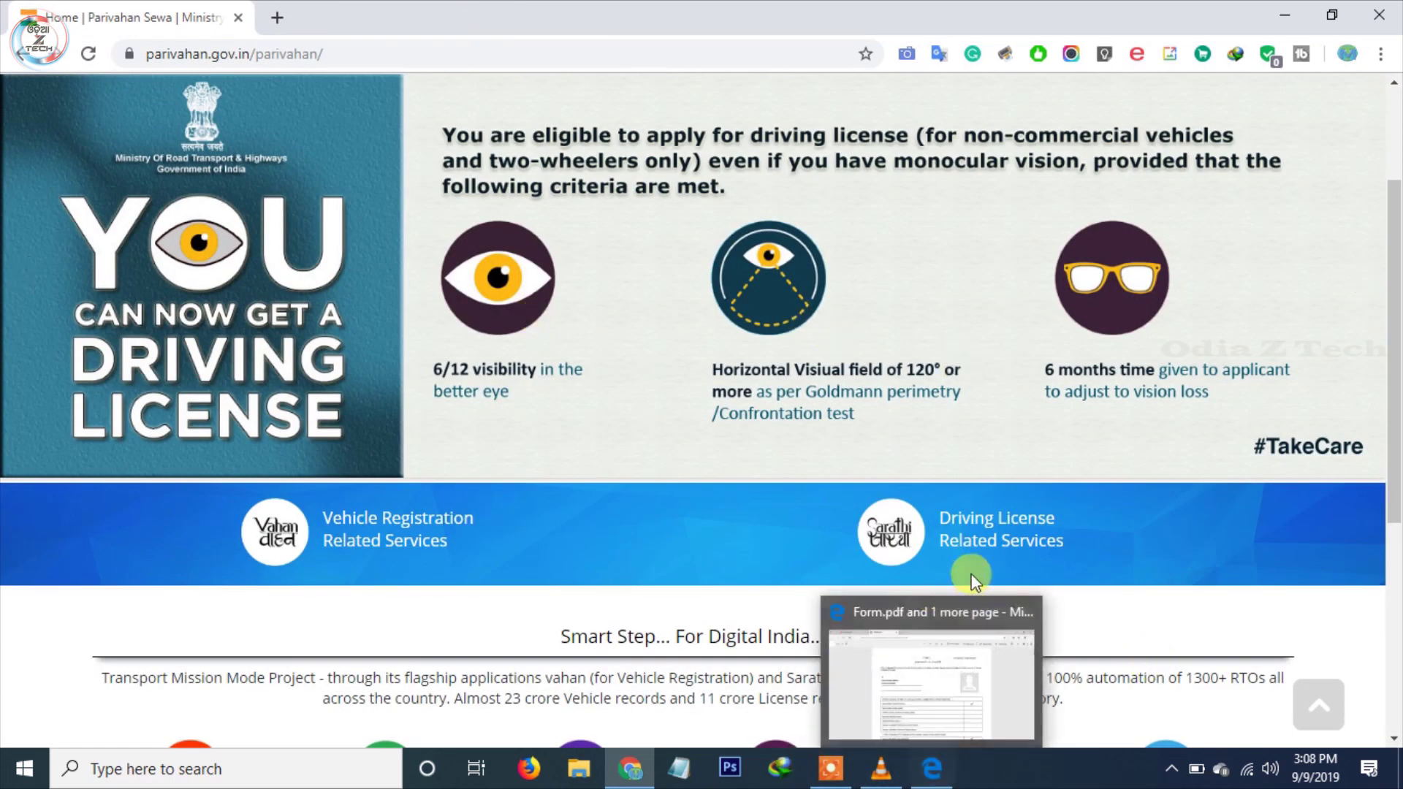
click(993, 536)
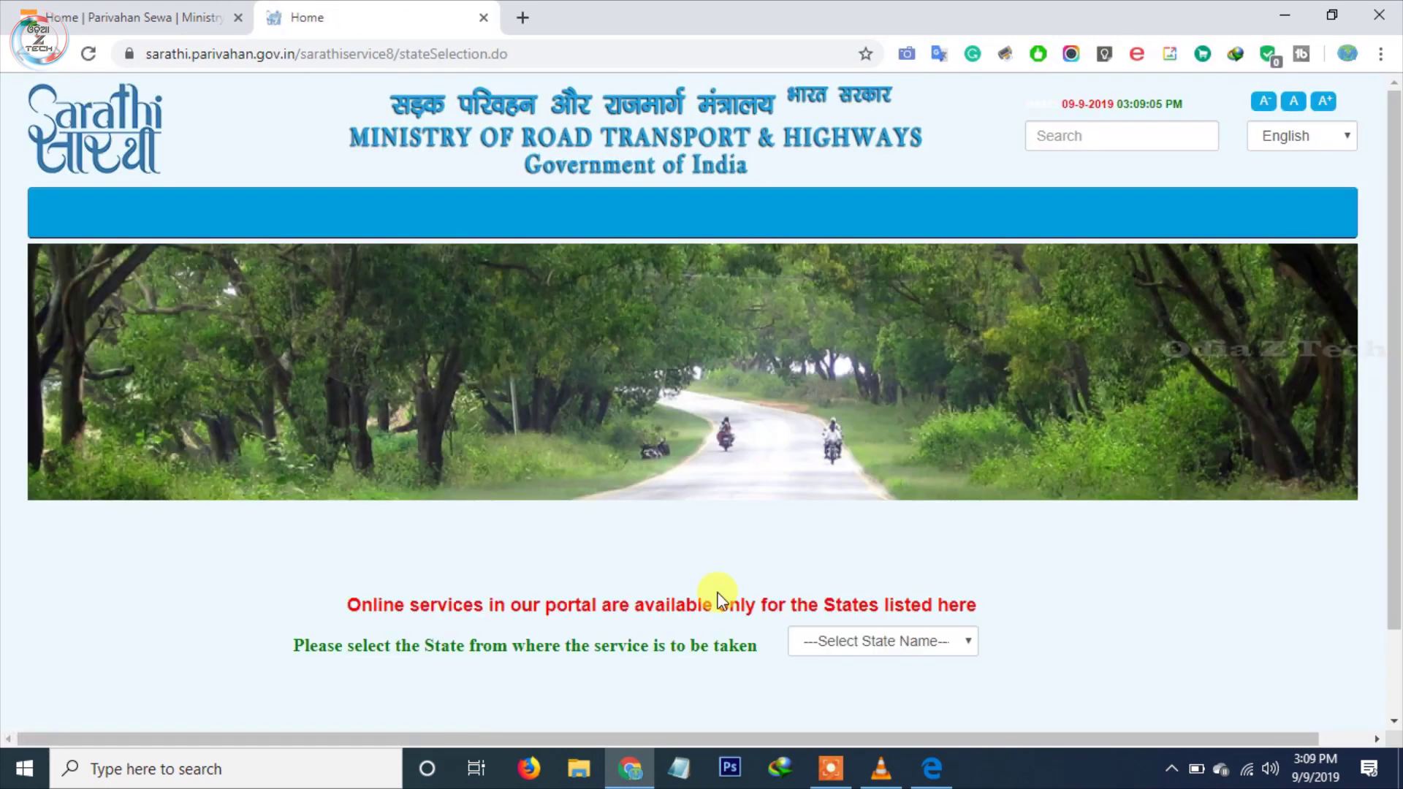
Choose Odisha as the state and open the Verify Pay Status form
click(864, 645)
scroll(871, 518, down, 5)
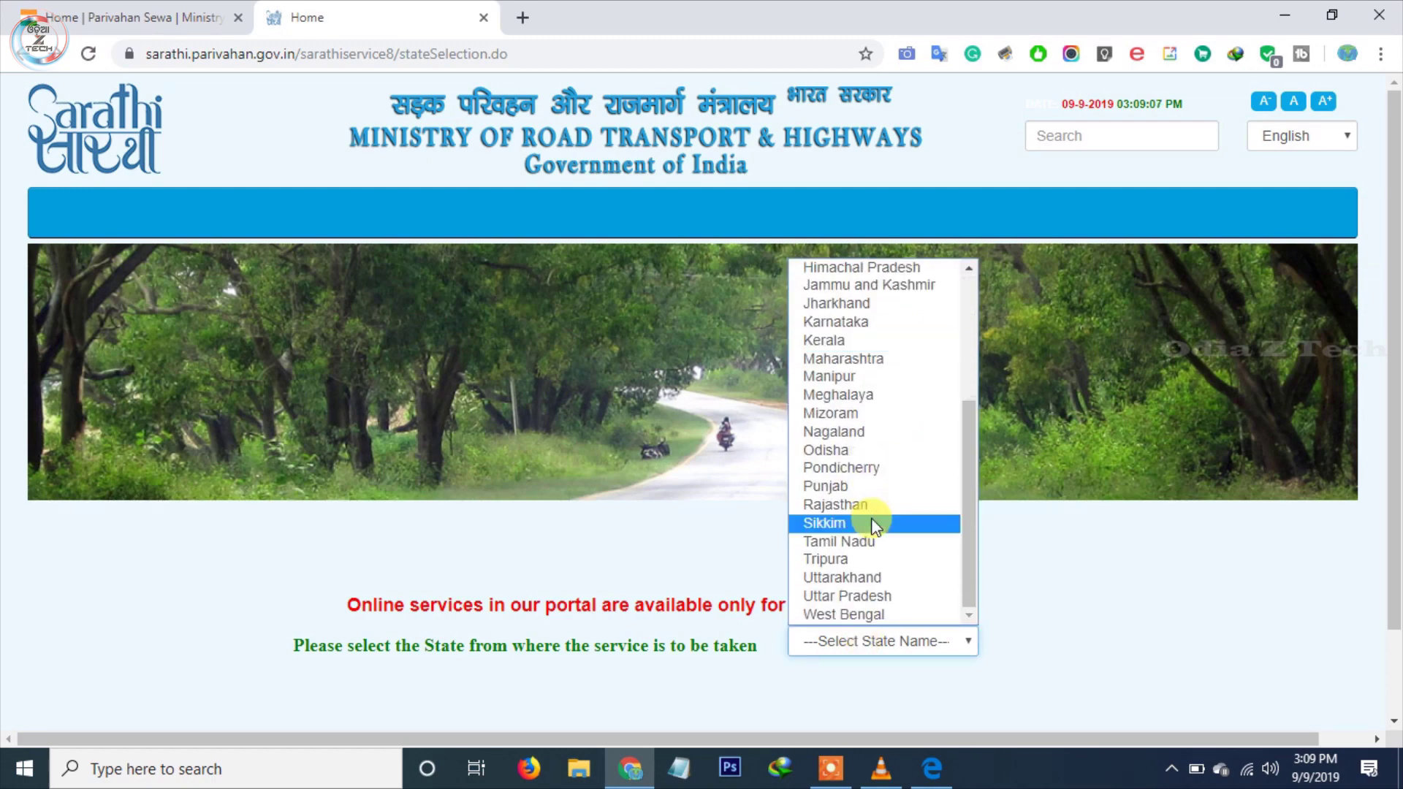
click(857, 450)
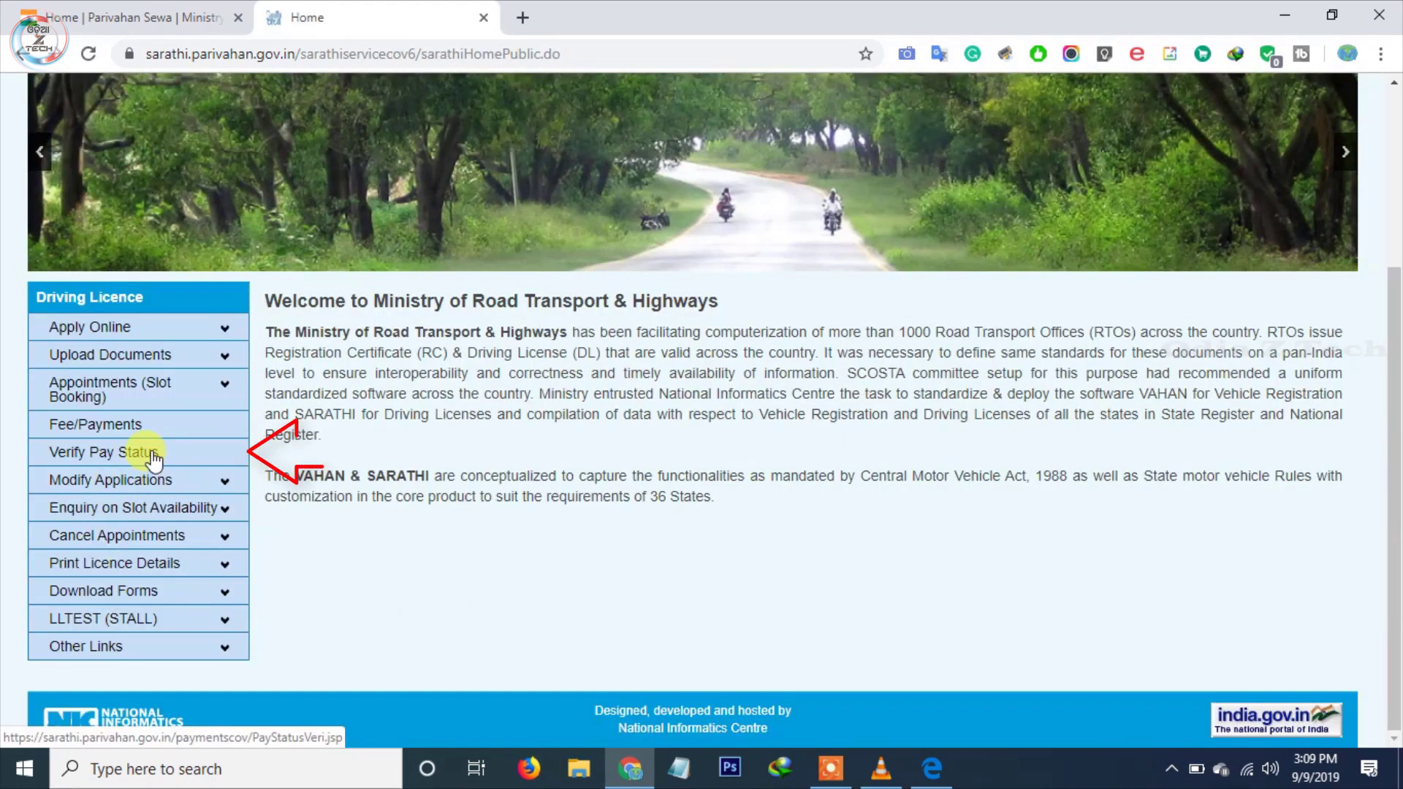
click(153, 458)
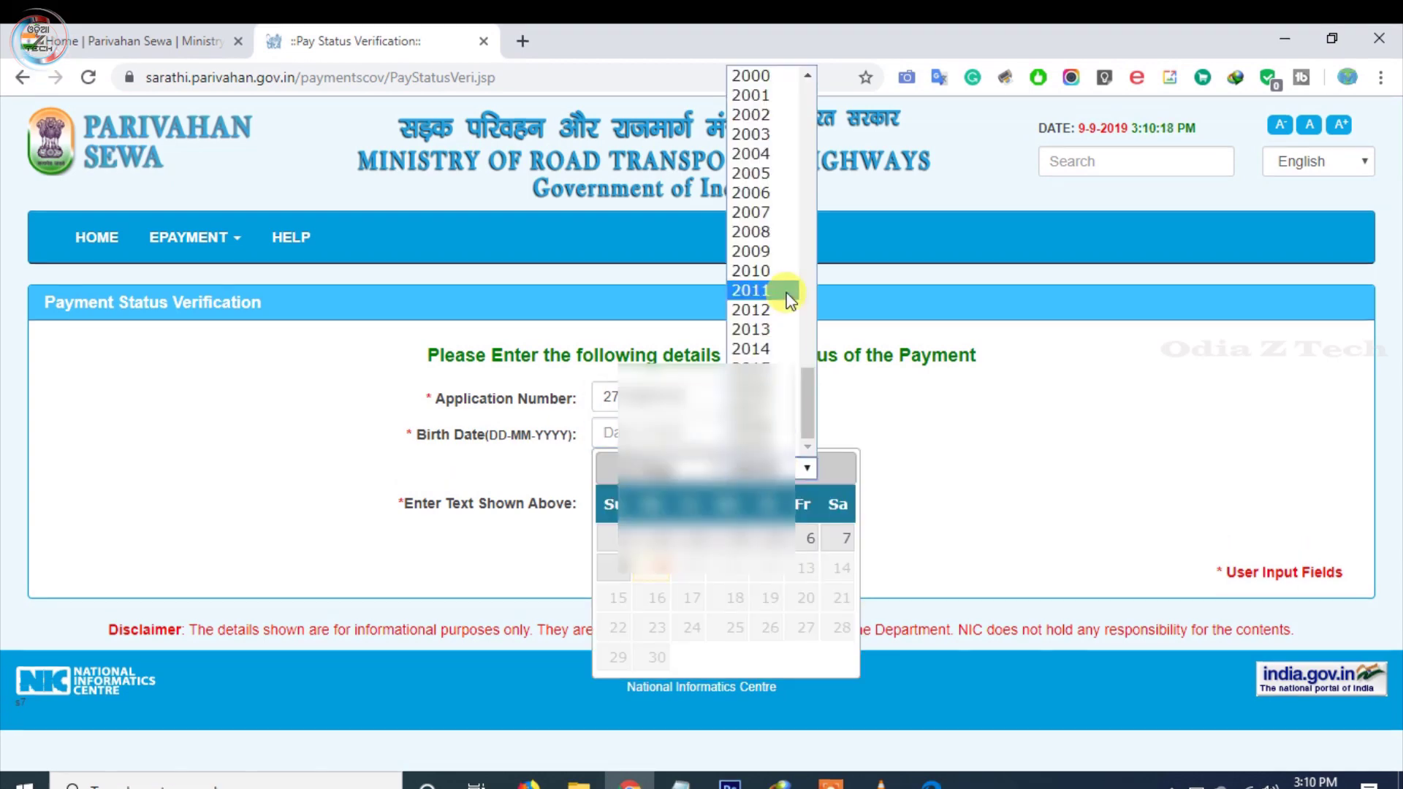
Enter the birth date and captcha and verify, showing the ₹200.0 fee as PENDING
scroll(788, 268, up, 15)
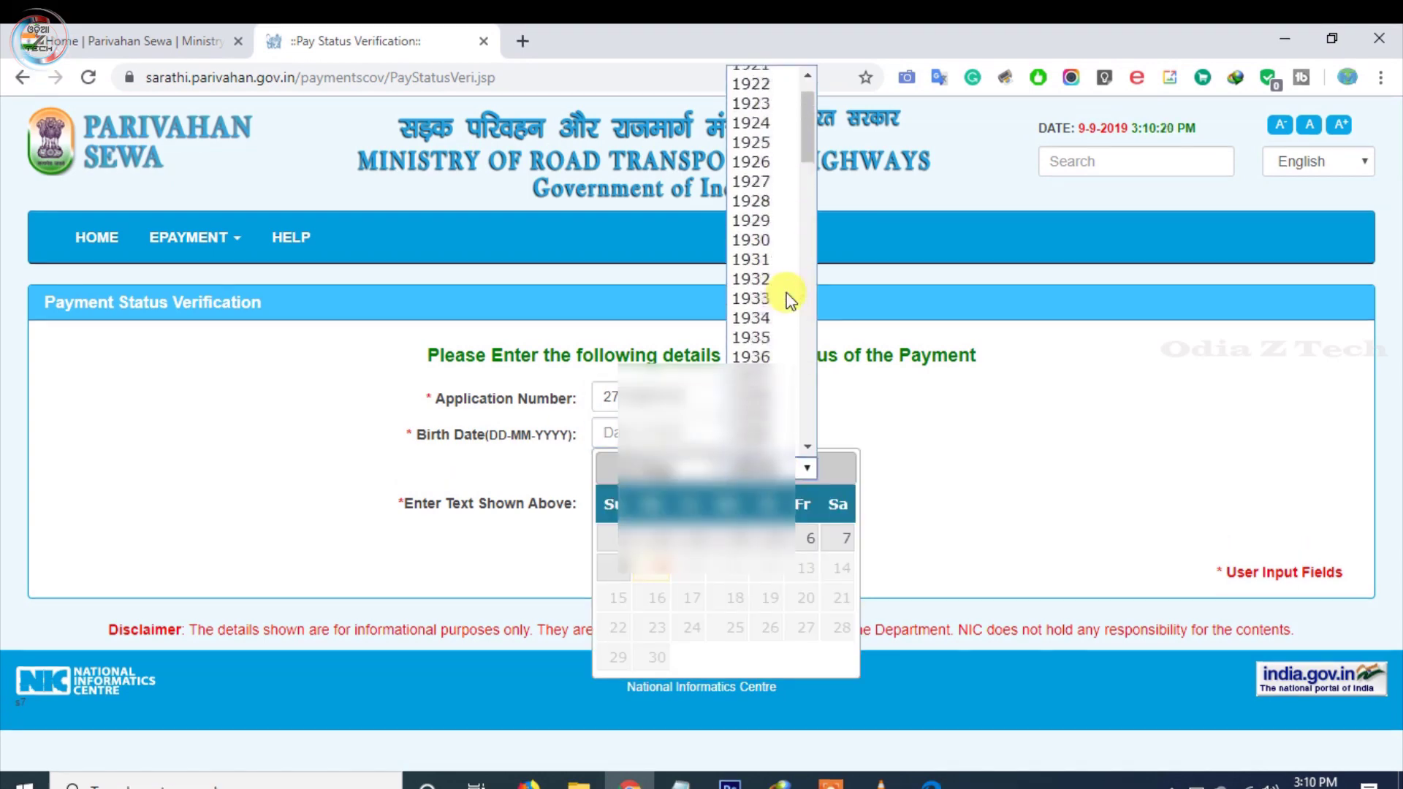
scroll(787, 272, down, 10)
scroll(789, 300, down, 2)
click(790, 298)
click(663, 469)
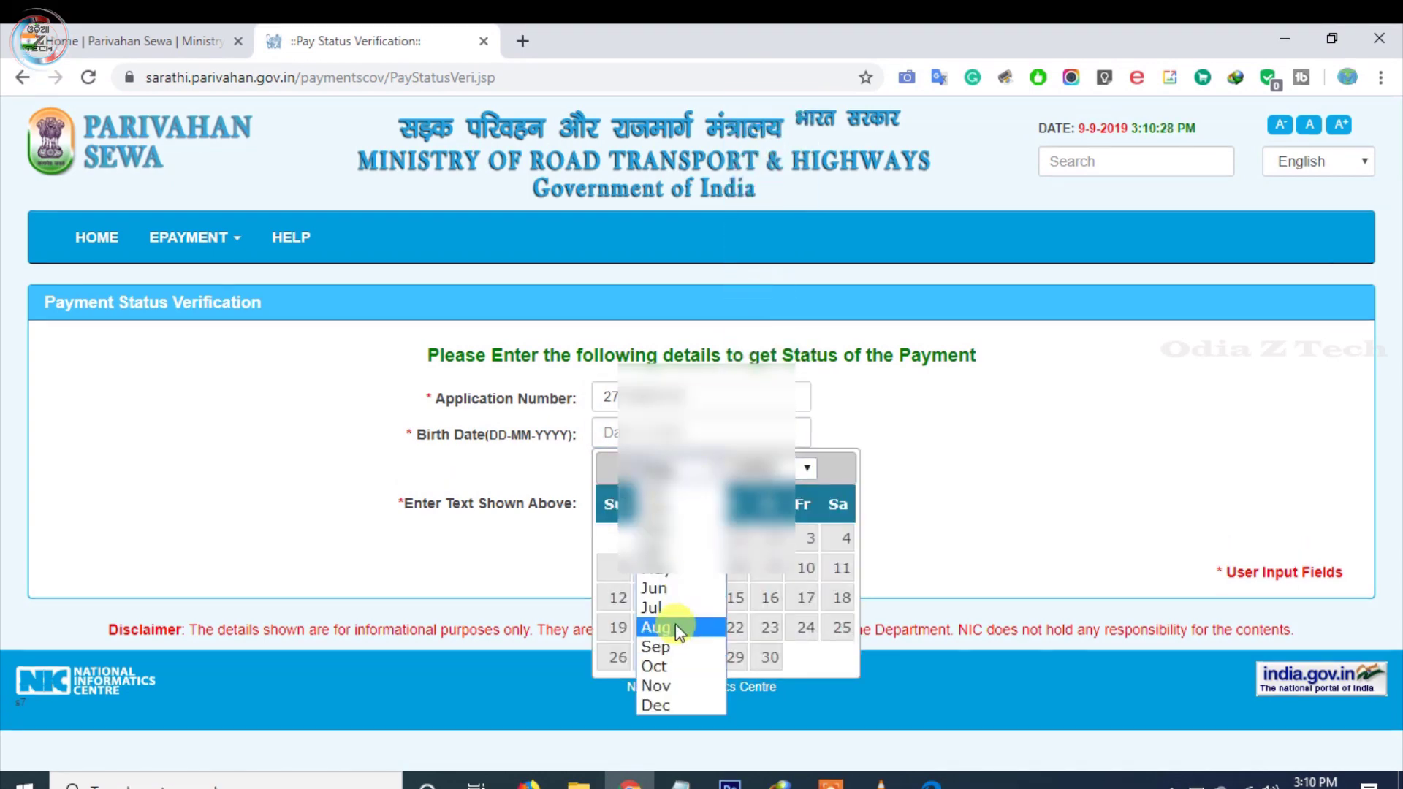
click(676, 623)
click(698, 621)
click(691, 497)
text(GRFY51)
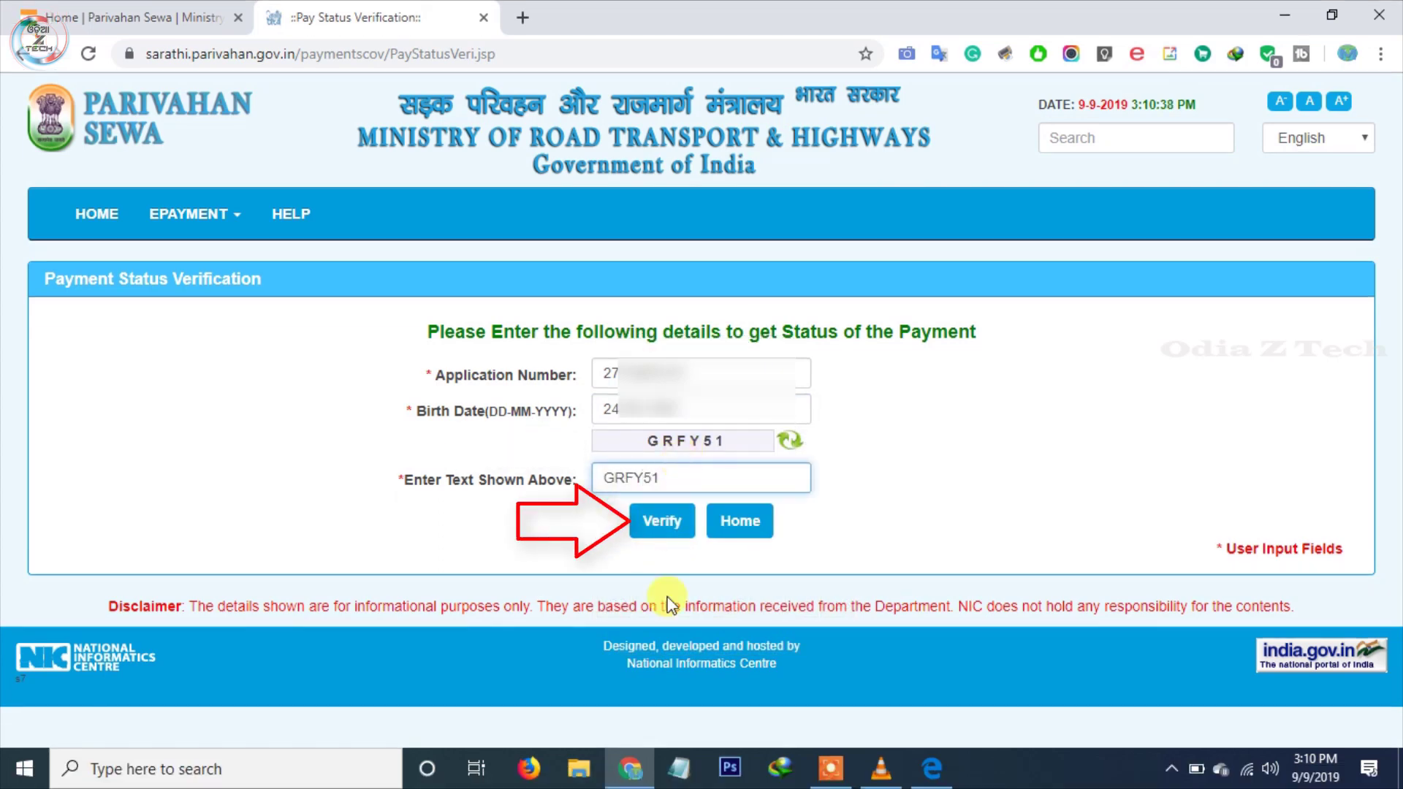
click(660, 524)
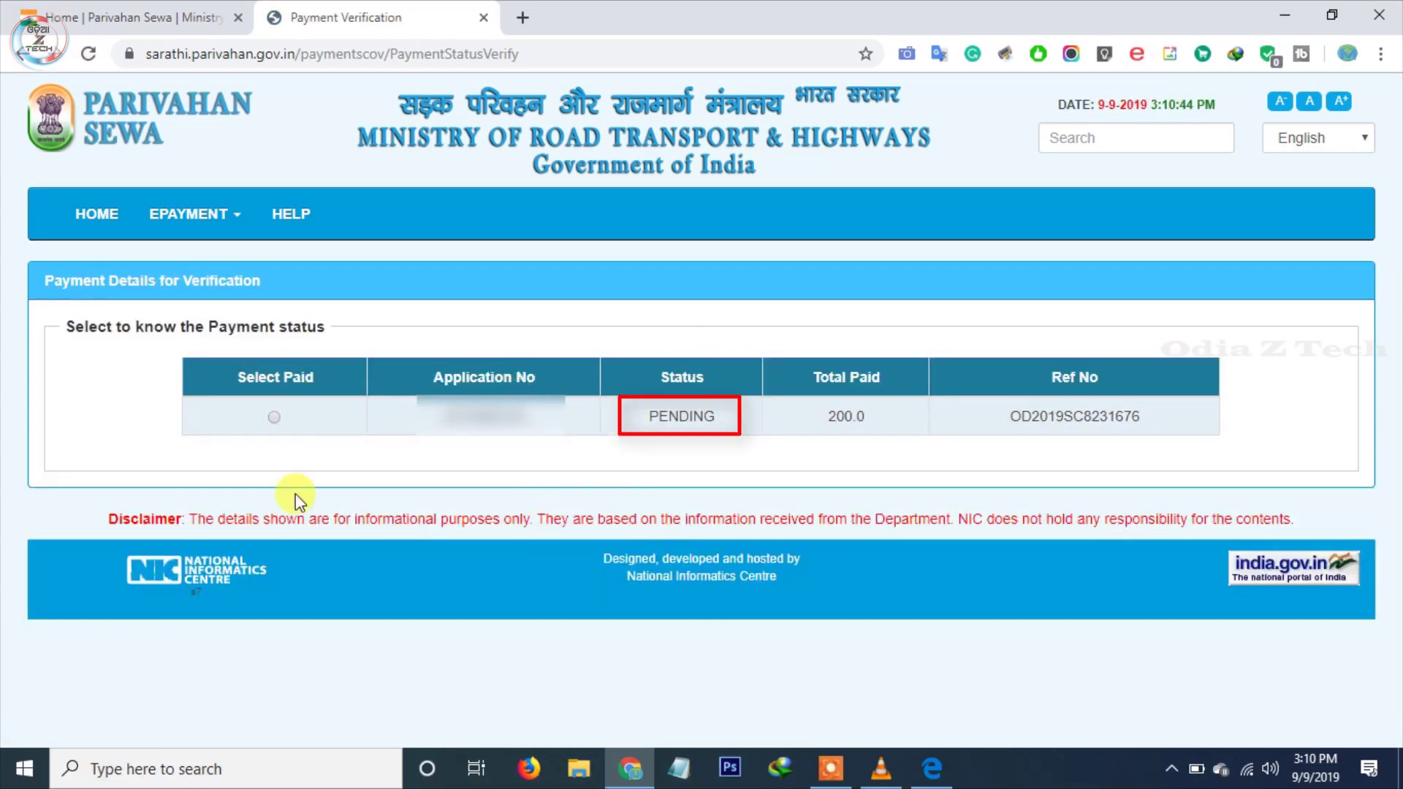
Select the paid record, read the Payment Pending acknowledgement, and return to the Sarathi home page
click(274, 417)
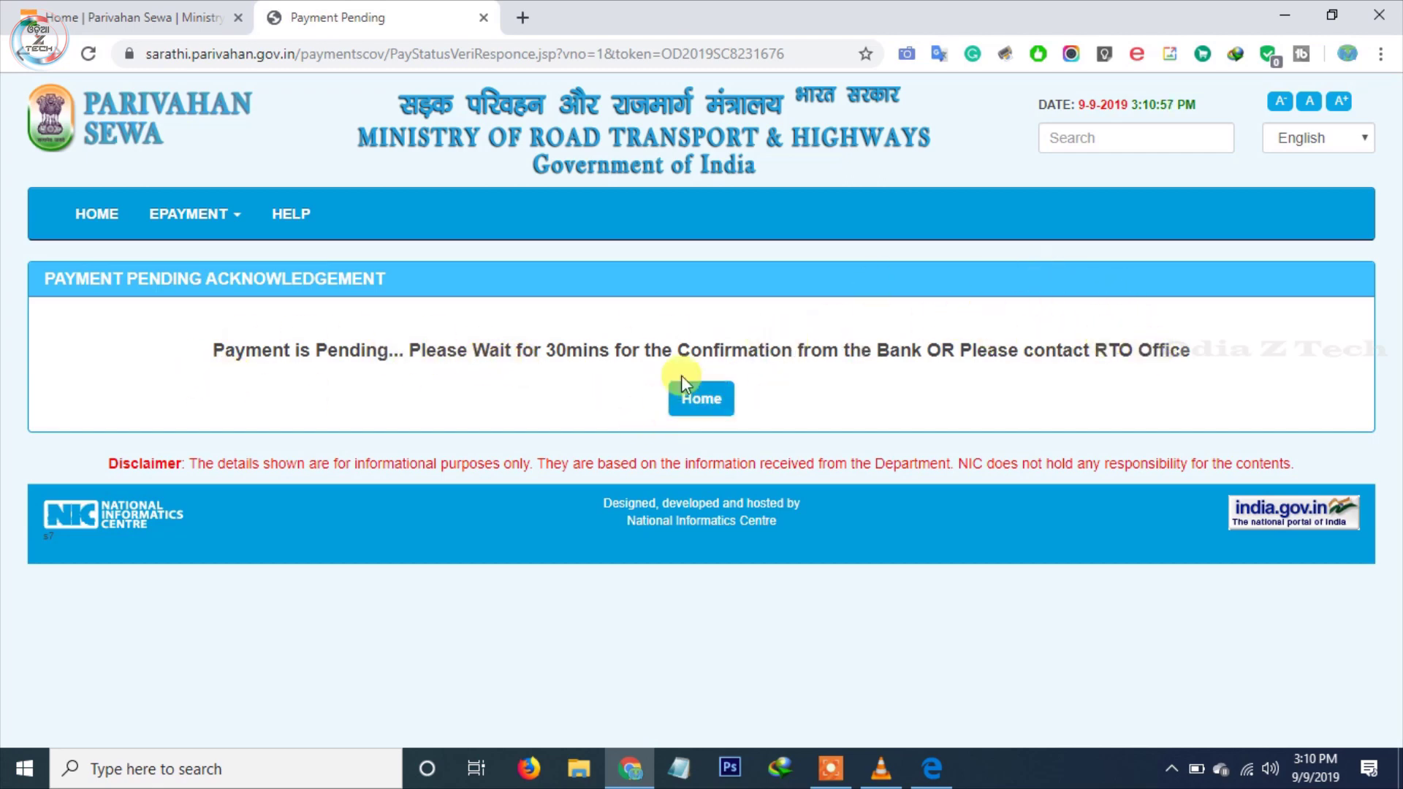
click(694, 414)
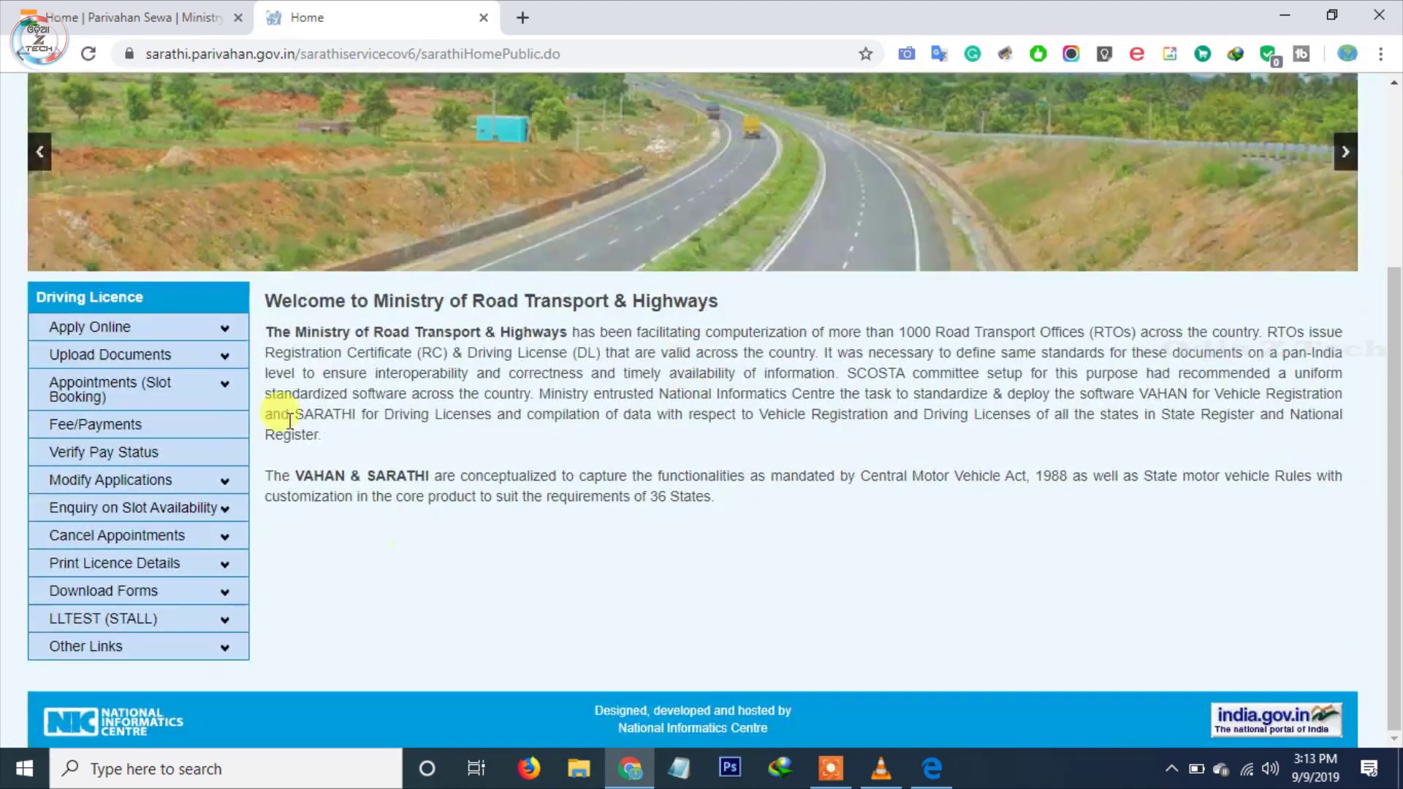
Submit the application and birth date under Upload Documents/Scanned Images, confirming no upload is required, then cancel
click(217, 358)
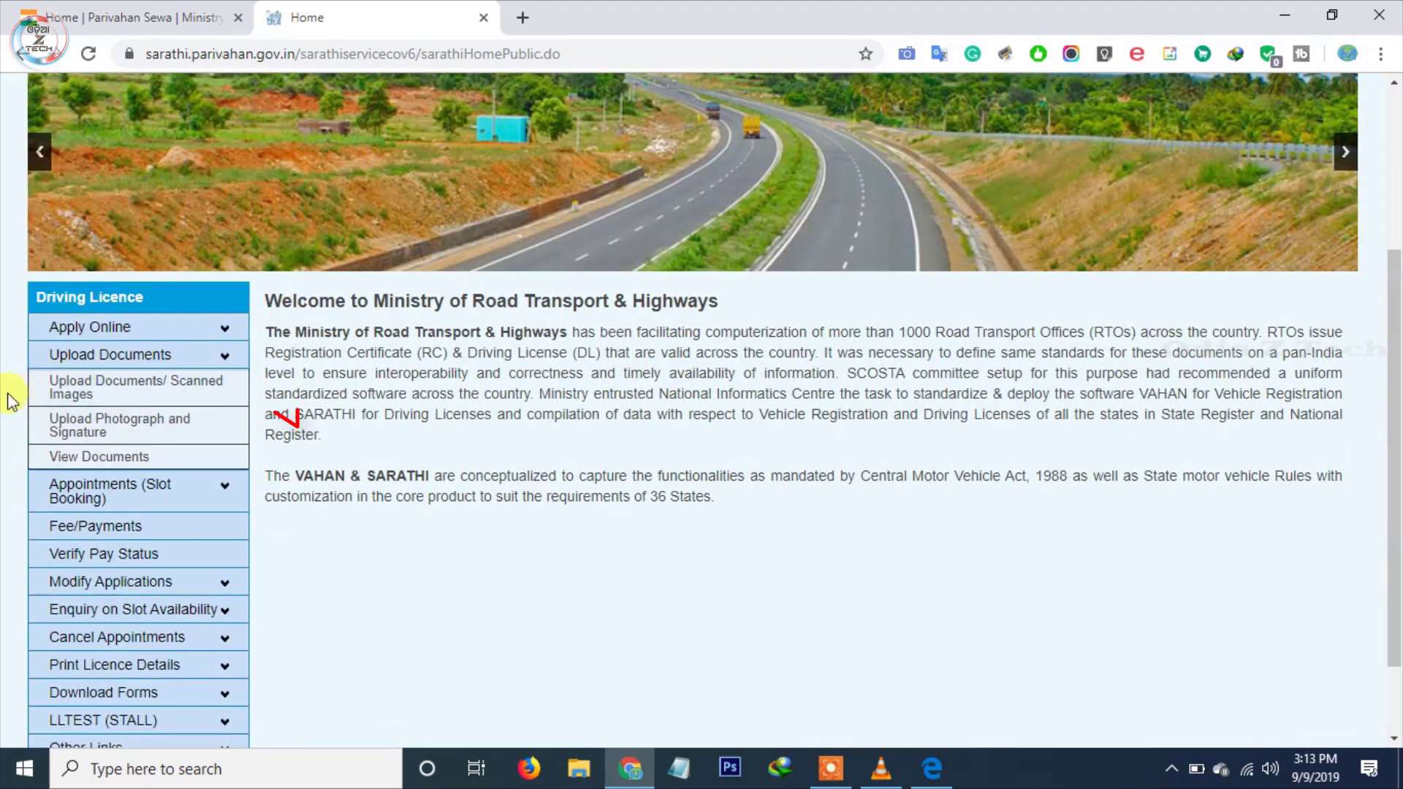
click(105, 395)
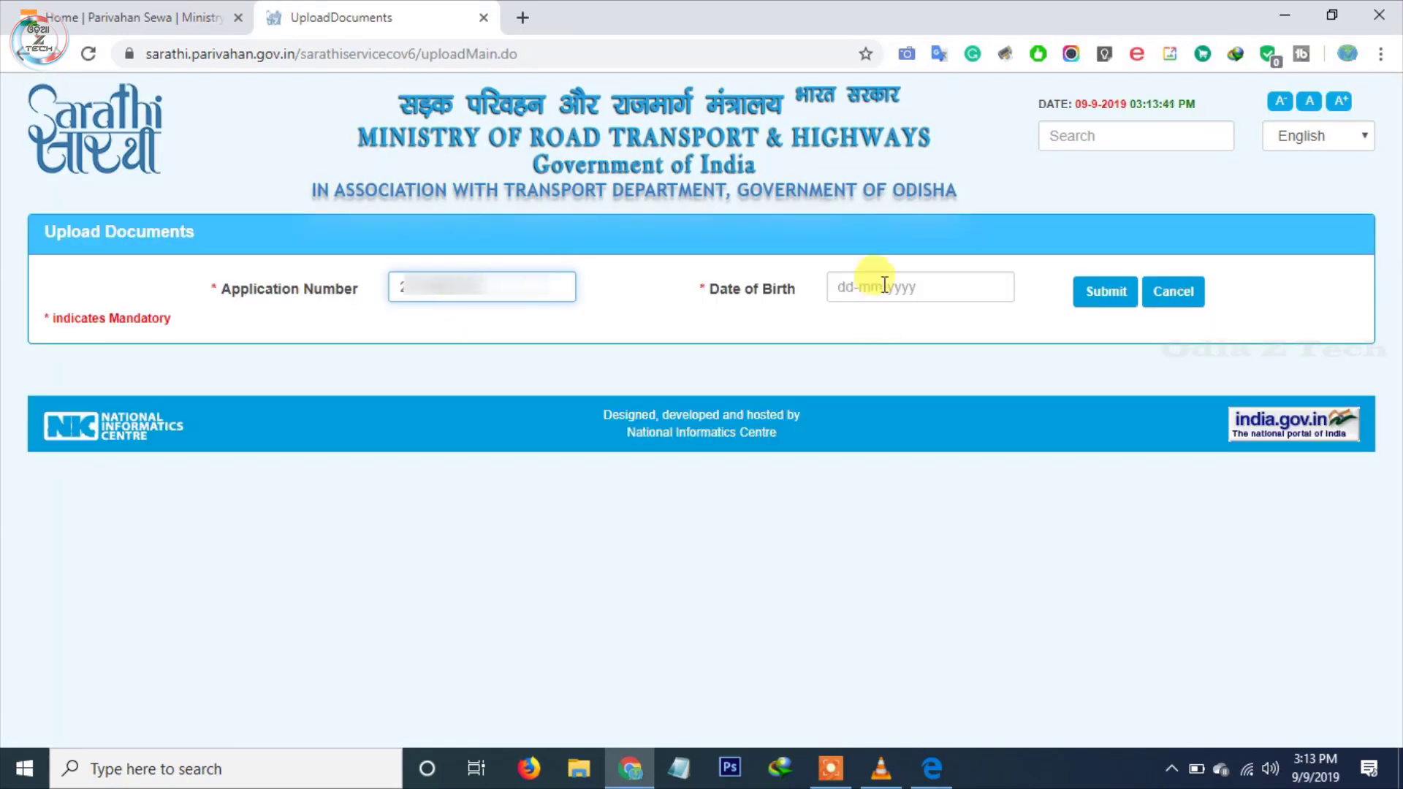
click(885, 285)
text(24)
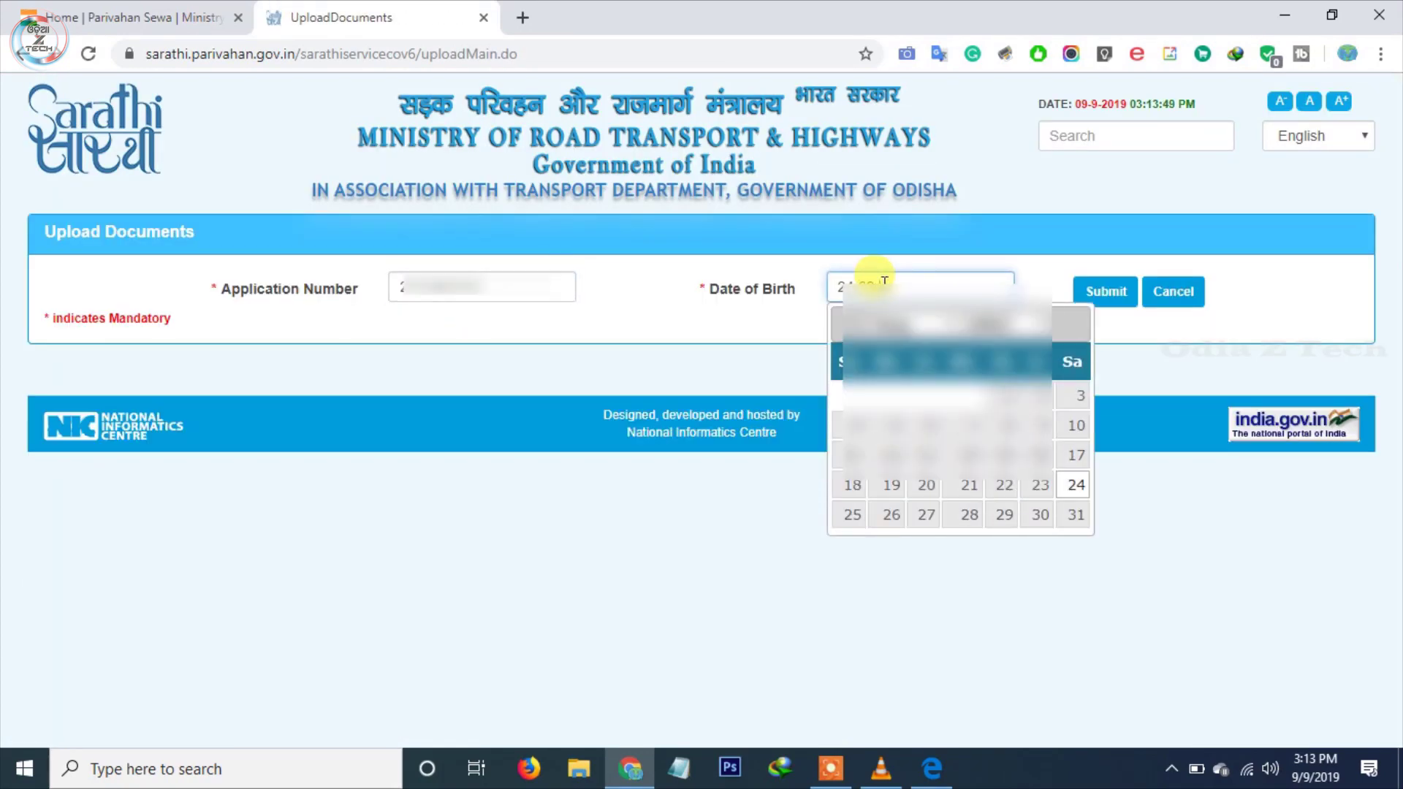
click(1102, 296)
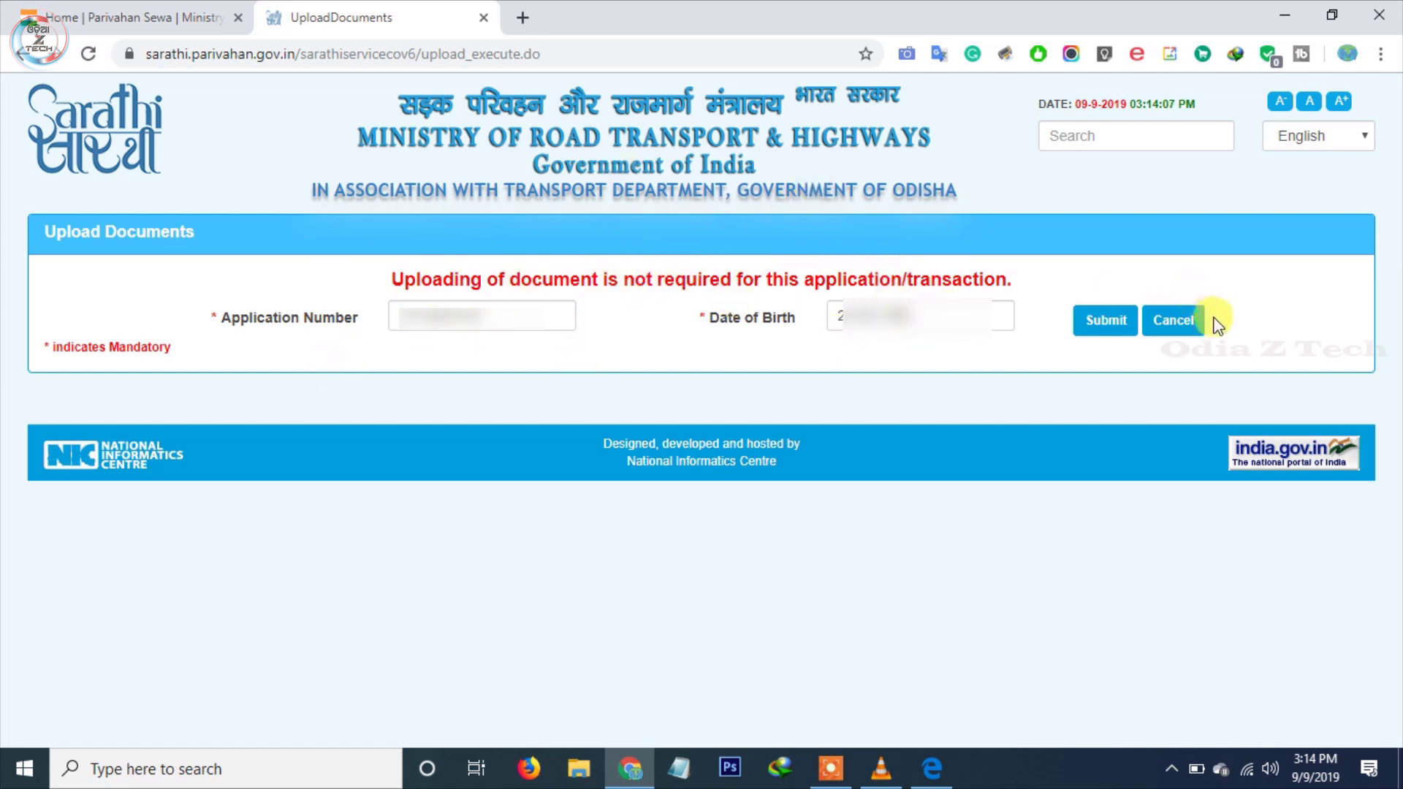
click(1178, 321)
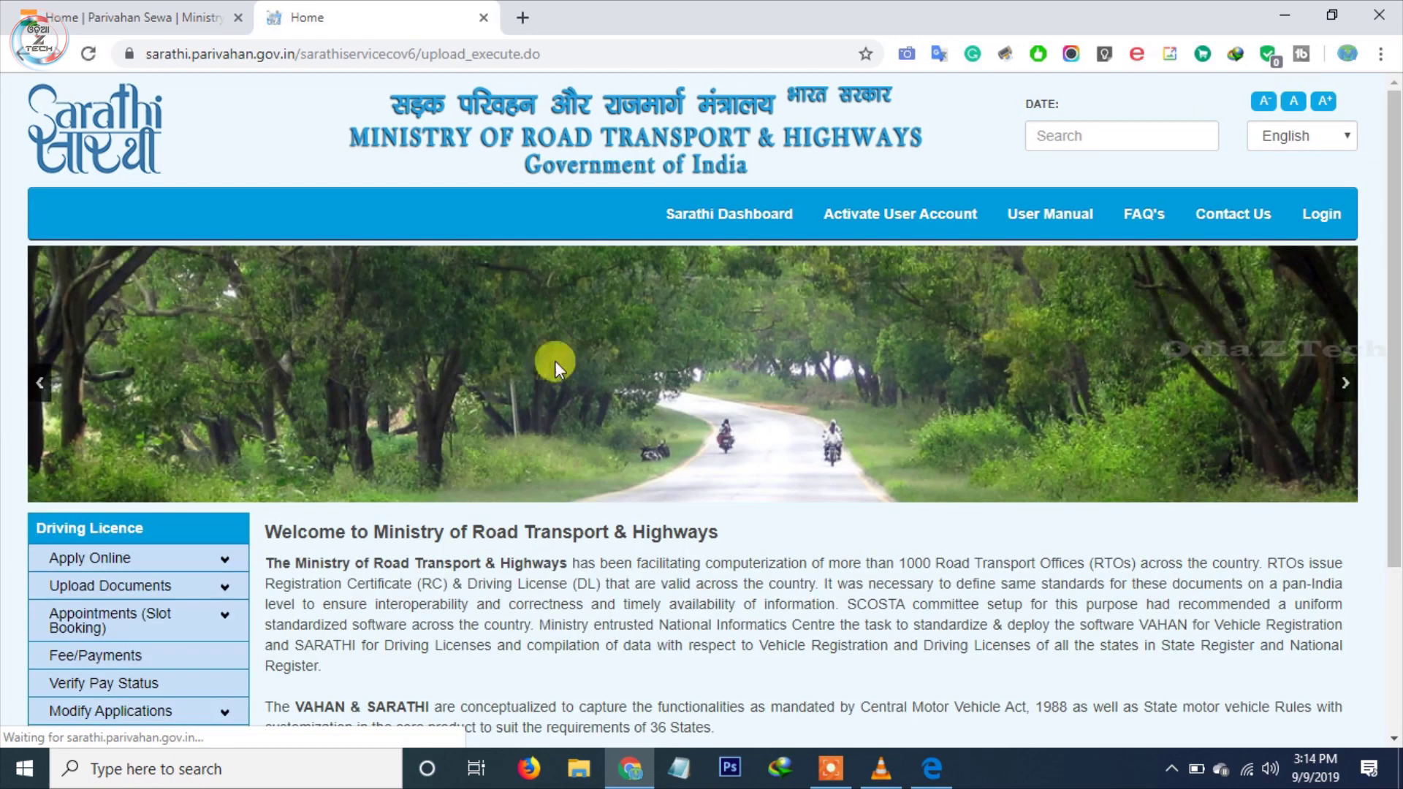
Open the Upload Photograph and Signature page under Upload Documents
scroll(173, 553, down, 2)
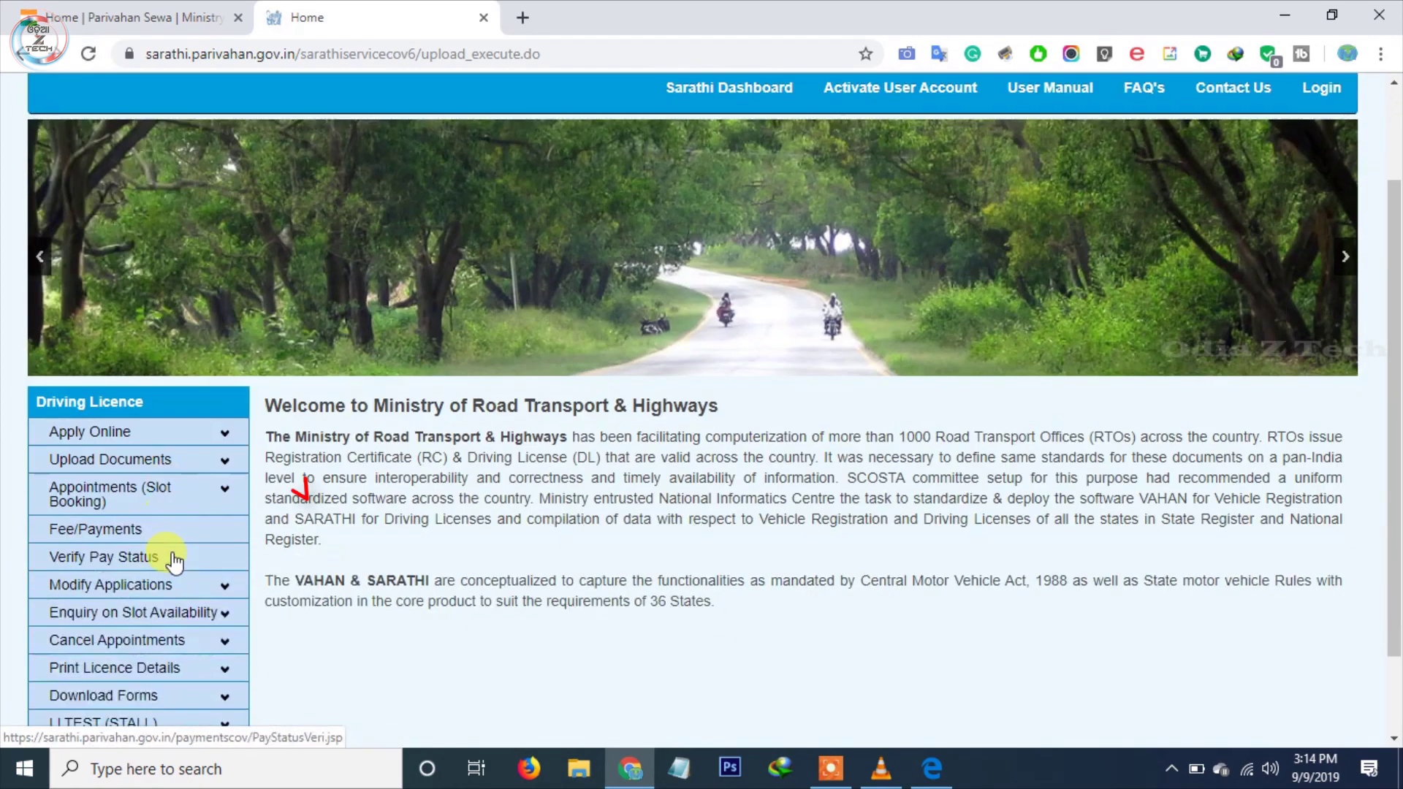
click(131, 465)
scroll(131, 468, down, 1)
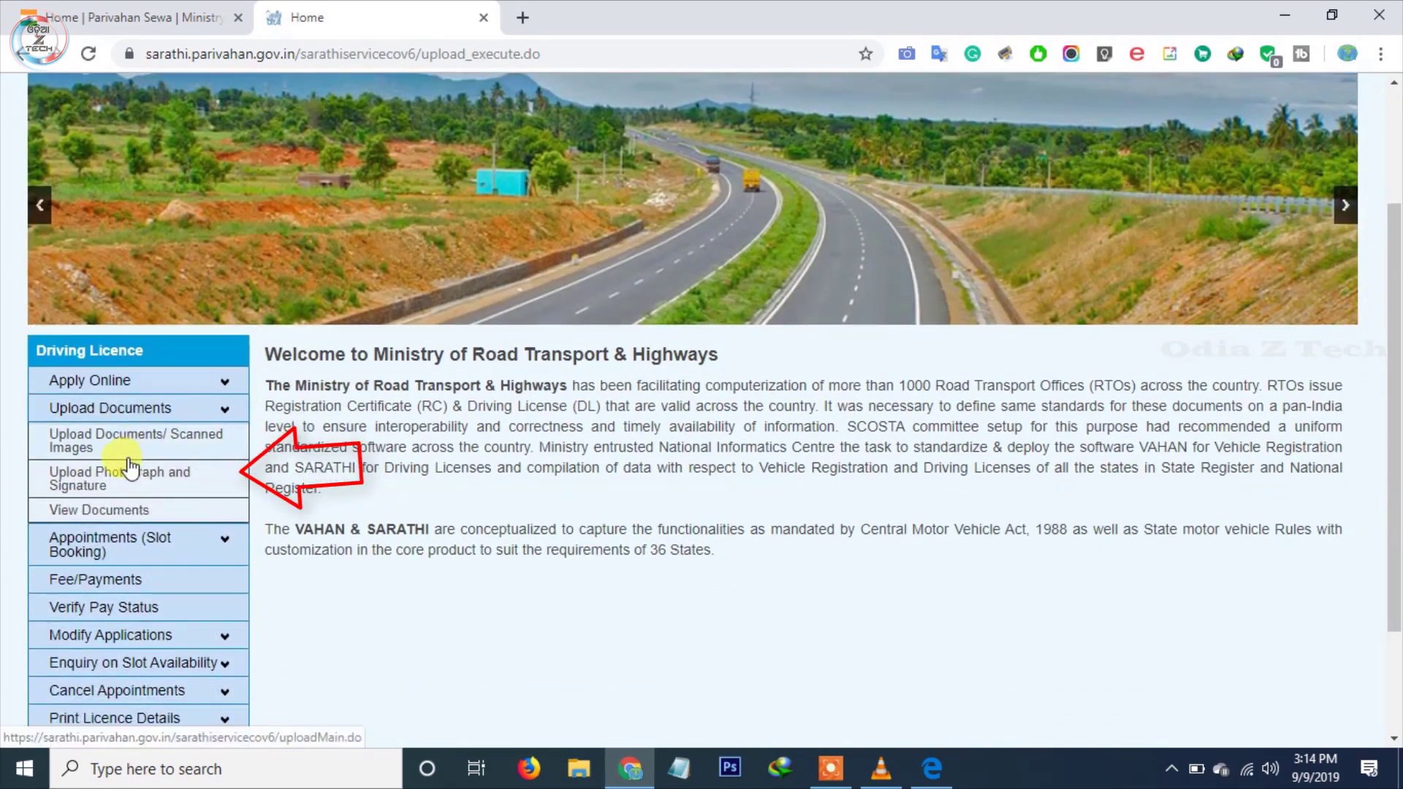
click(85, 480)
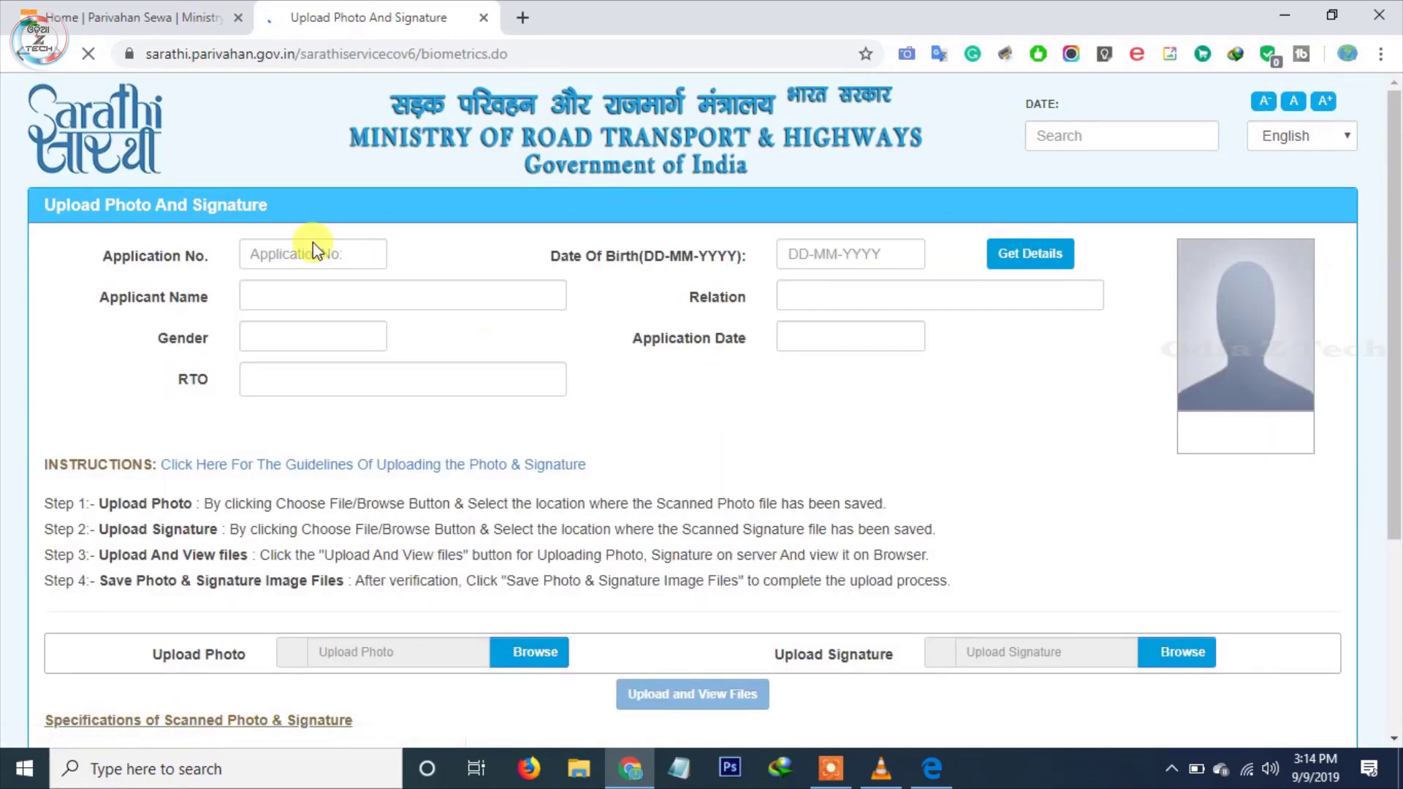
Enter the application number and birth date, fetch details, and review the photo/signature capture message
click(314, 254)
click(358, 298)
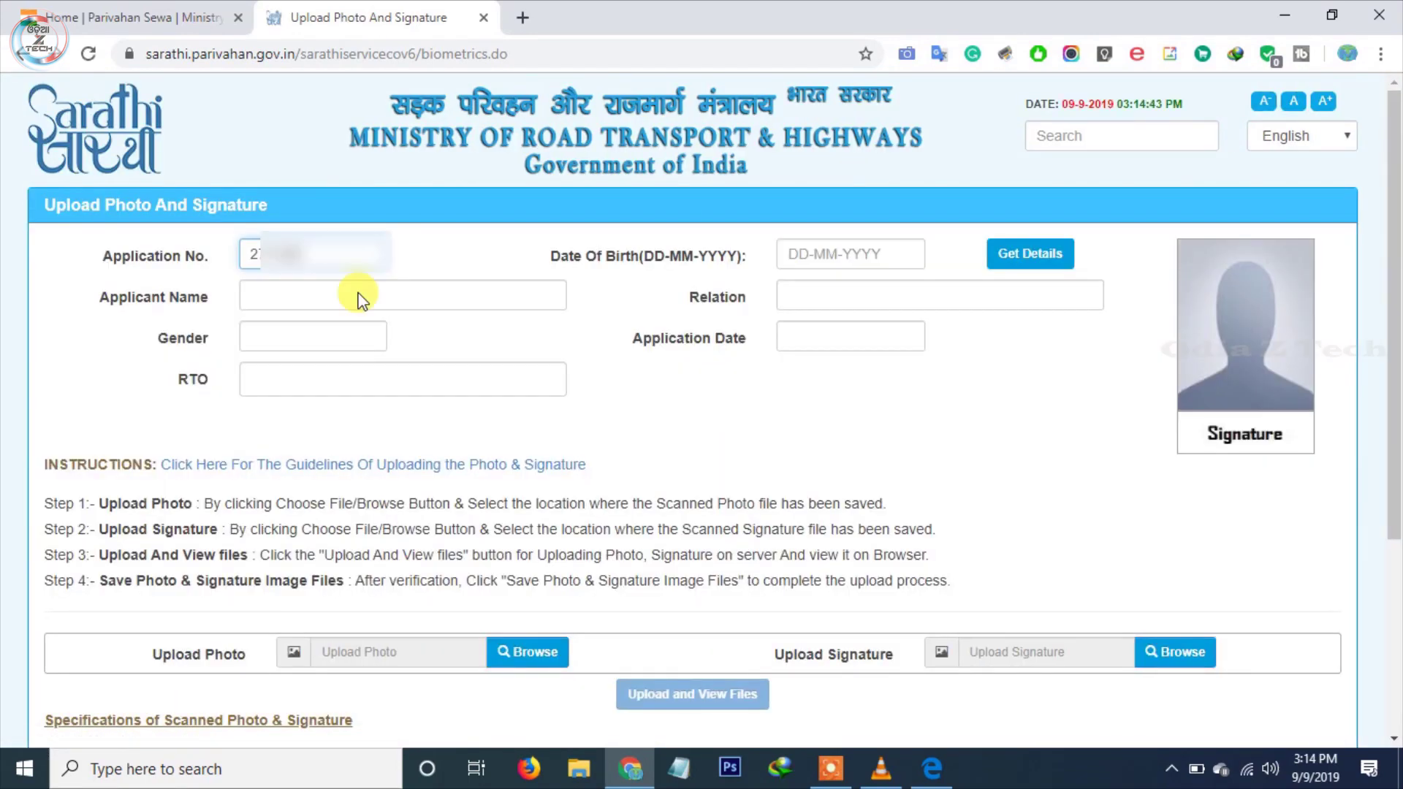
click(866, 256)
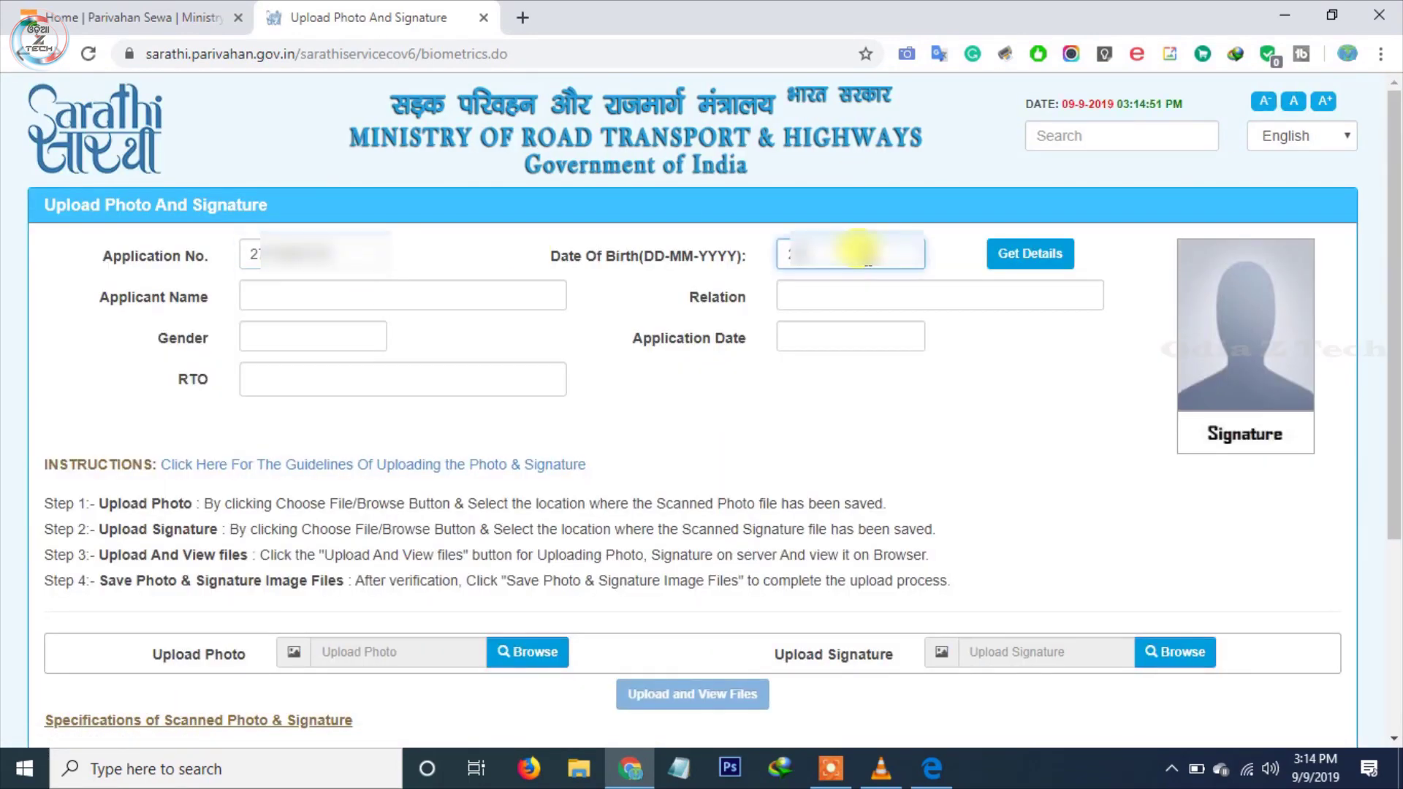
click(1061, 253)
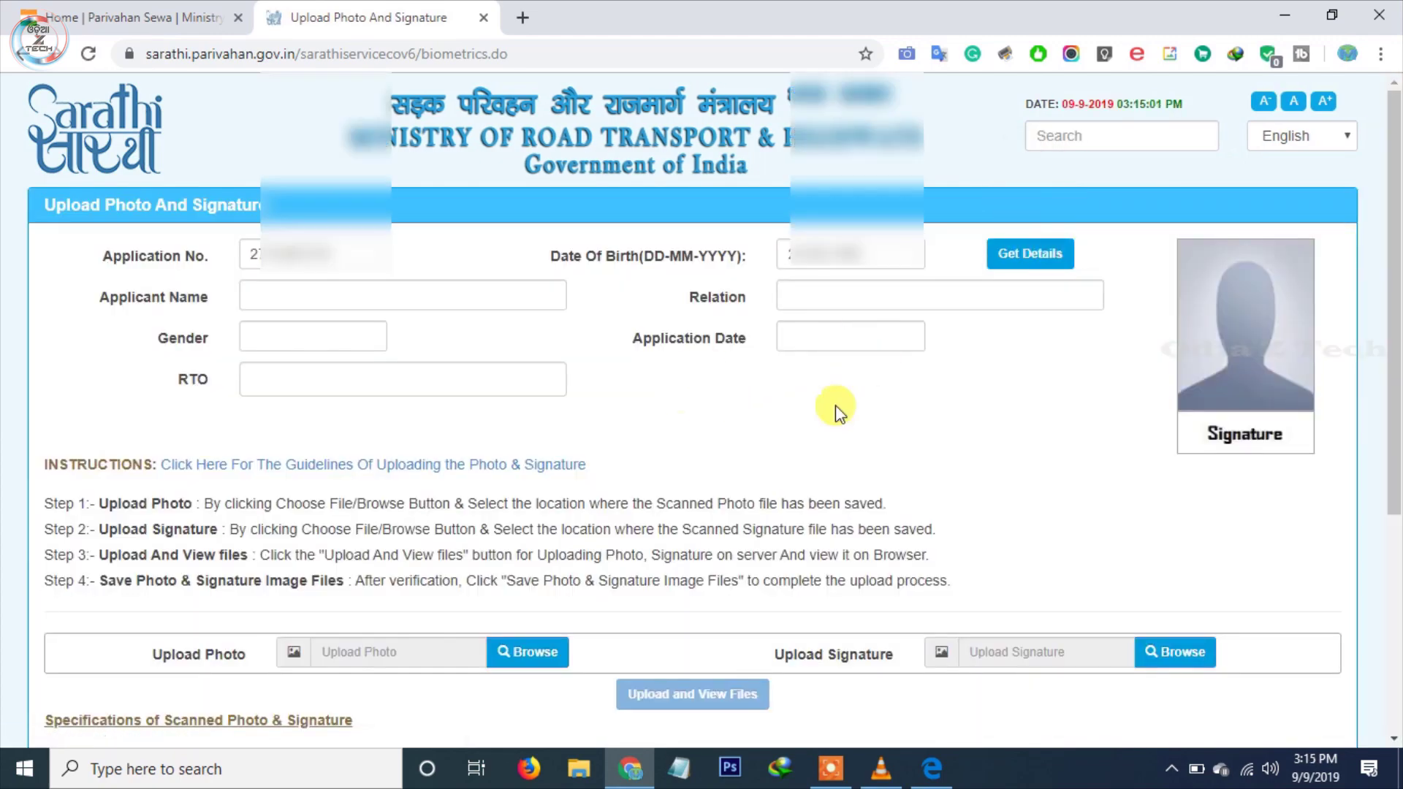
scroll(799, 416, down, 5)
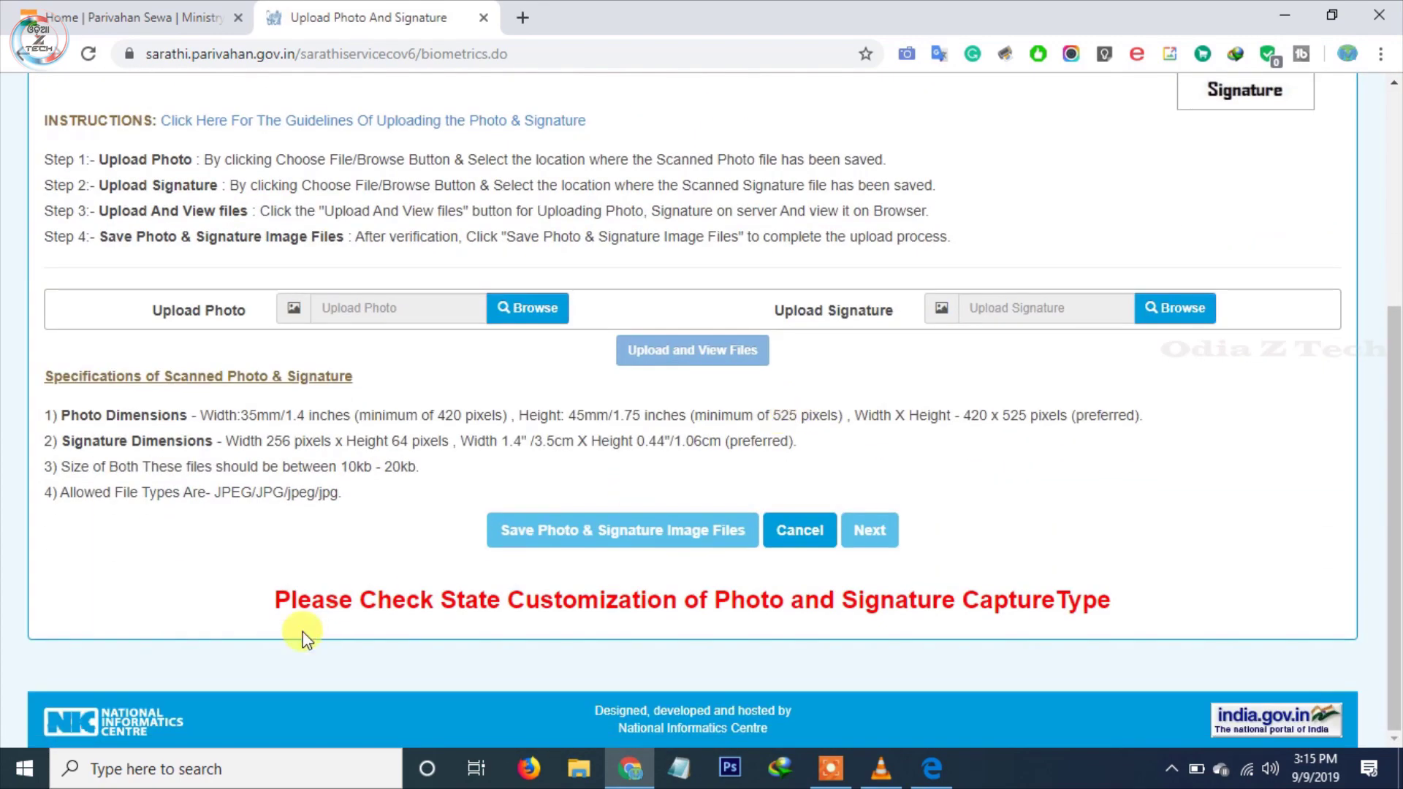
scroll(1027, 507, up, 3)
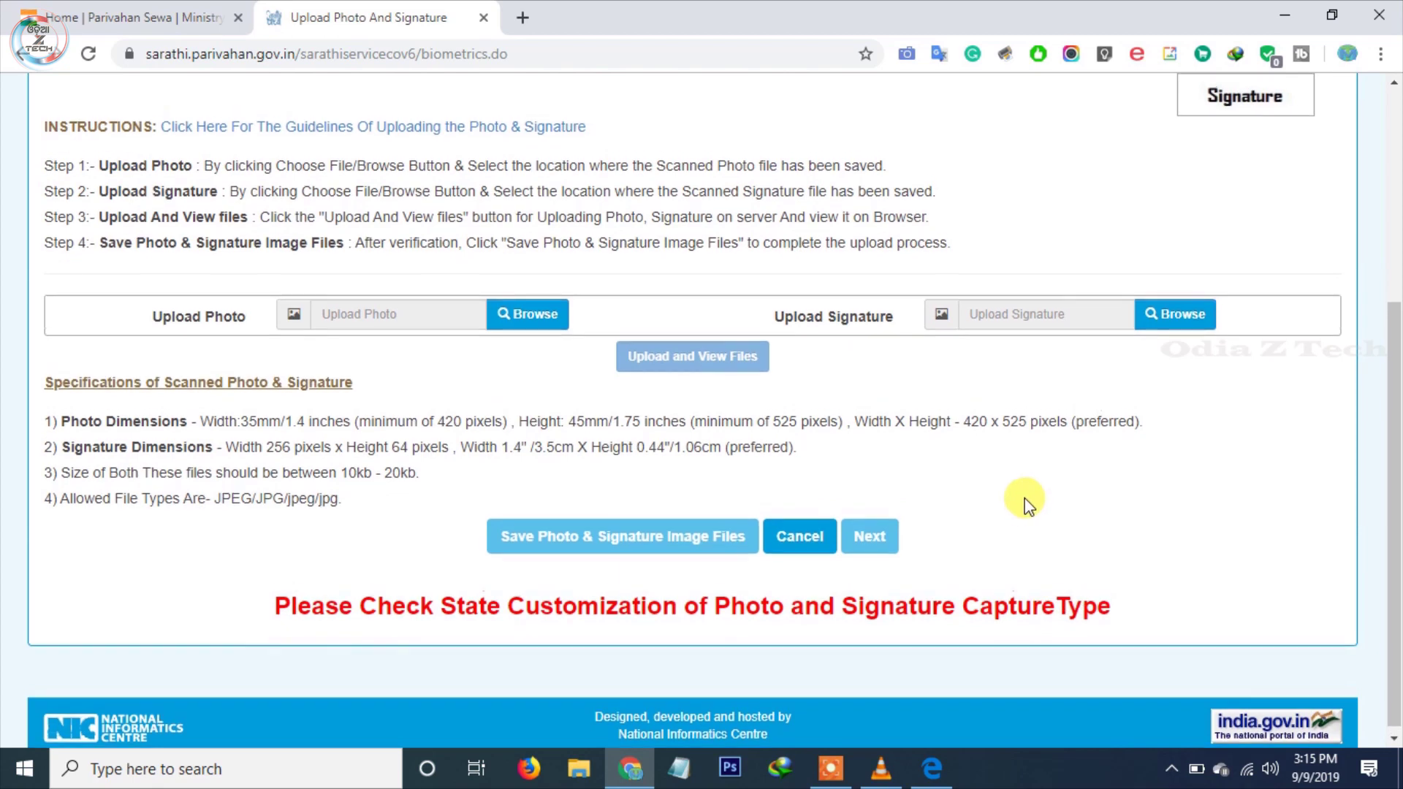
scroll(1023, 498, up, 2)
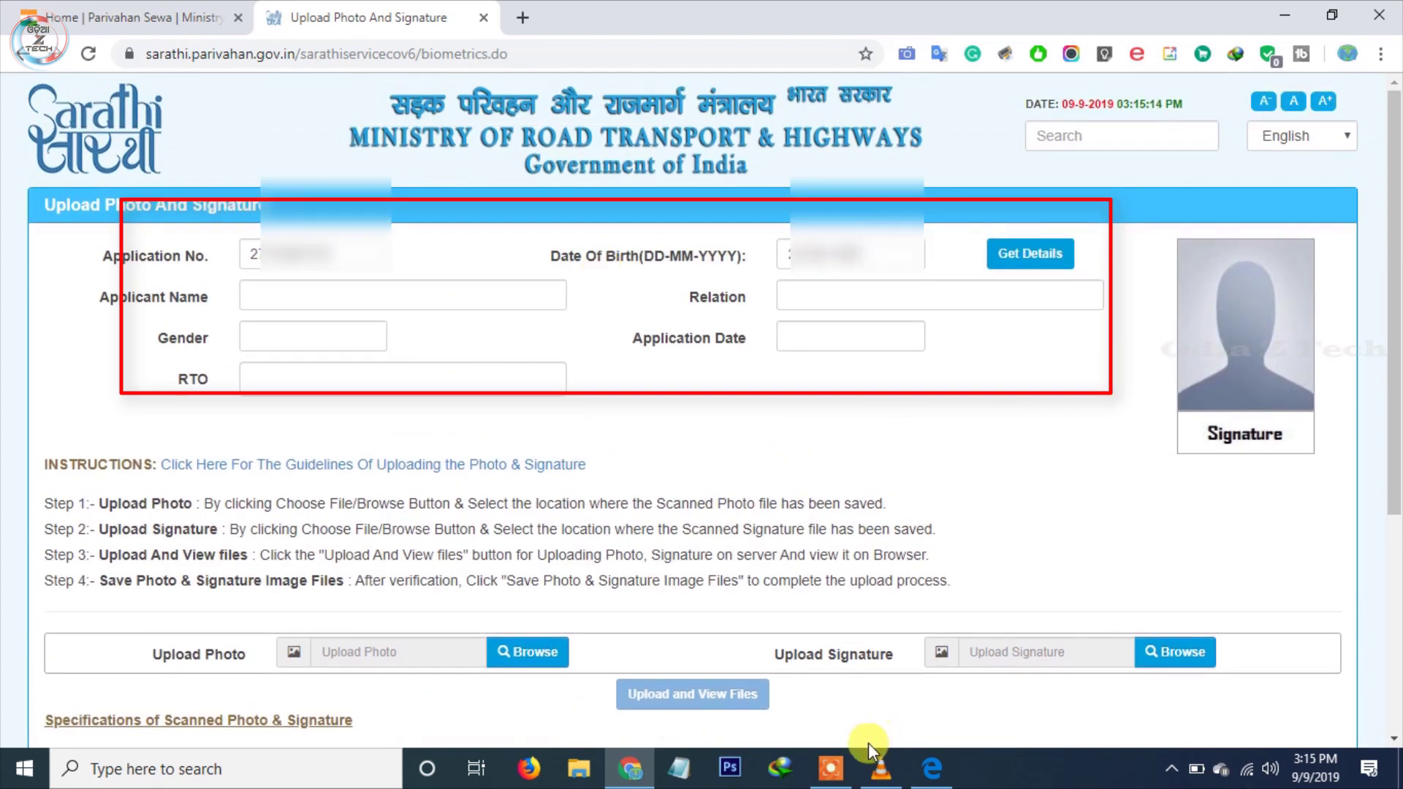
scroll(901, 577, down, 3)
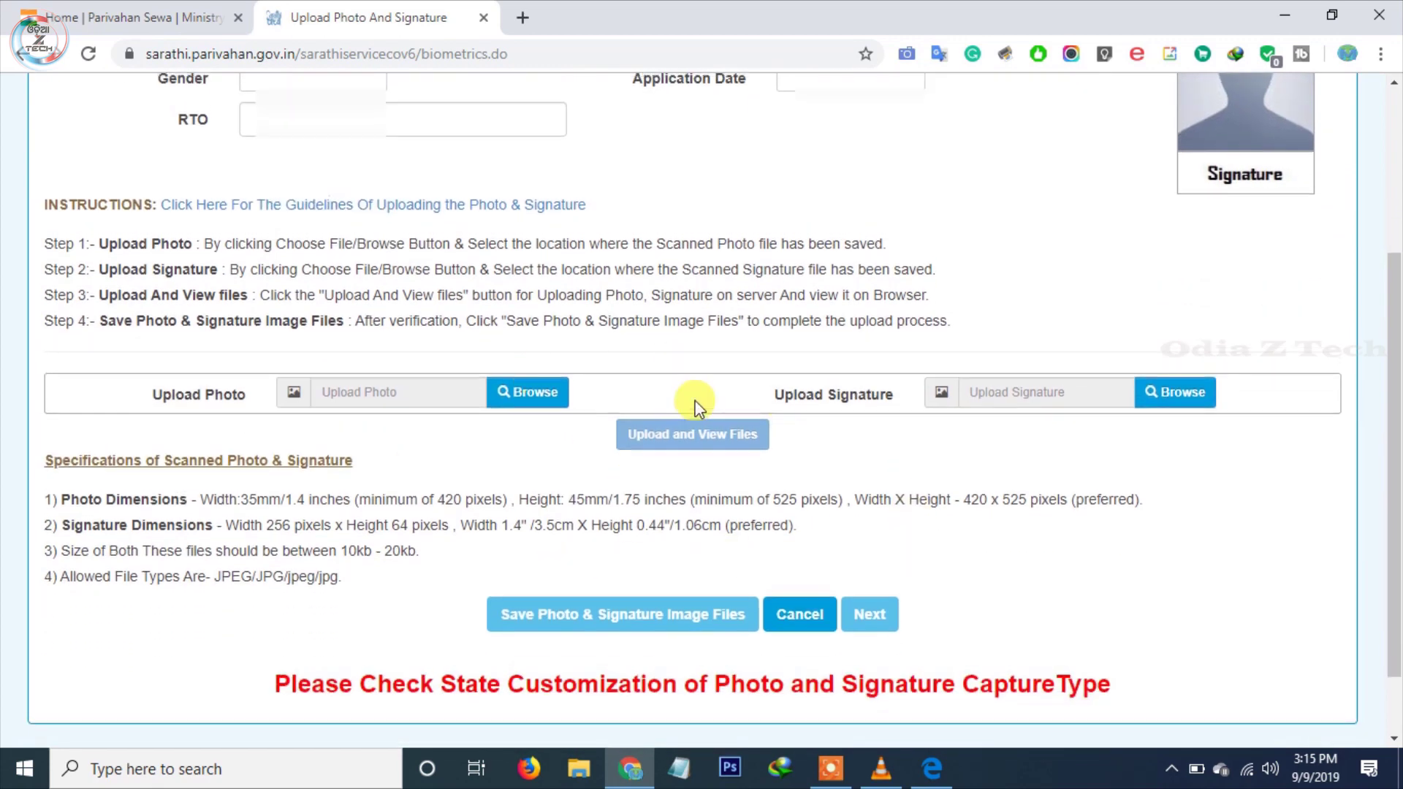
scroll(128, 246, up, 2)
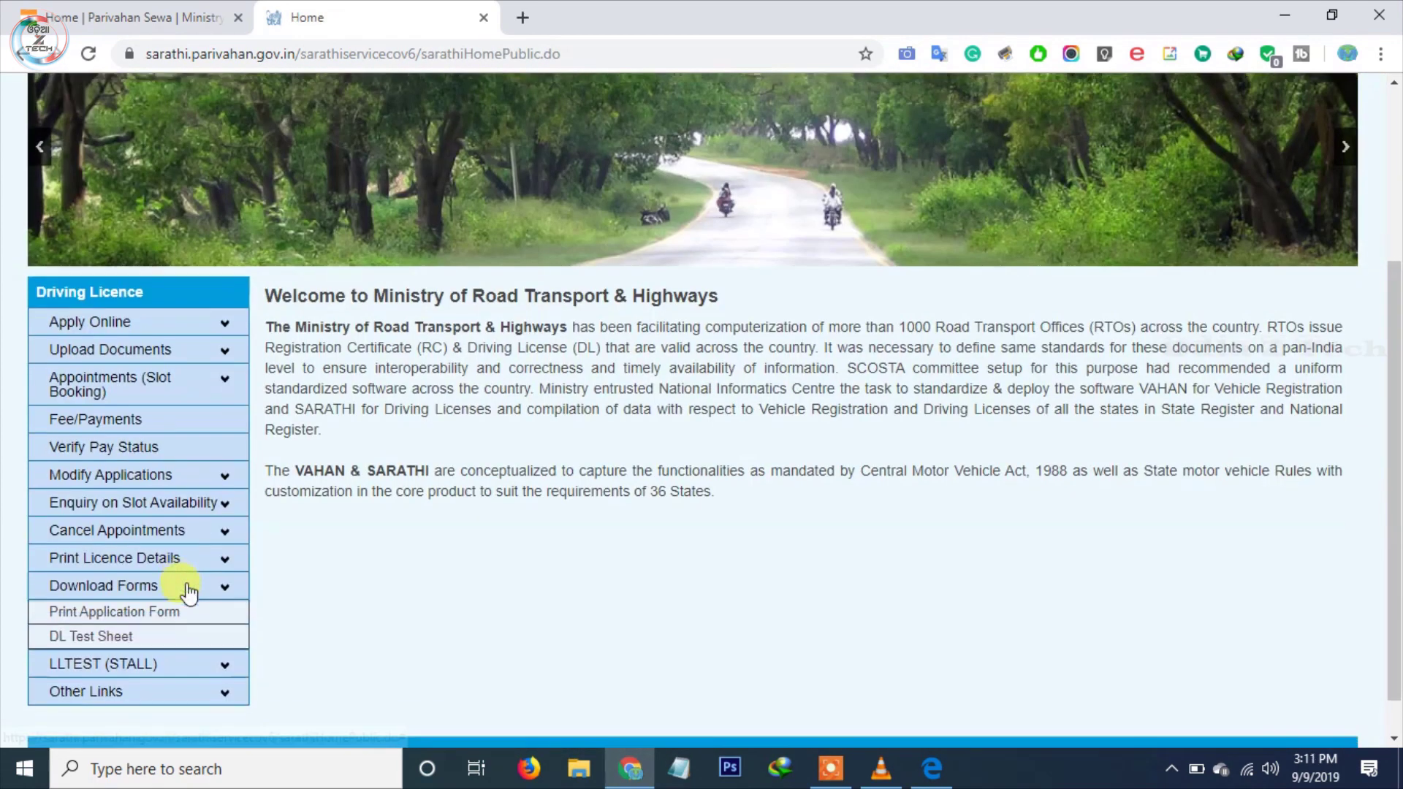
Open Print Application Form and pick the applicant's birth year, month and day
scroll(146, 581, down, 1)
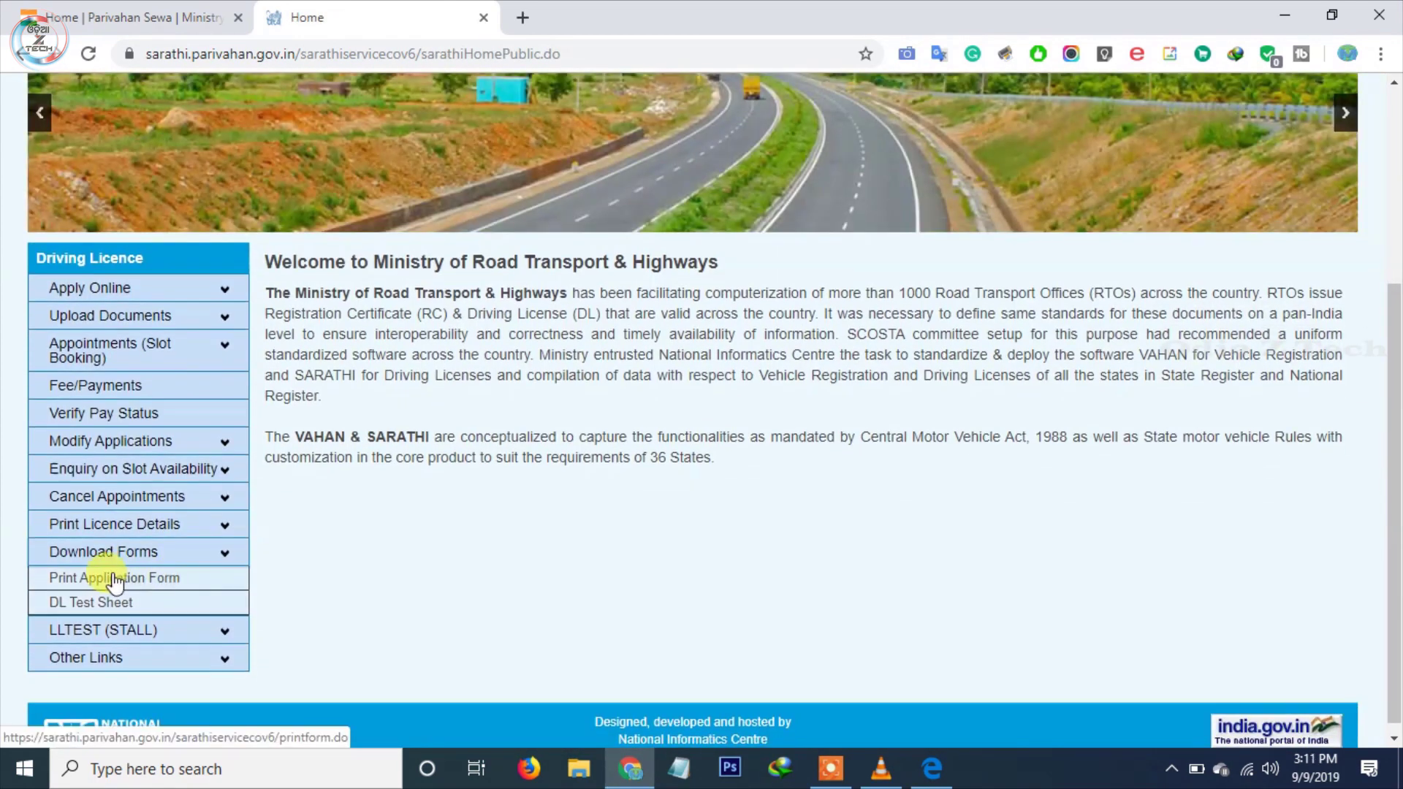
click(111, 581)
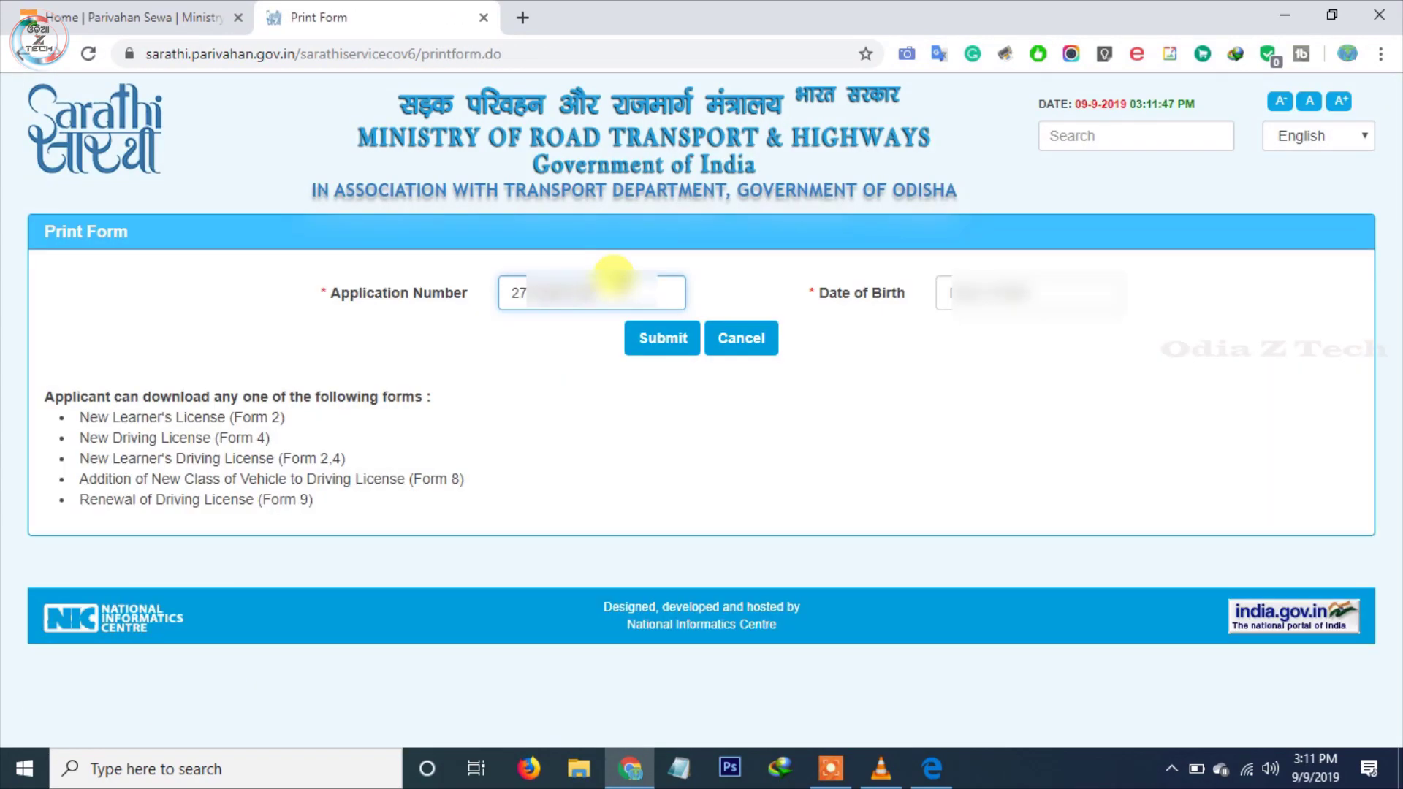
click(1031, 290)
click(1072, 332)
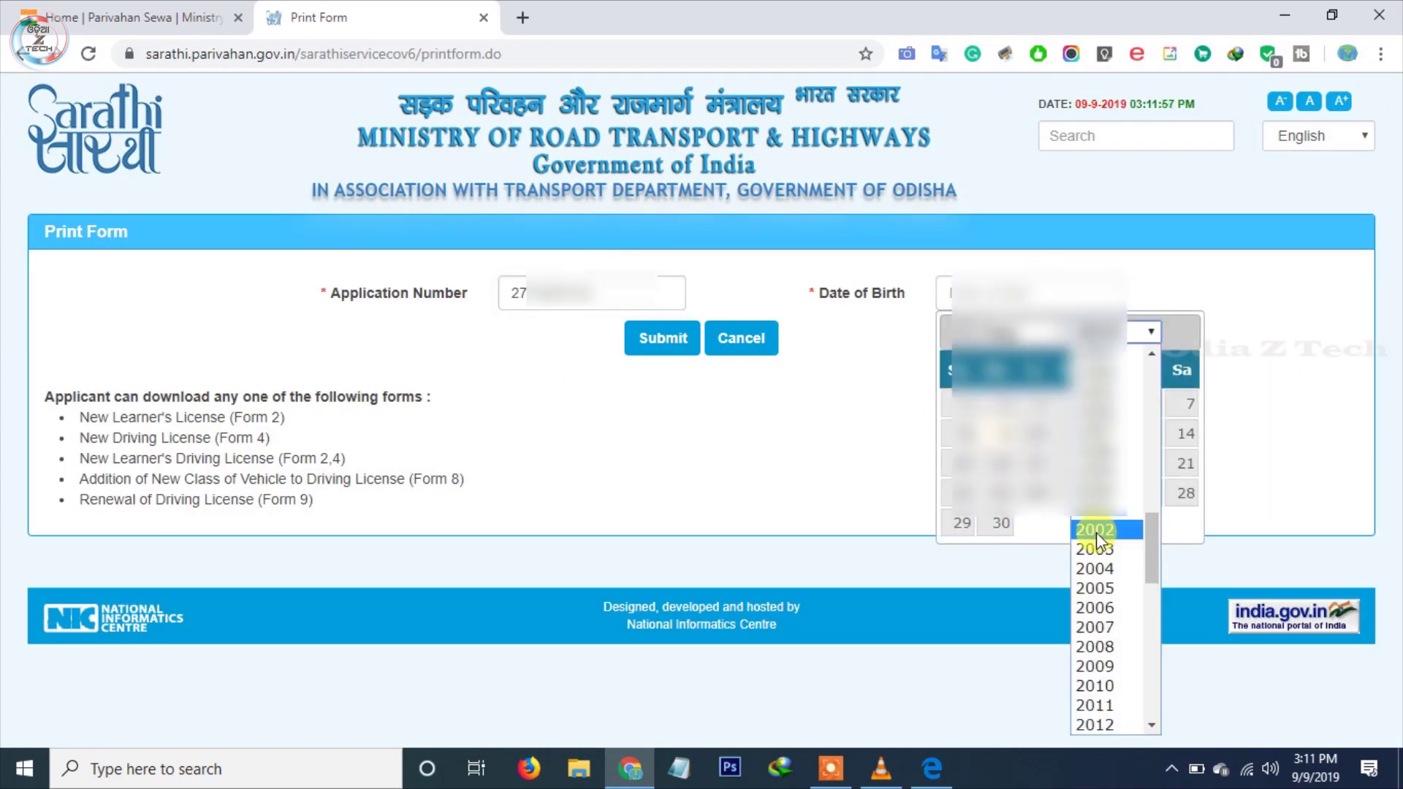
scroll(1096, 531, up, 2)
click(1096, 556)
click(1008, 333)
click(1011, 488)
click(1012, 488)
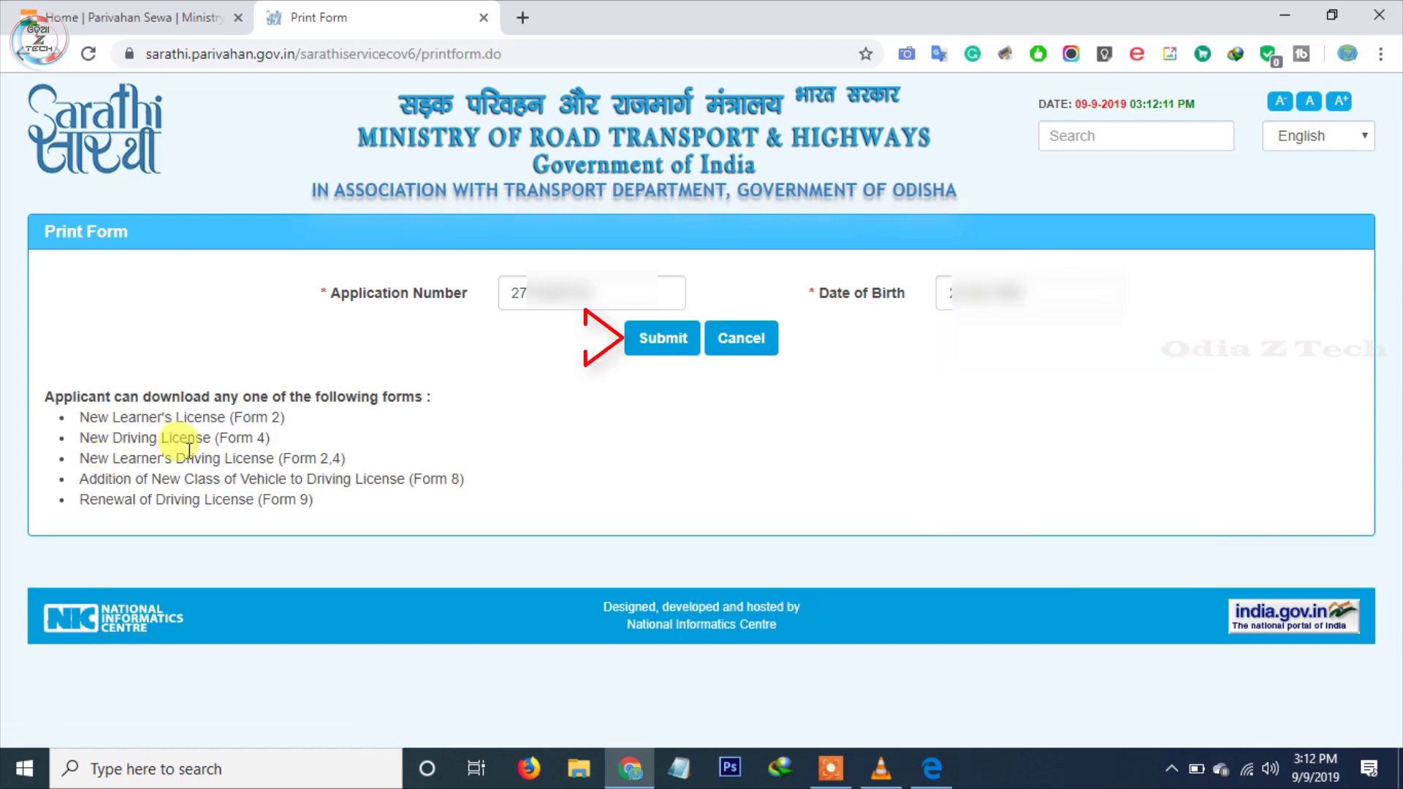
Submit the form request, download Form_2.pdf, and open it in Edge
click(678, 350)
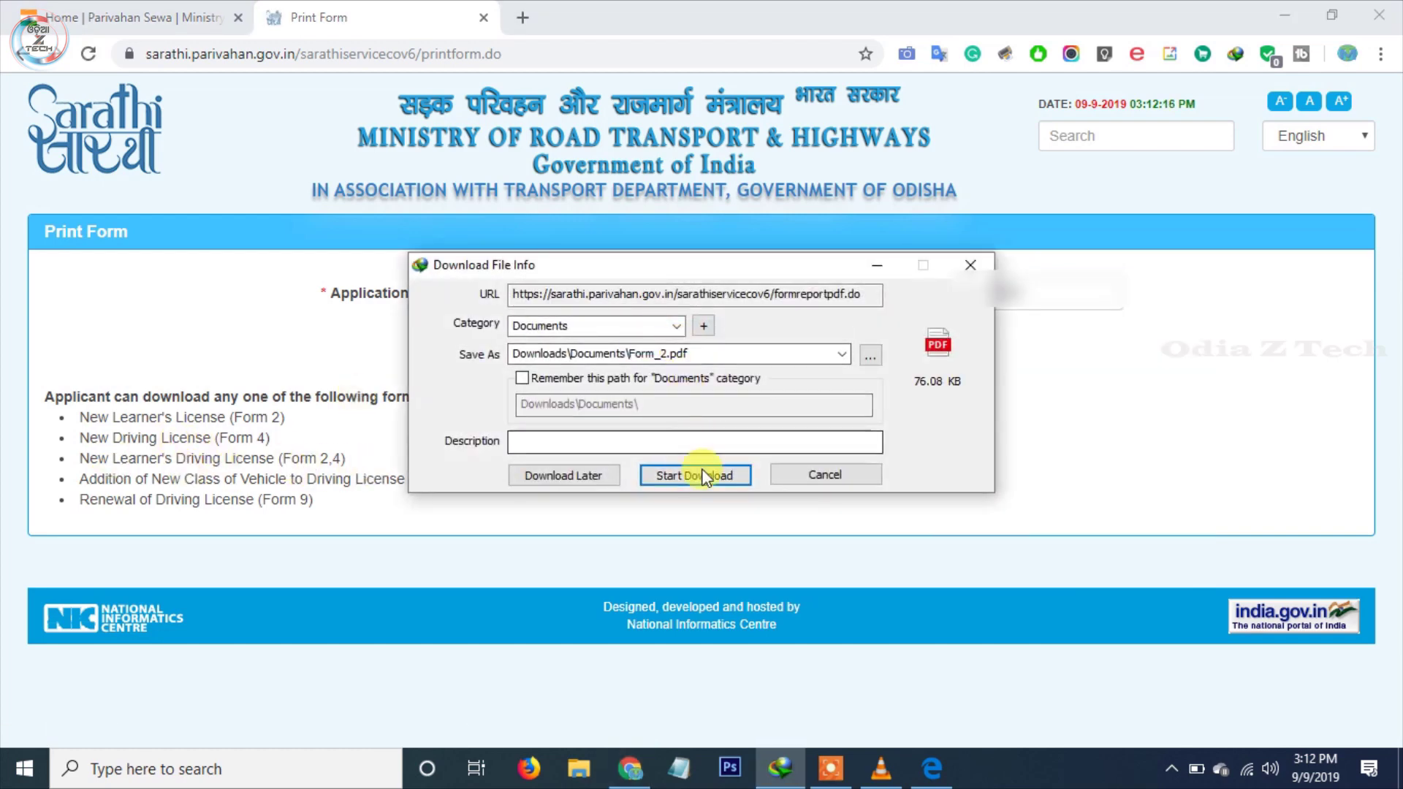
click(700, 474)
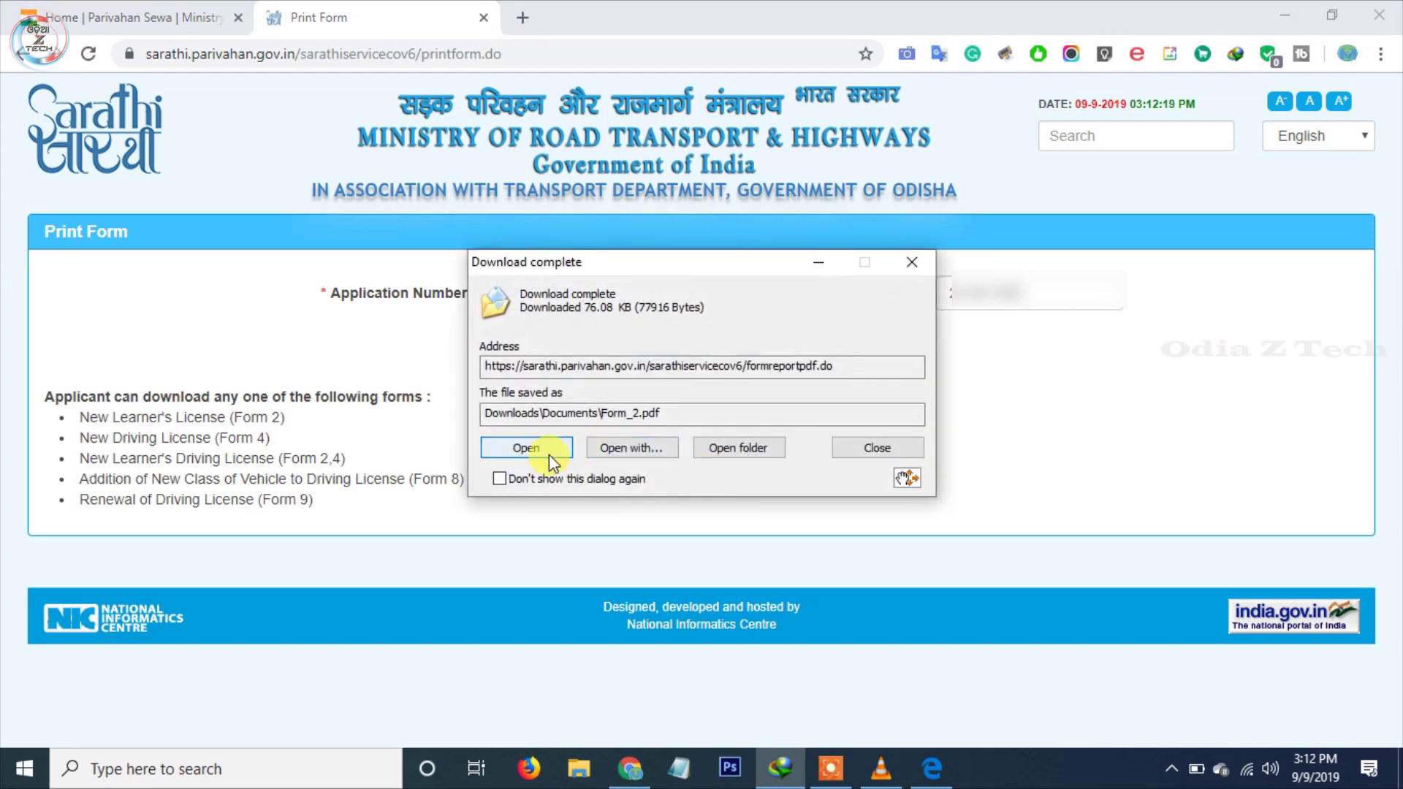
click(526, 447)
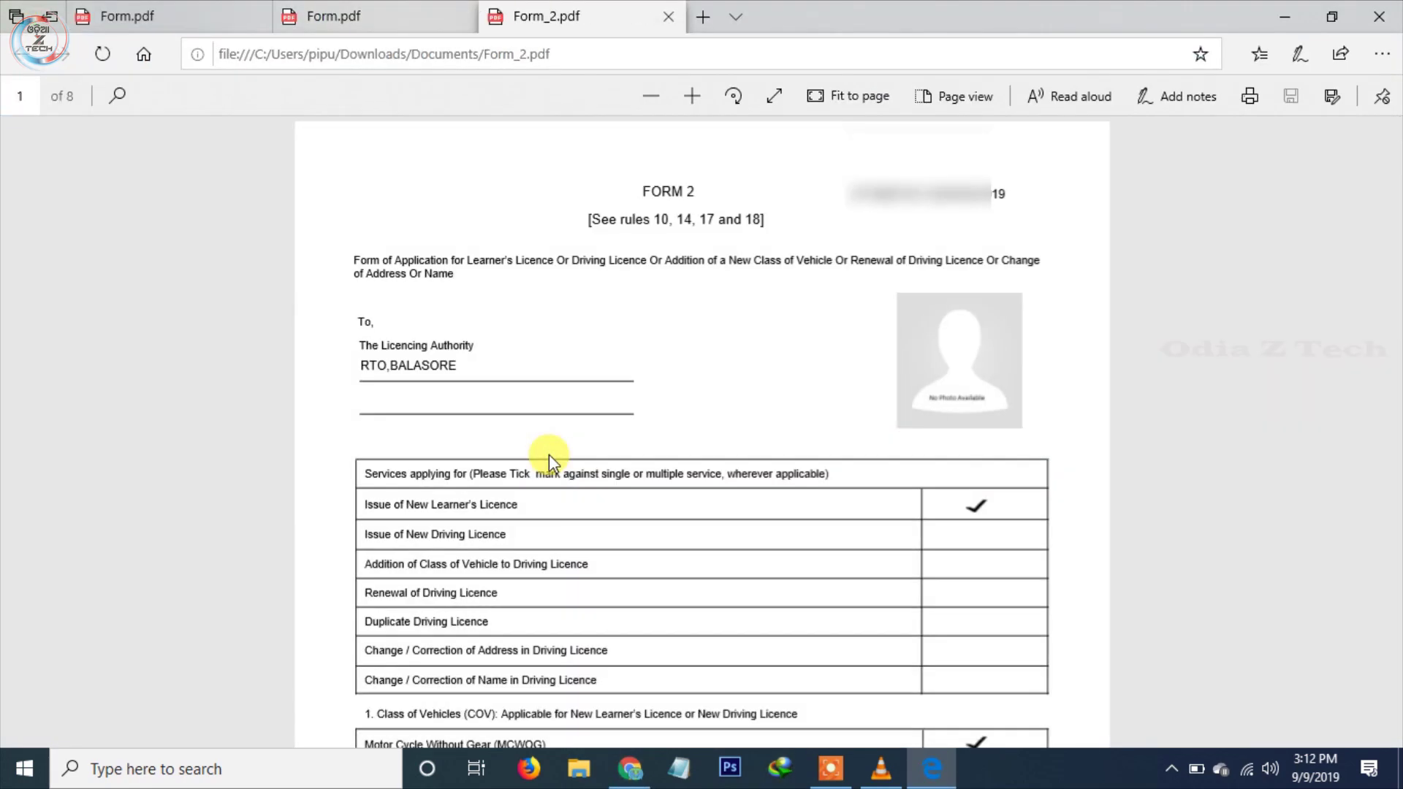
Scroll through Form_2.pdf down to page 7's CMV Form 1-A medical certificate
scroll(550, 455, down, 1)
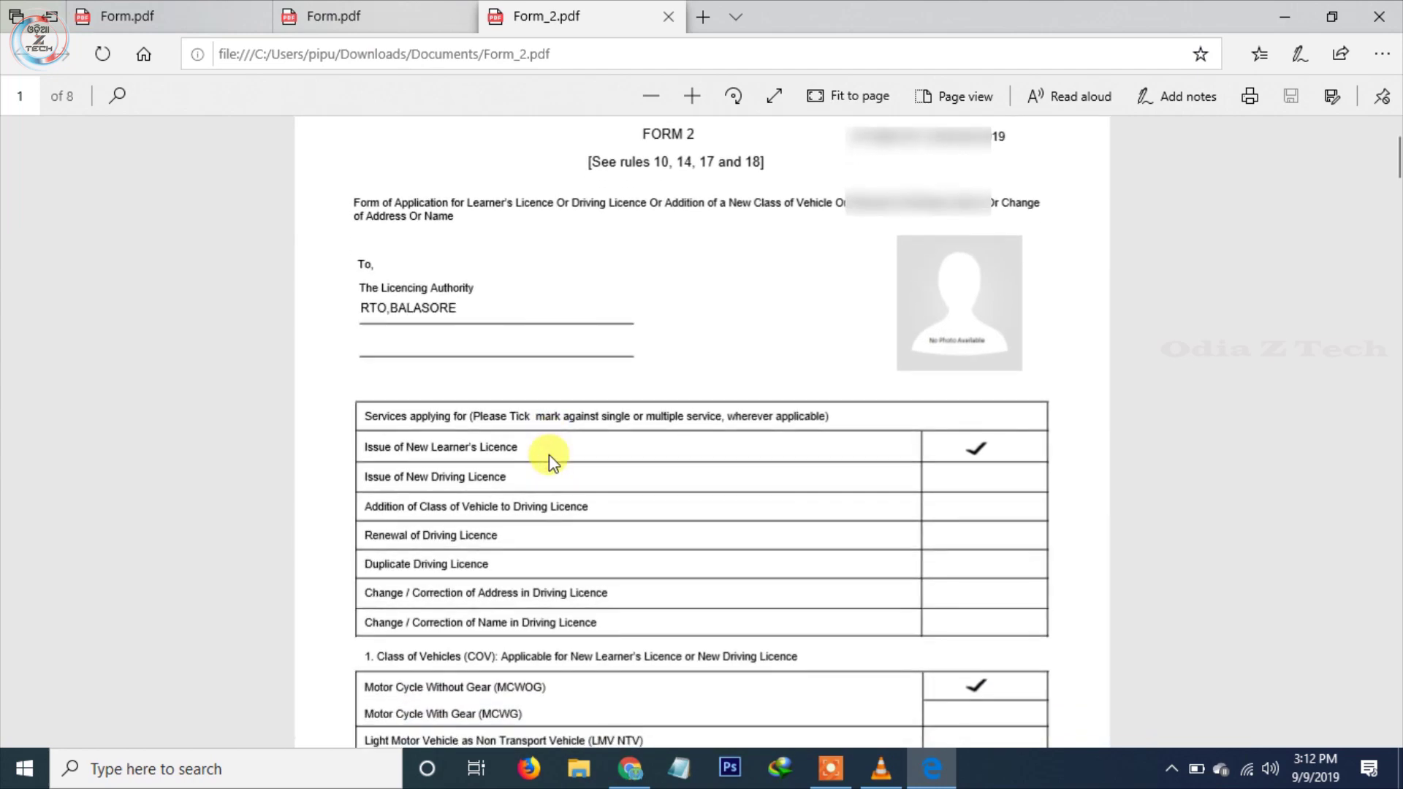
scroll(549, 454, up, 1)
scroll(549, 454, down, 10)
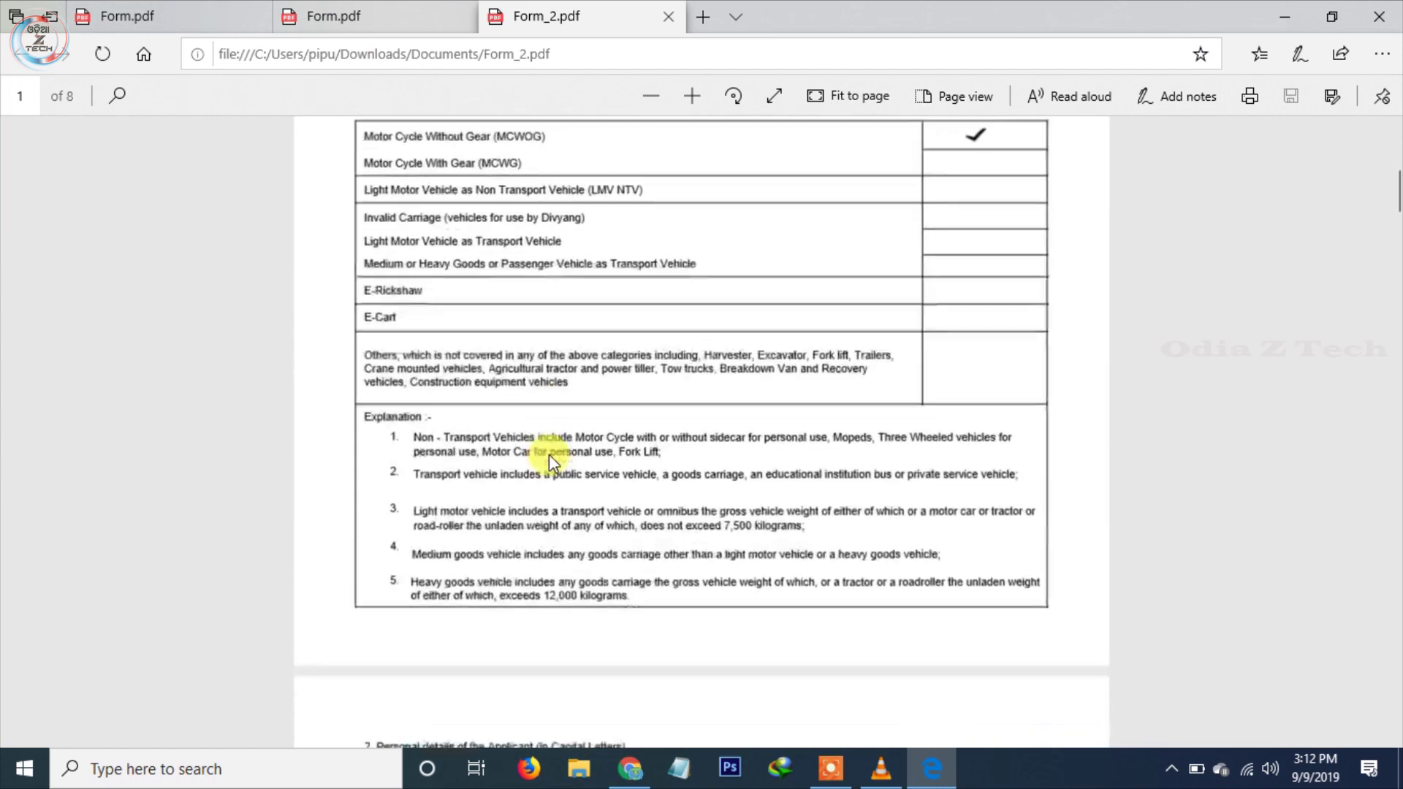
scroll(550, 455, down, 11)
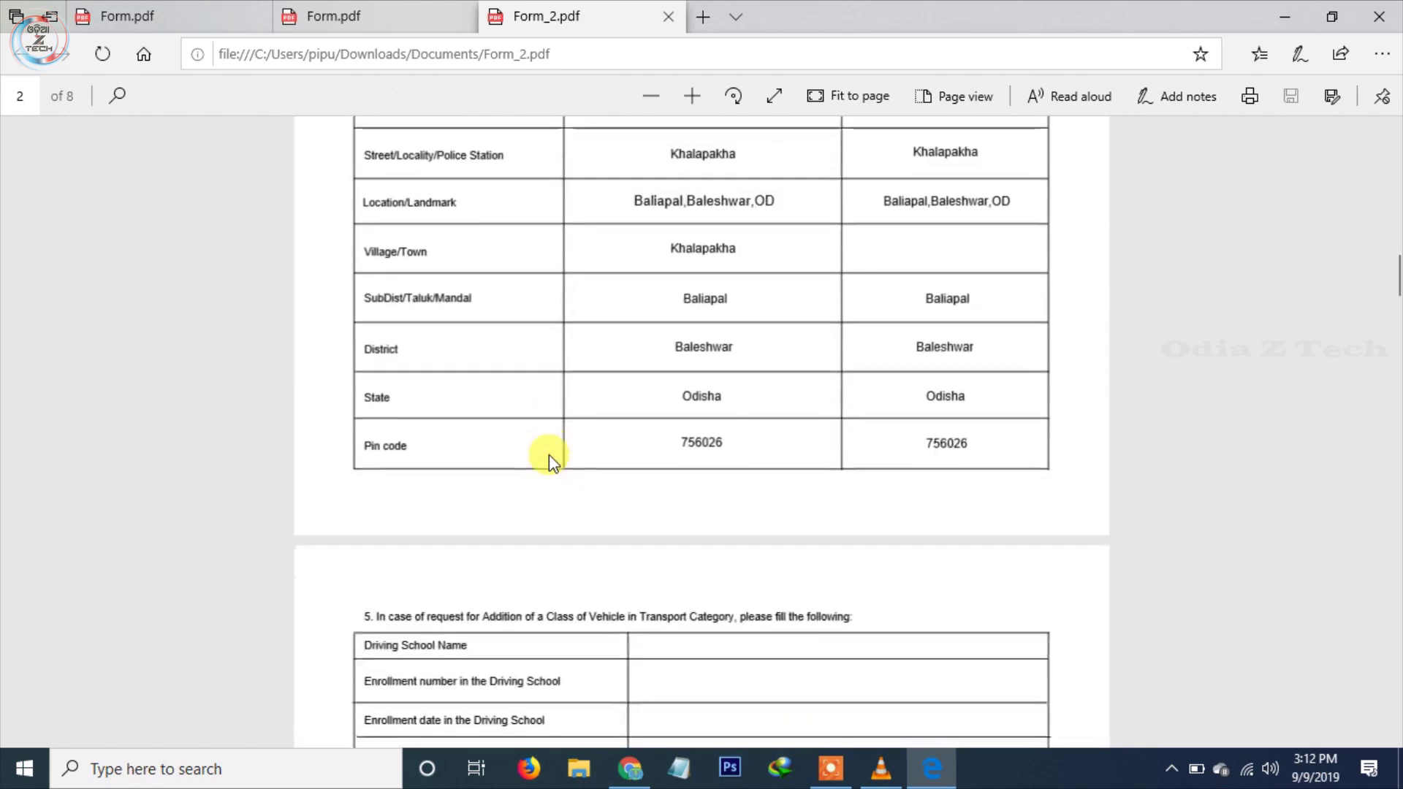
scroll(549, 455, down, 10)
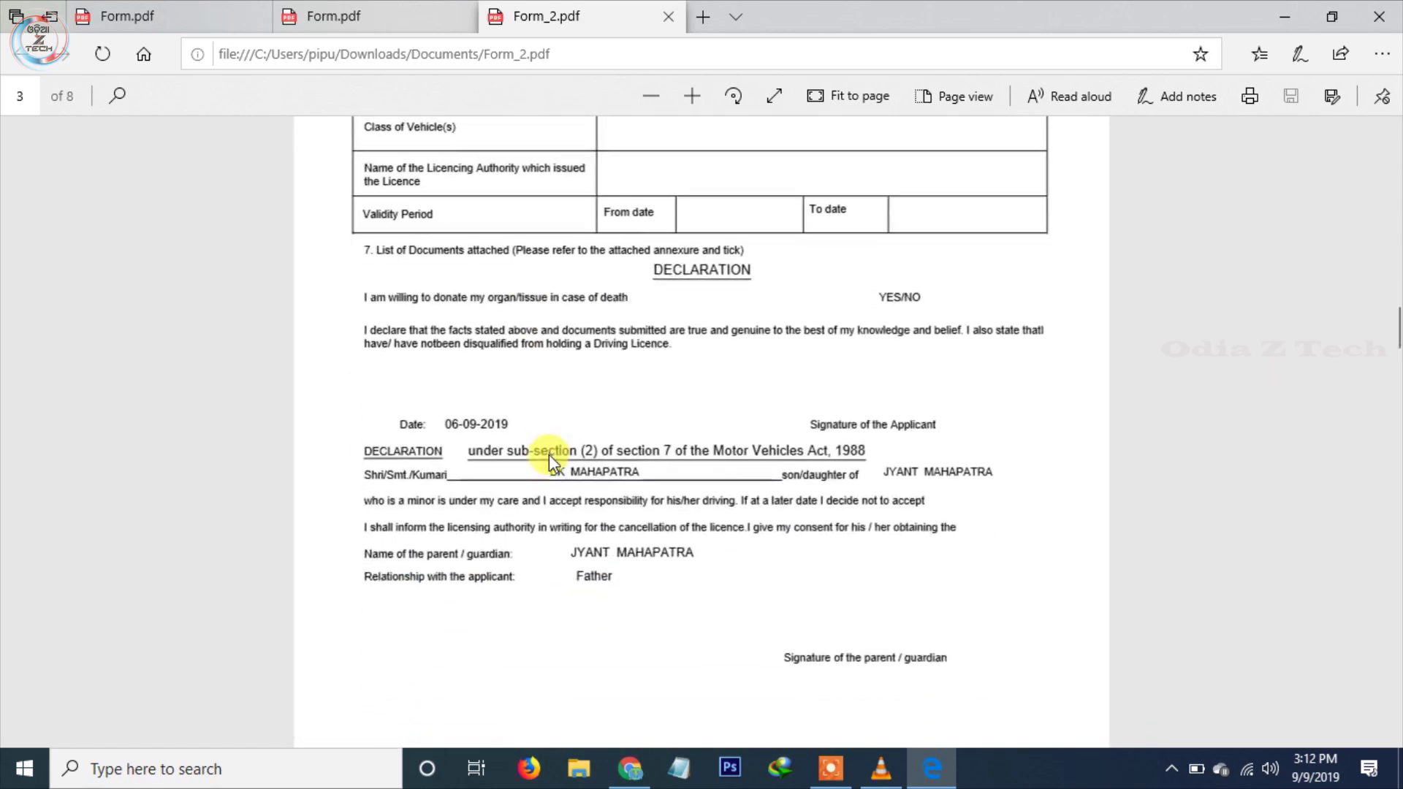
scroll(549, 454, down, 10)
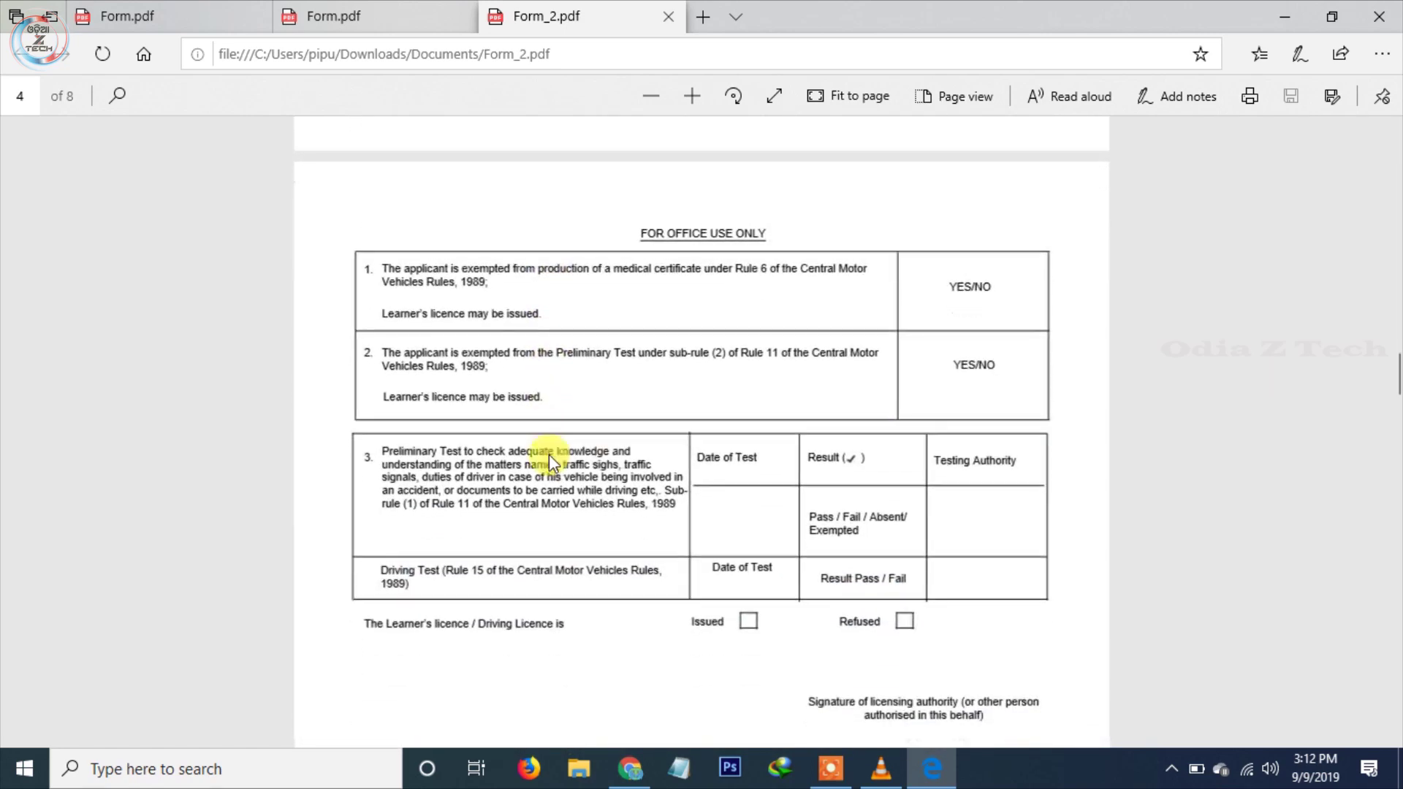
scroll(550, 454, down, 15)
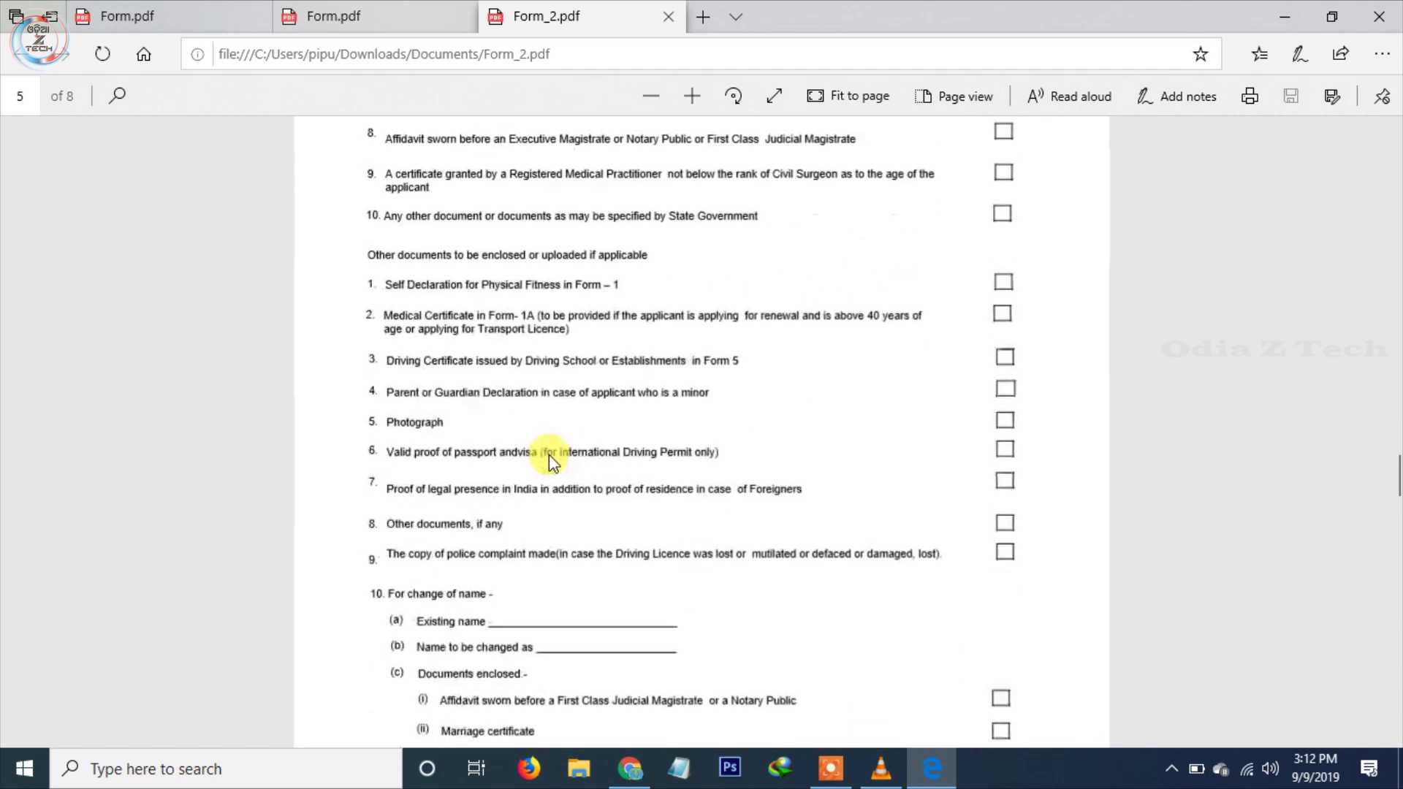
scroll(550, 455, down, 15)
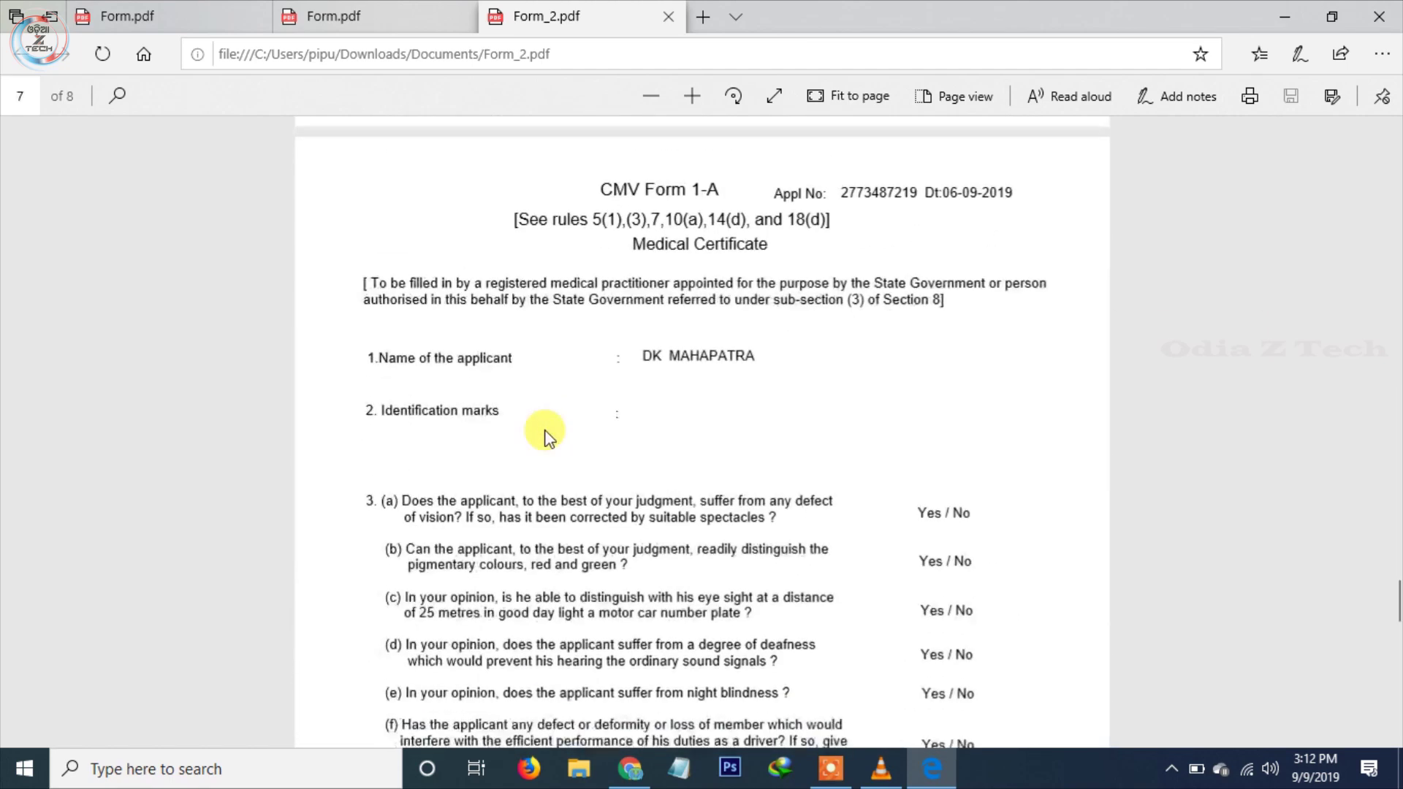
scroll(544, 438, down, 10)
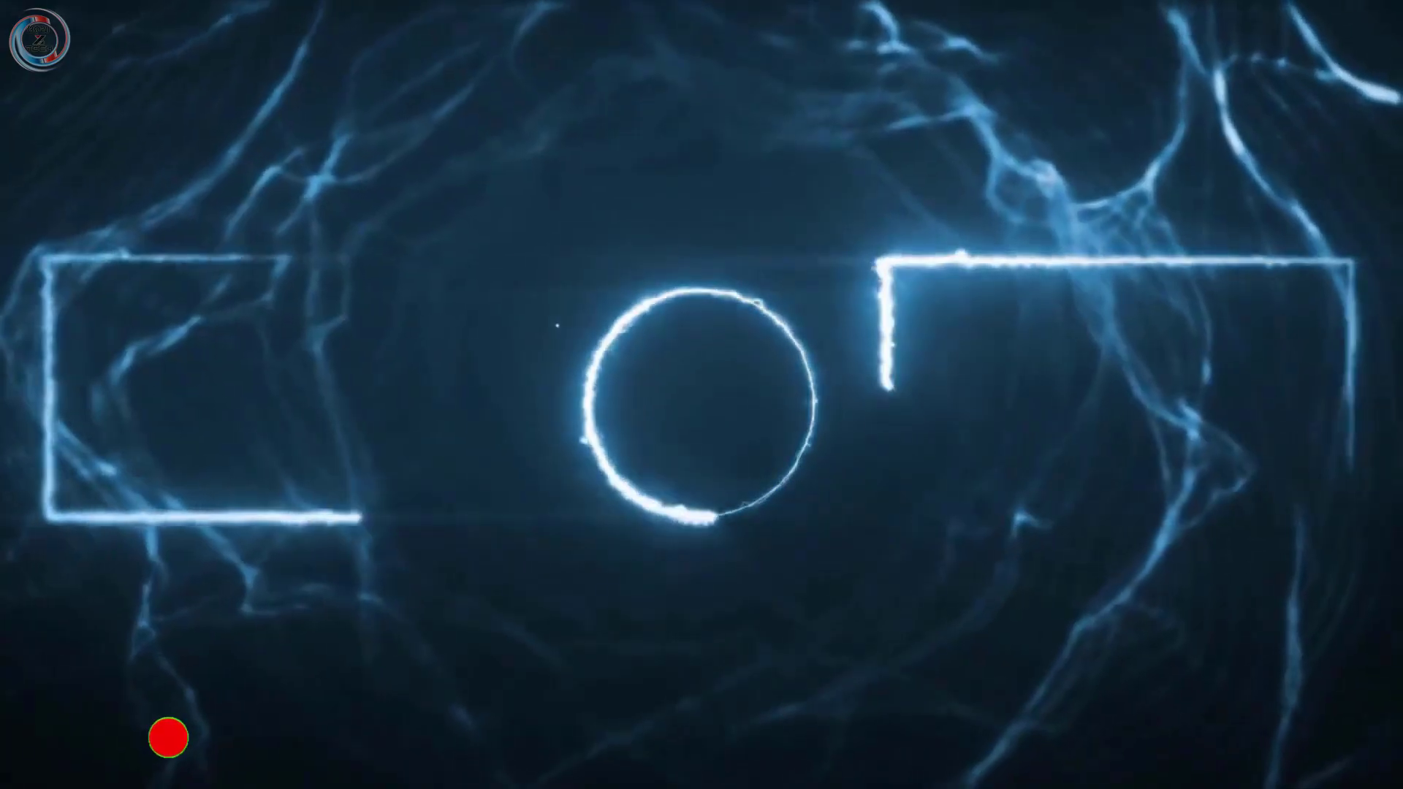